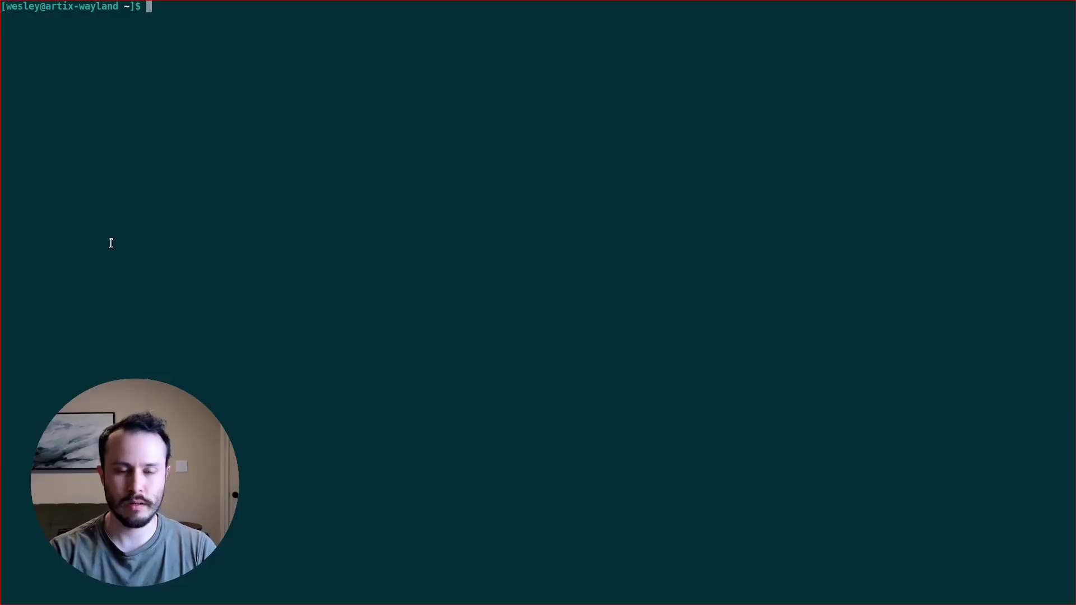
- Enlarge the terminal font and list the home folder's files
key("ctrl+minus")
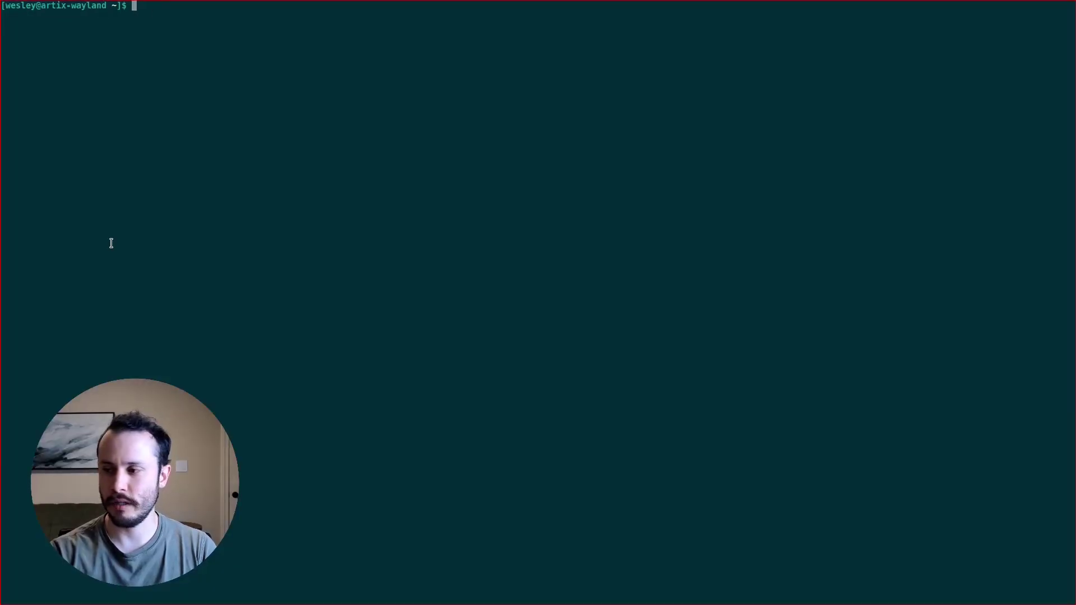
key("ctrl+plus")
key("ctrl+plus")
key("ctrl+plus")
key("ctrl+plus")
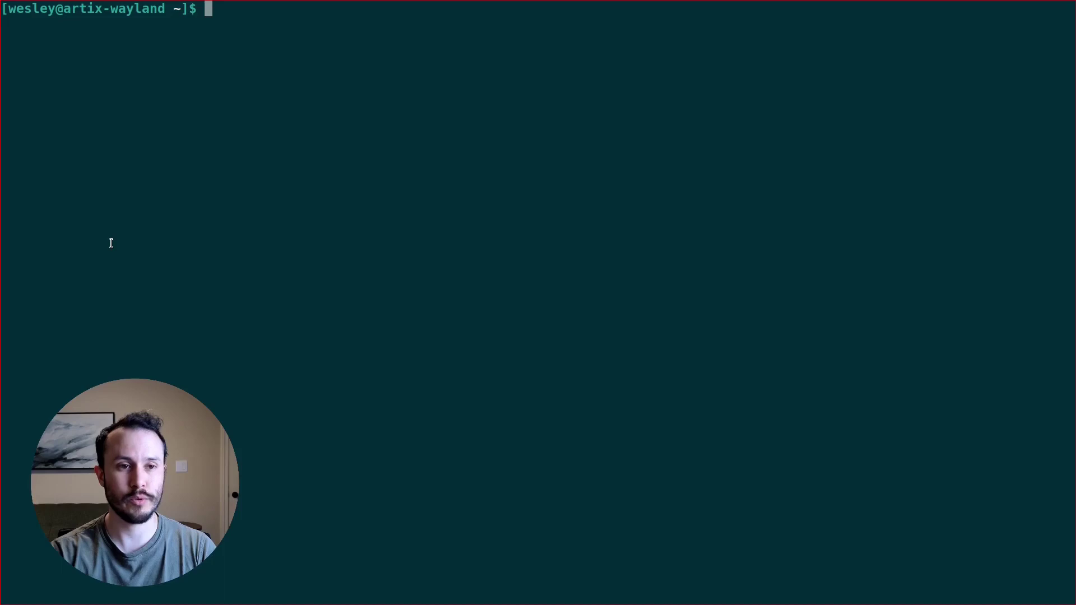
type("ls")
key("Return")
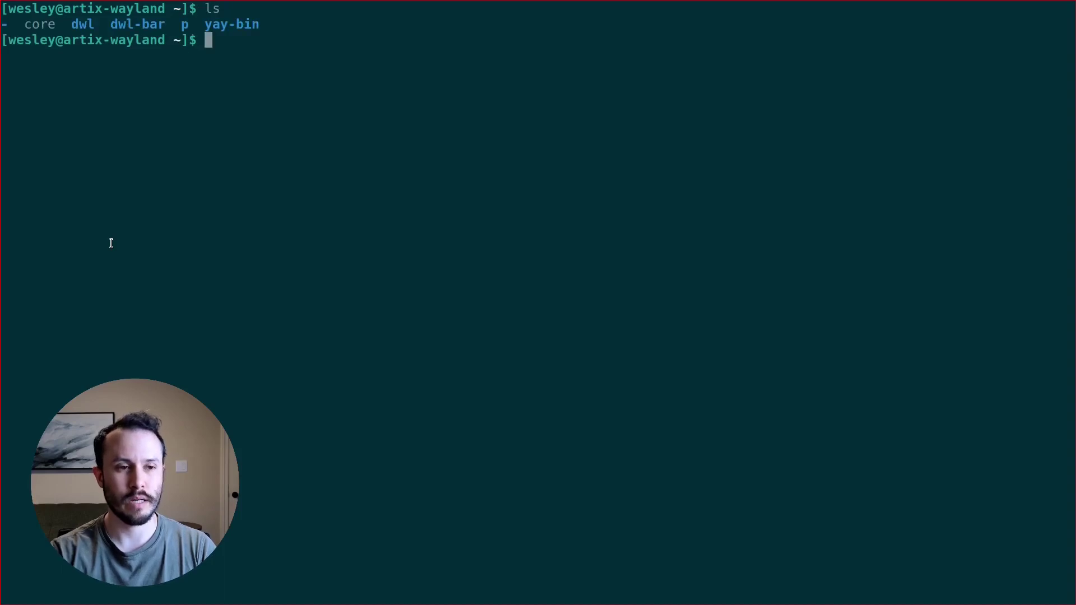
- Enter the dwl-bar folder and list its contents: LICENSE, Makefile, README.md, protocols, src
type("cd")
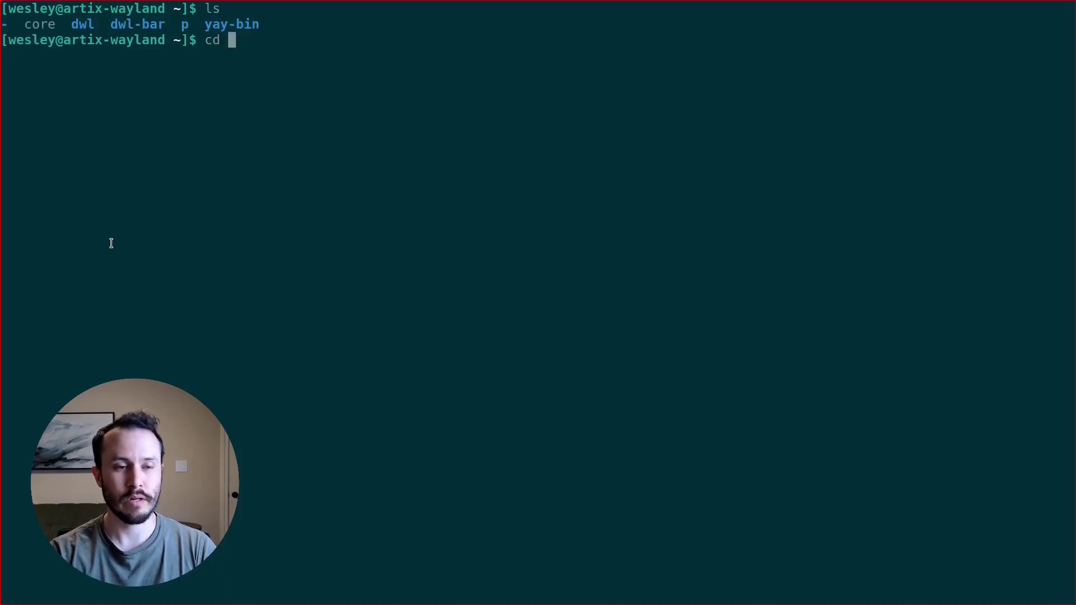
key("ctrl+c")
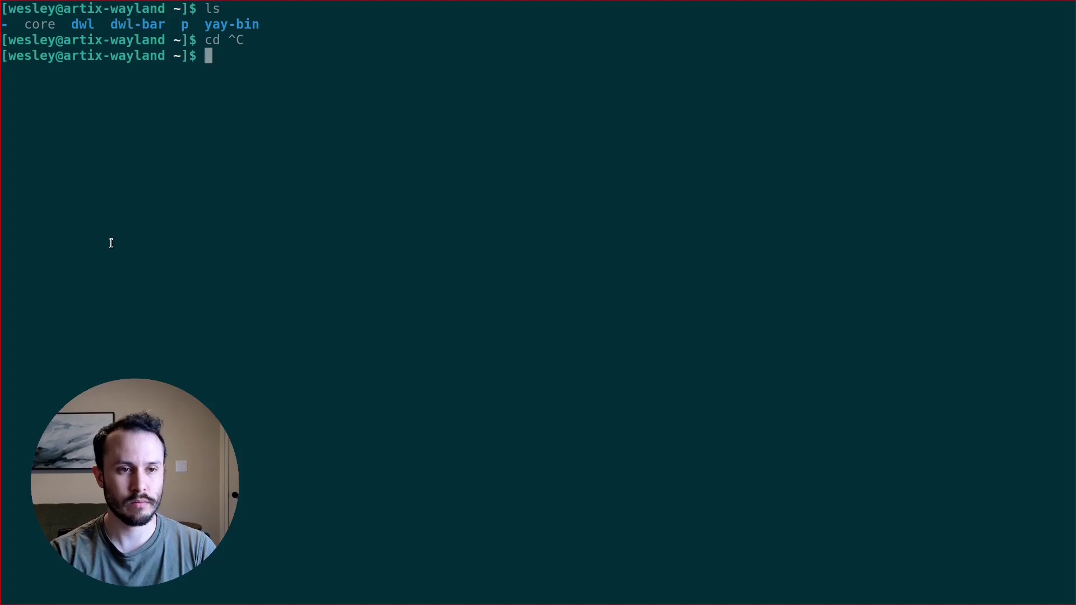
type("cd dwl-bar/")
key("Return")
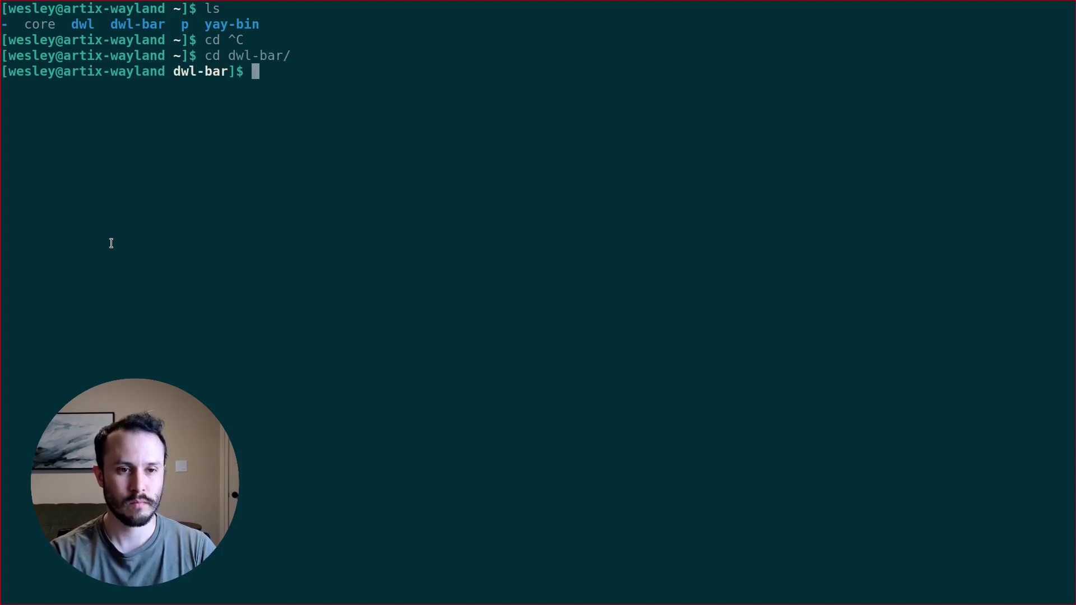
type("ls")
key("Return")
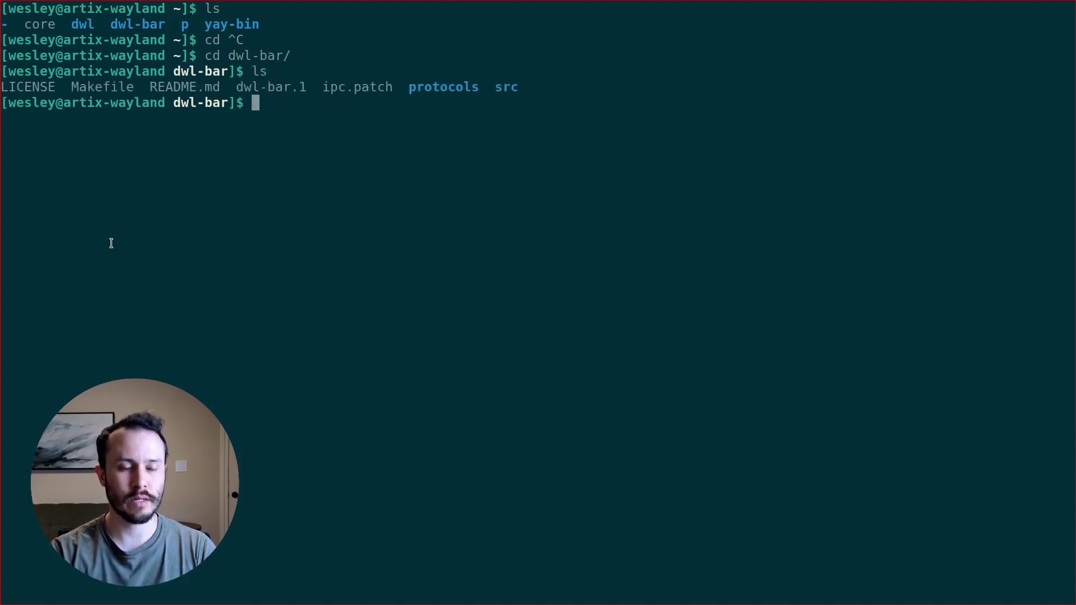
- Compile dwl-bar with make and confirm the new dwl-bar binary appears
type("make")
key("BackSpace")
key("BackSpace")
key("BackSpace")
key("BackSpace")
type("make")
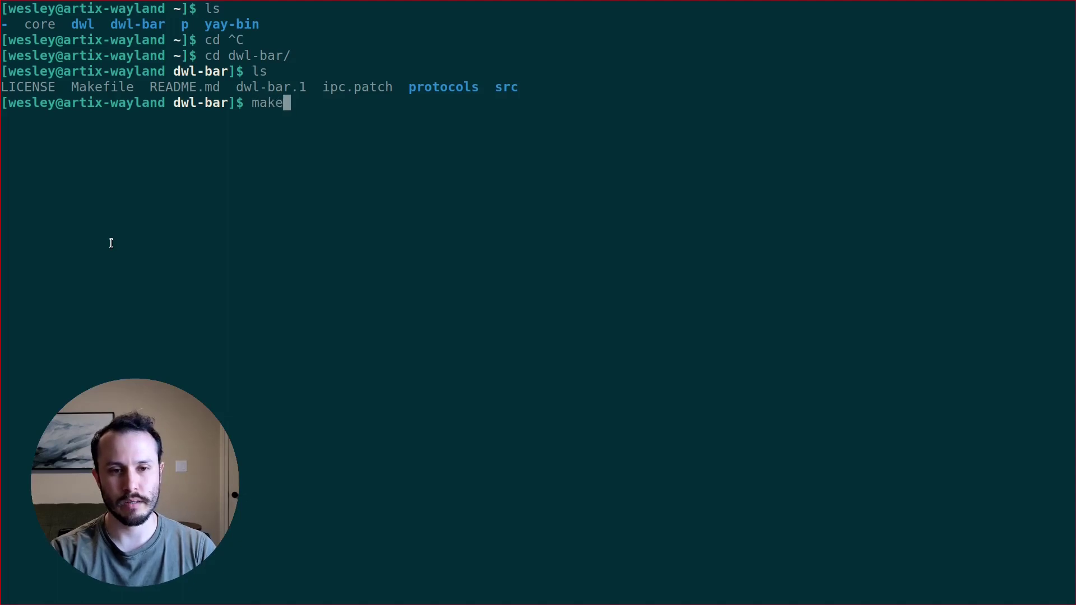
key("Return")
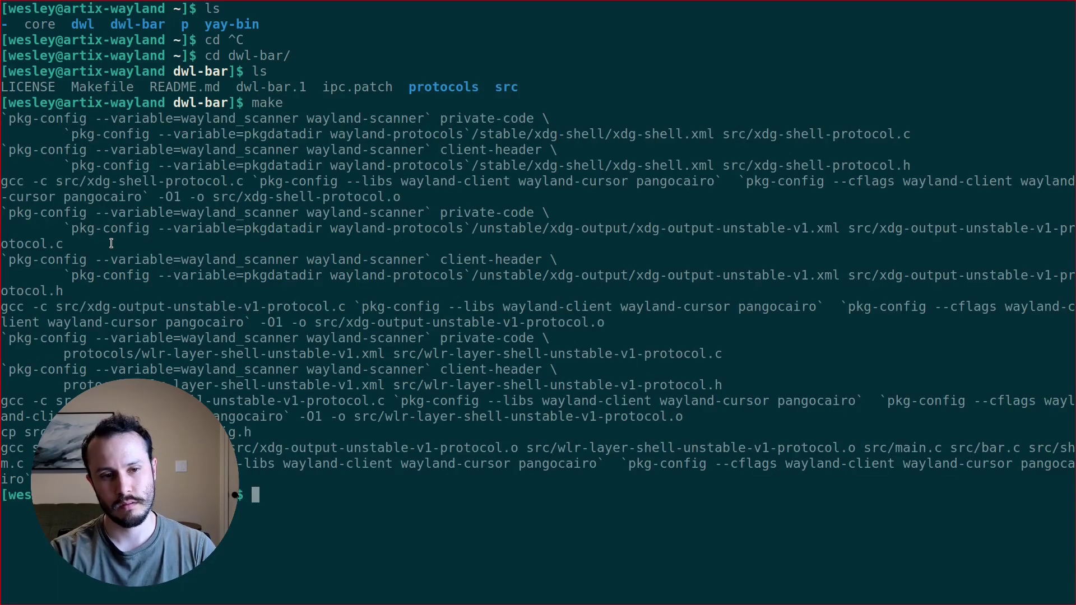
type("ls")
key("Return")
- Test-run ./dwl-bar, stop it with Ctrl+C, and list the folder again
type("./")
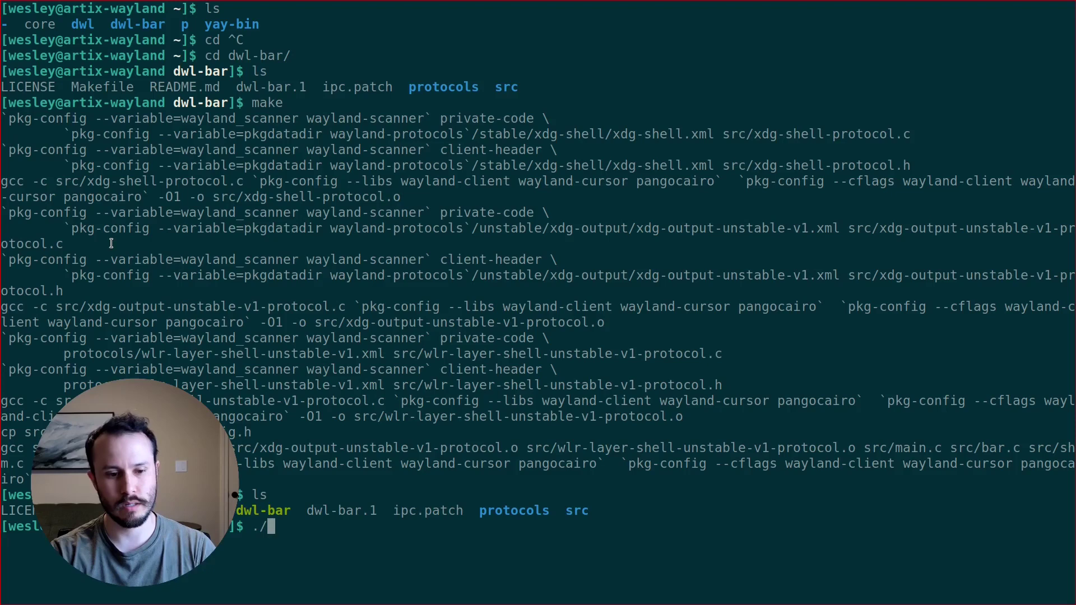
type("dwl-bar")
key("Return")
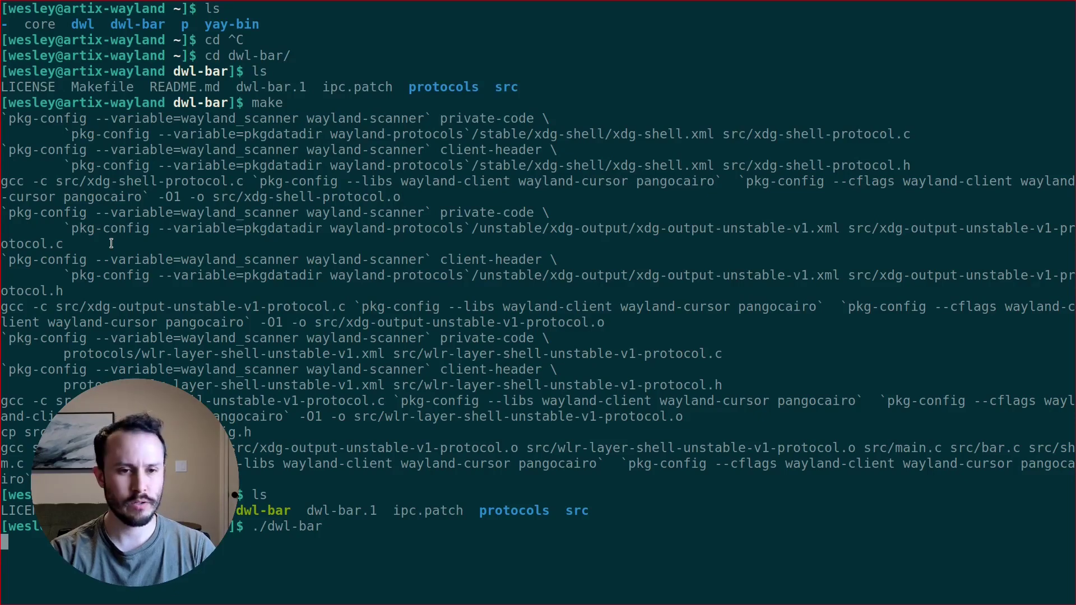
key("ctrl+c")
type("ls")
key("Return")
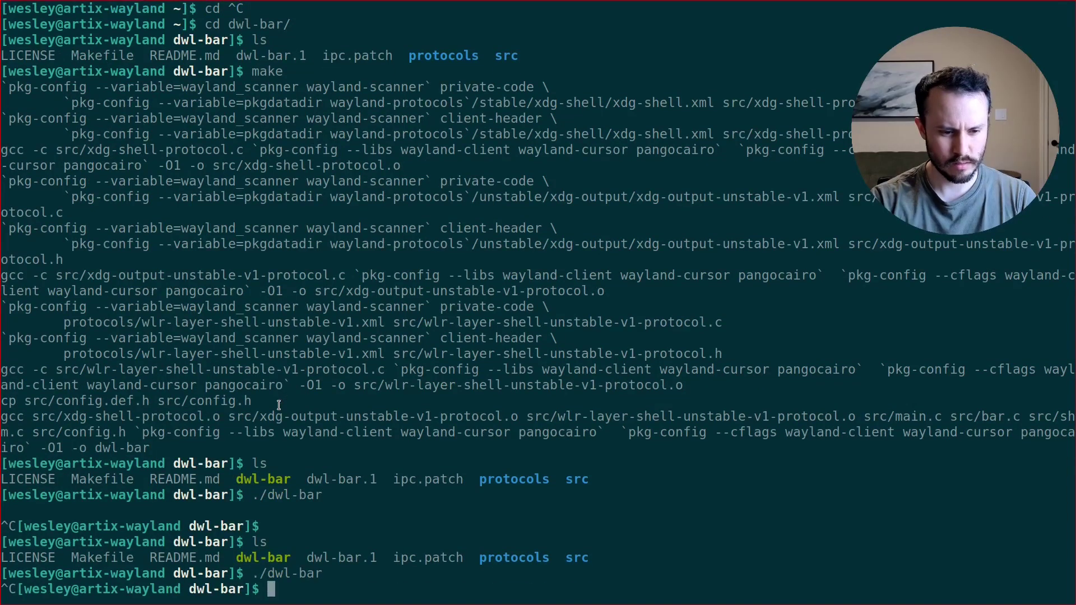
- Open src/main.c in Vim and jump near the end of the file
type("main")
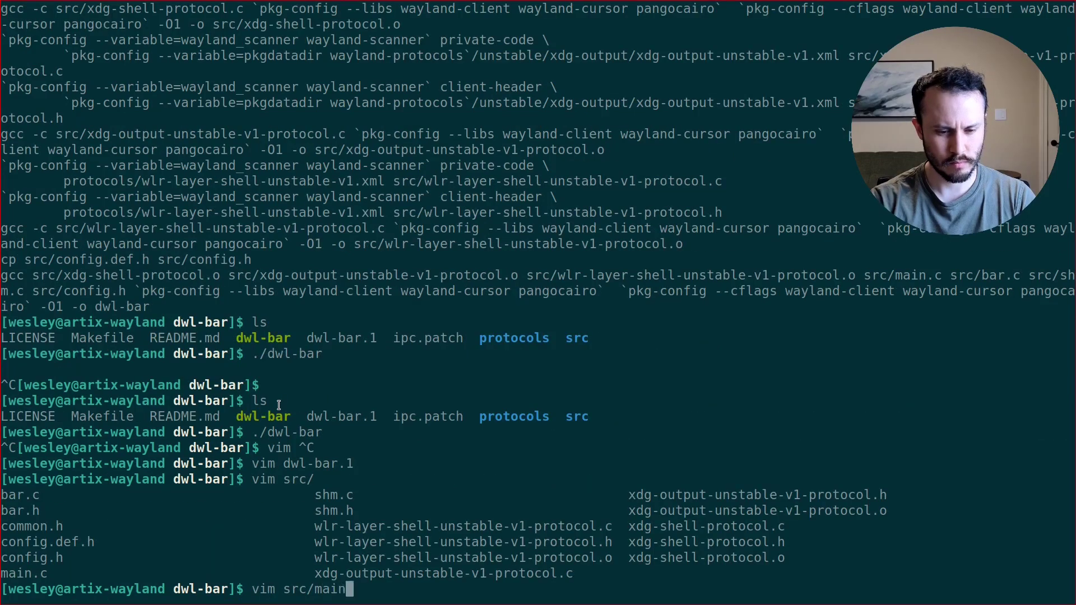
key("Tab")
key("Return")
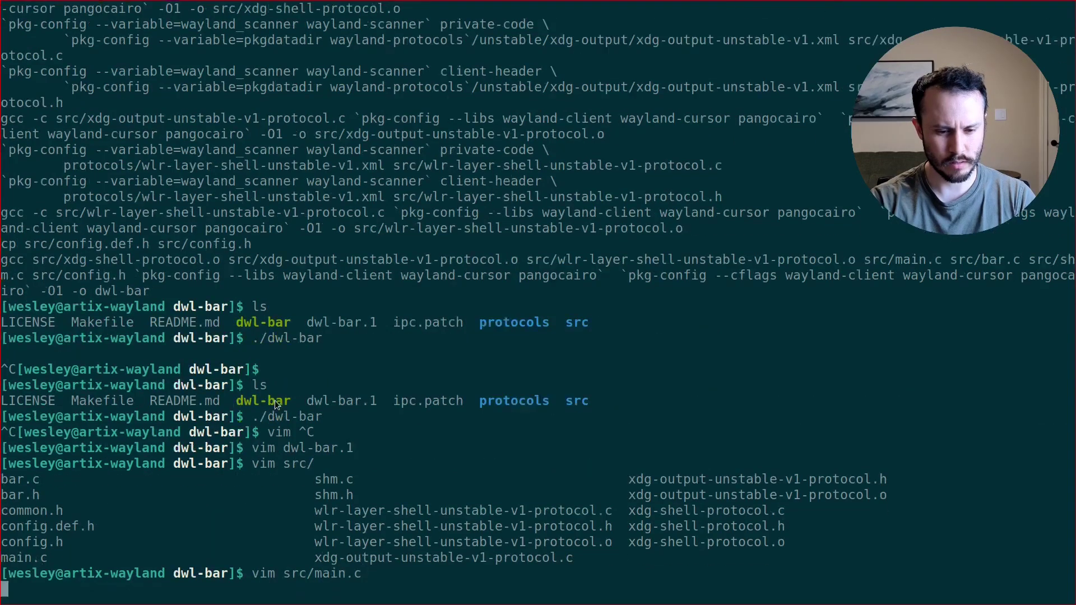
key("G")
key("k")
key("k")
key("k")
key("k")
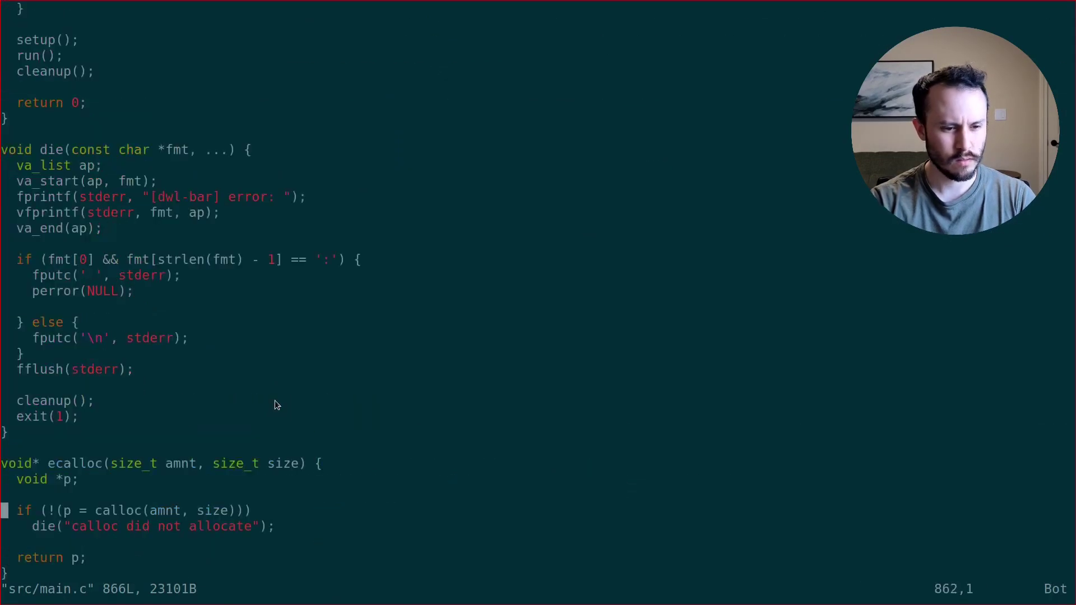
- Search for main and step through its -h/-v argument handling
type("/main")
key("Return")
key("ctrl+e")
key("ctrl+e")
key("ctrl+e")
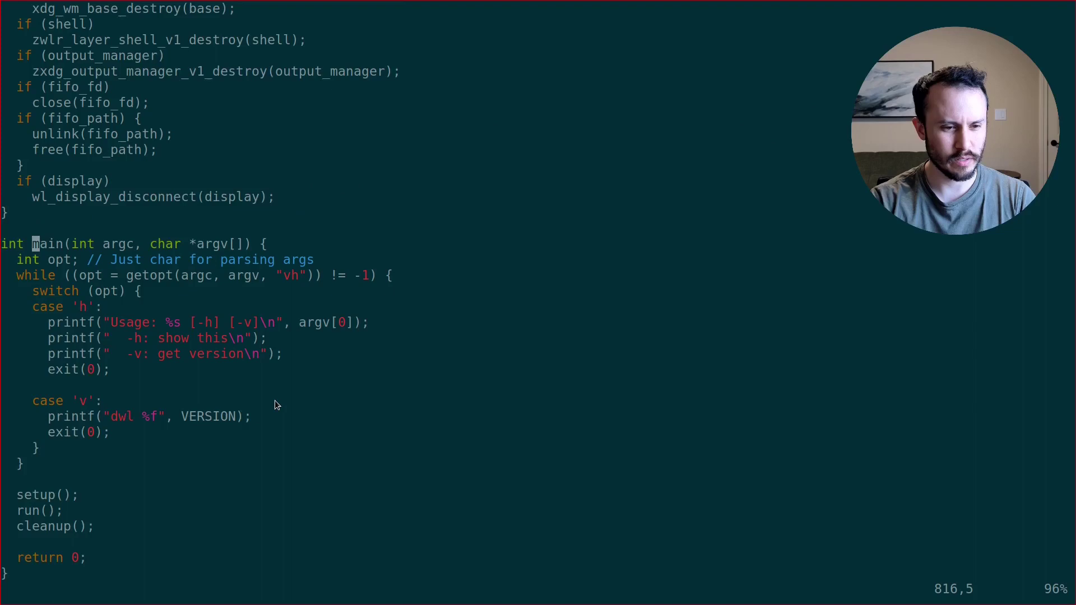
key("j")
key("j")
key("j")
key("j")
key("j")
key("j")
key("j")
key("j")
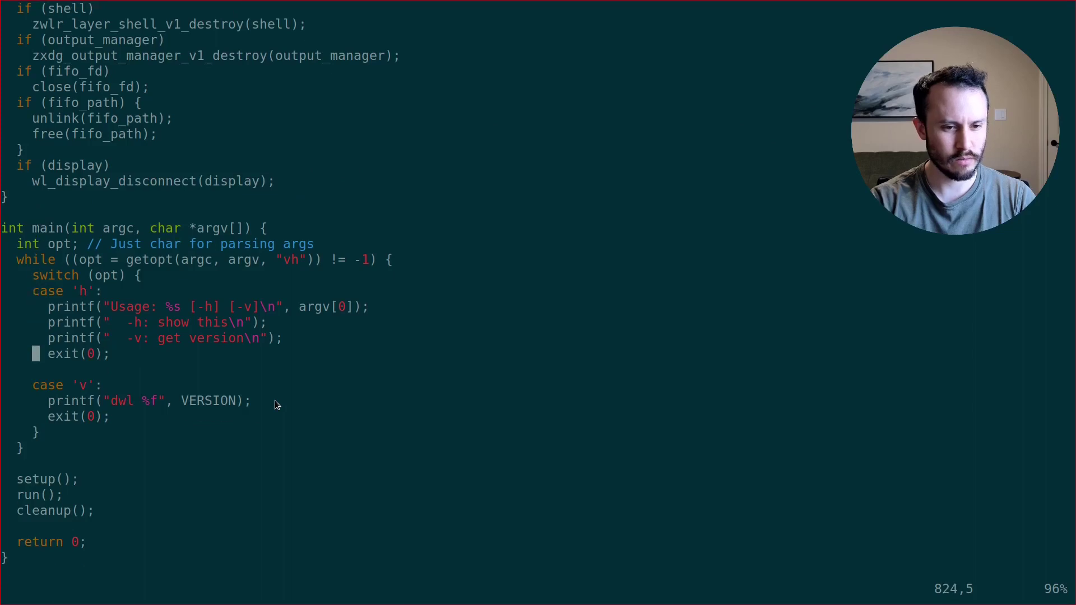
key("j")
key("j")
key("k")
key("k")
key("j")
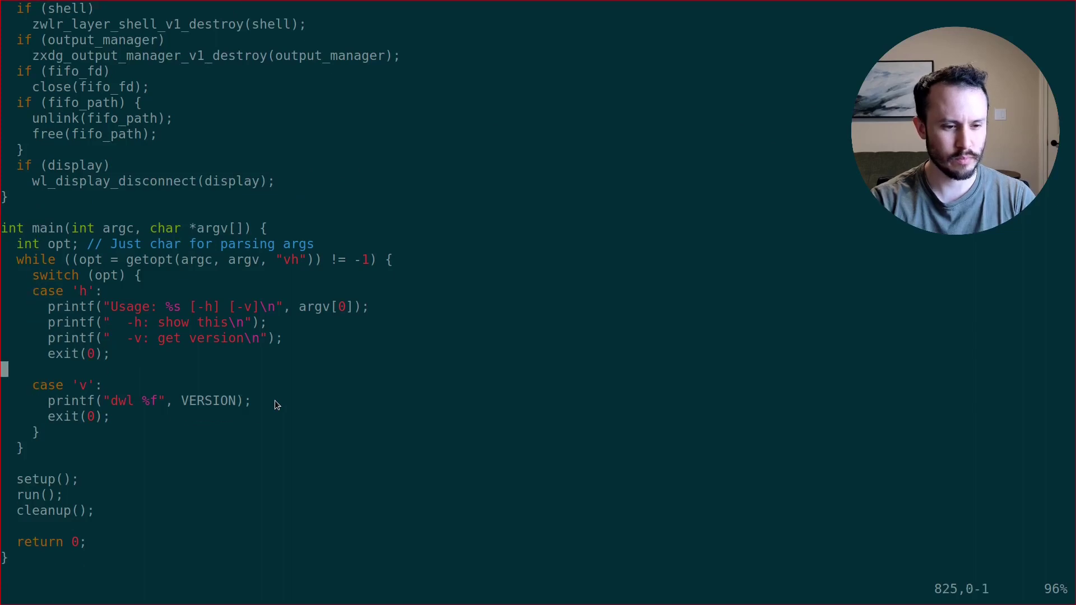
key("ctrl+e")
key("ctrl+e")
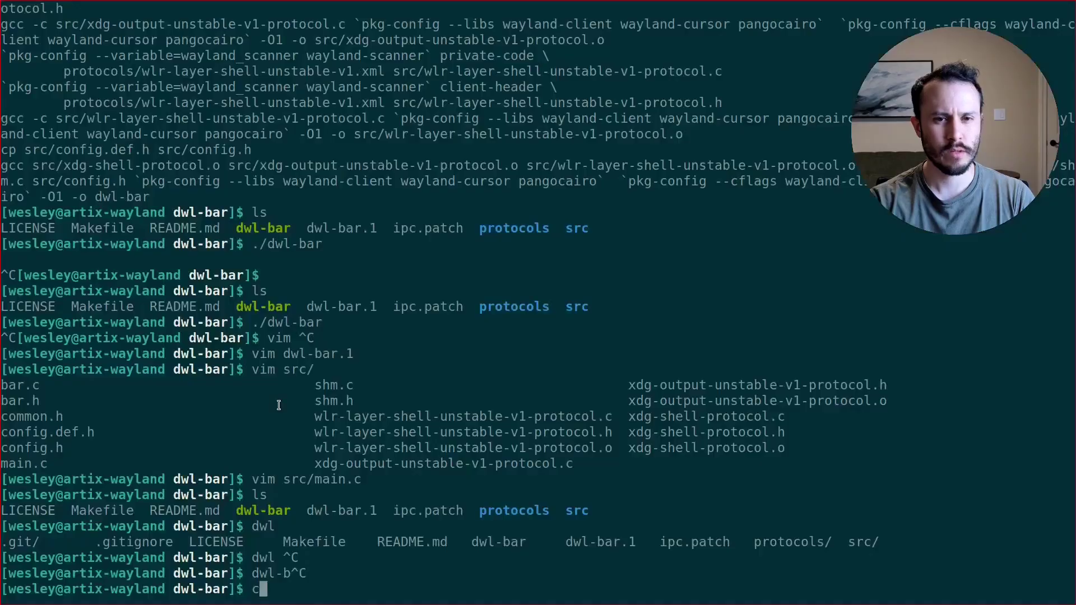
- Read the dwl-bar GitHub README's dependency, Compile and ipc patch sections in qutebrowser
key("alt+p")
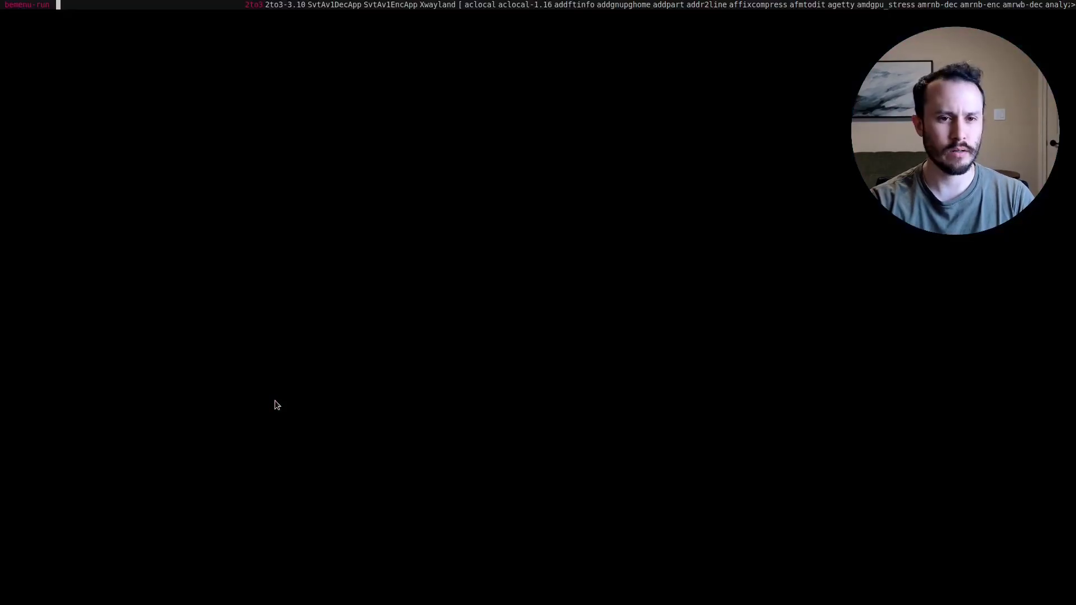
type("brve")
key("BackSpace")
key("BackSpace")
key("BackSpace")
key("BackSpace")
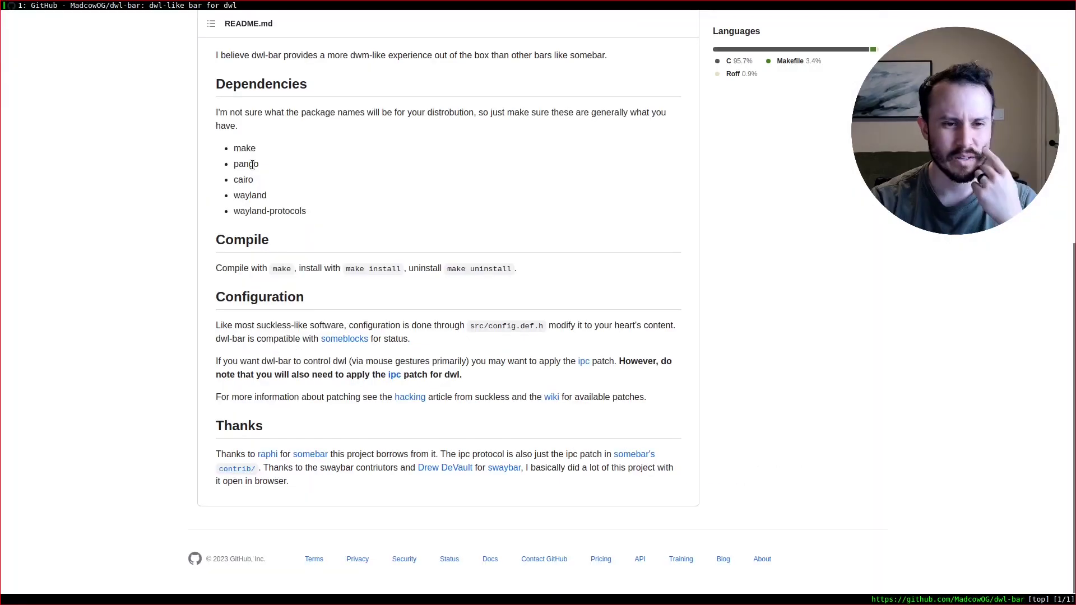
left_click_drag(235, 147, 310, 243)
left_click(310, 242)
left_click(273, 331)
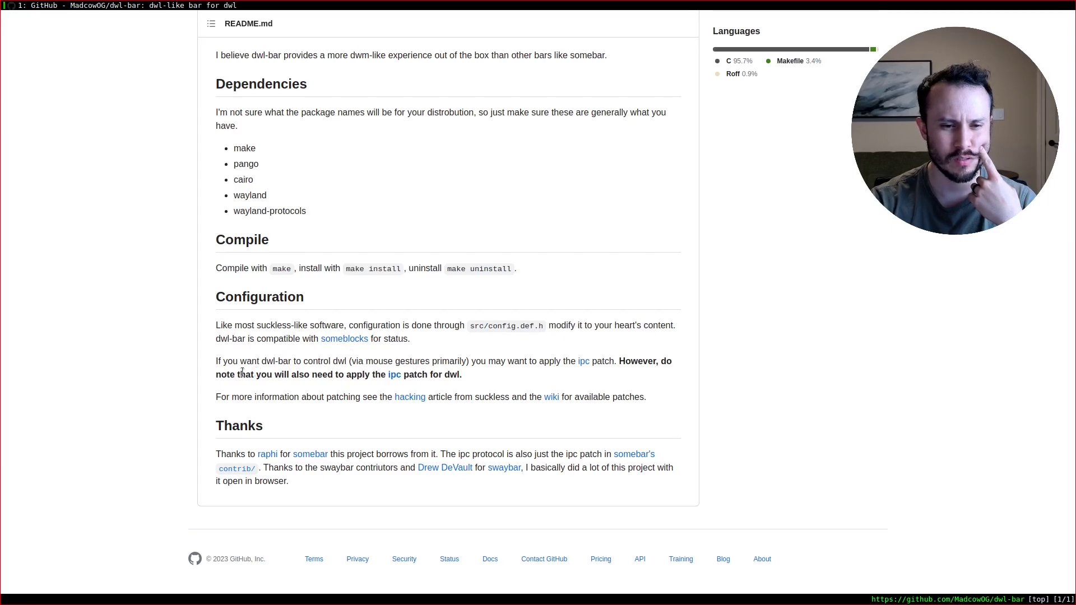
triple_click(544, 369)
left_click(527, 377)
key("g")
key("g")
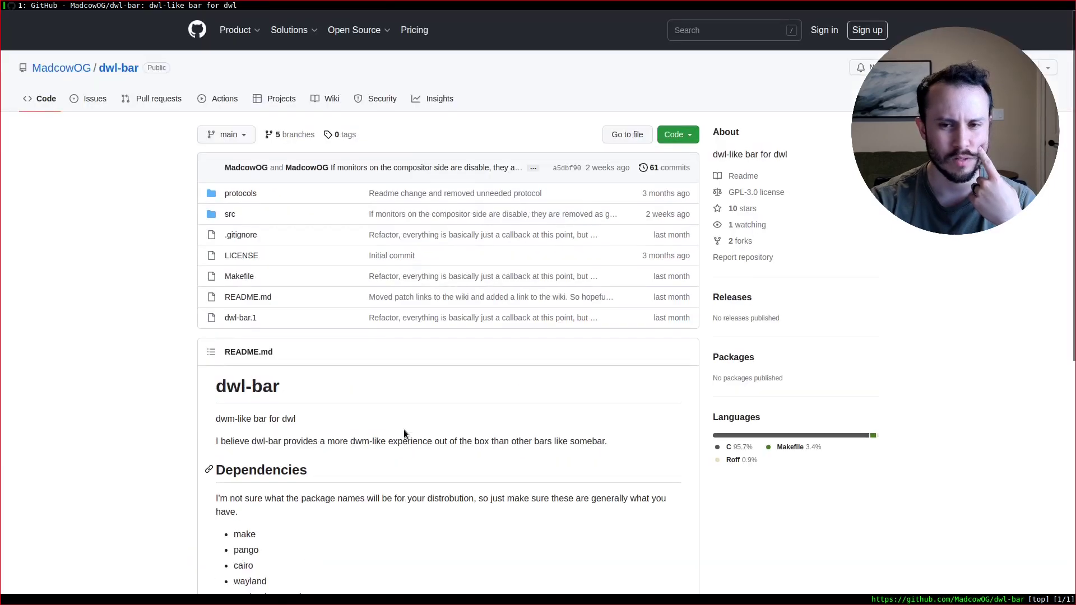
- List the dwl-bar folder in the terminal, then return to the raw ipcv2.patch page
key("super+2")
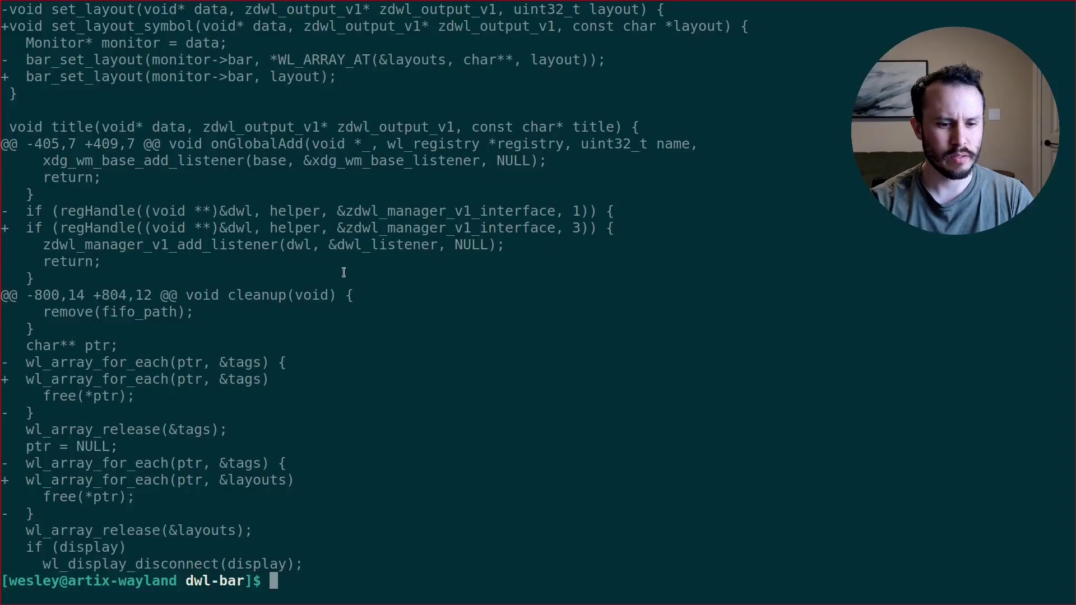
type("ls")
key("Return")
key("super+1")
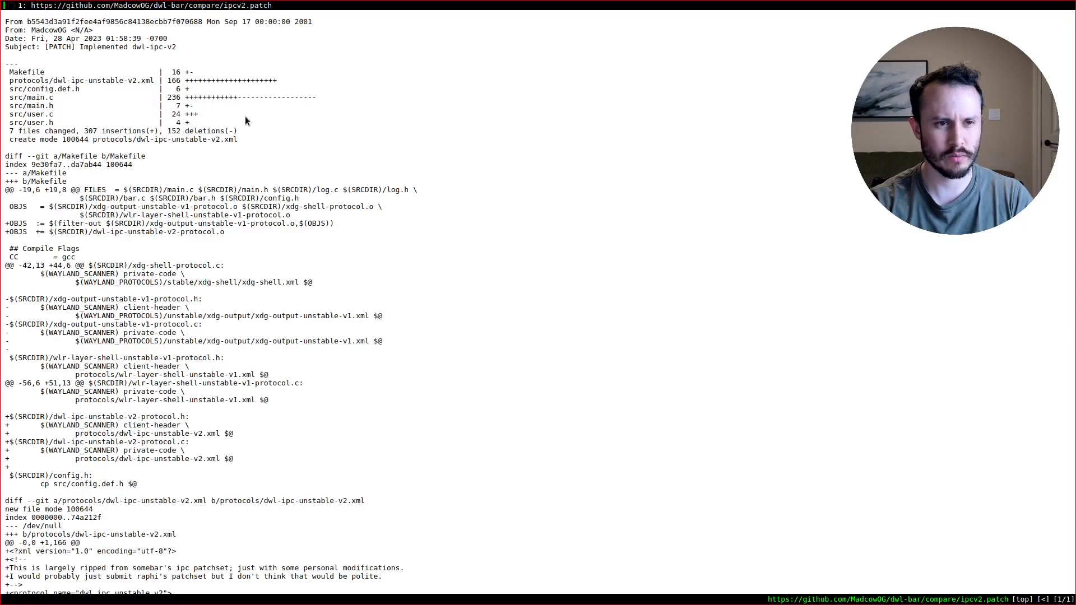
key("shift+h")
key("shift+l")
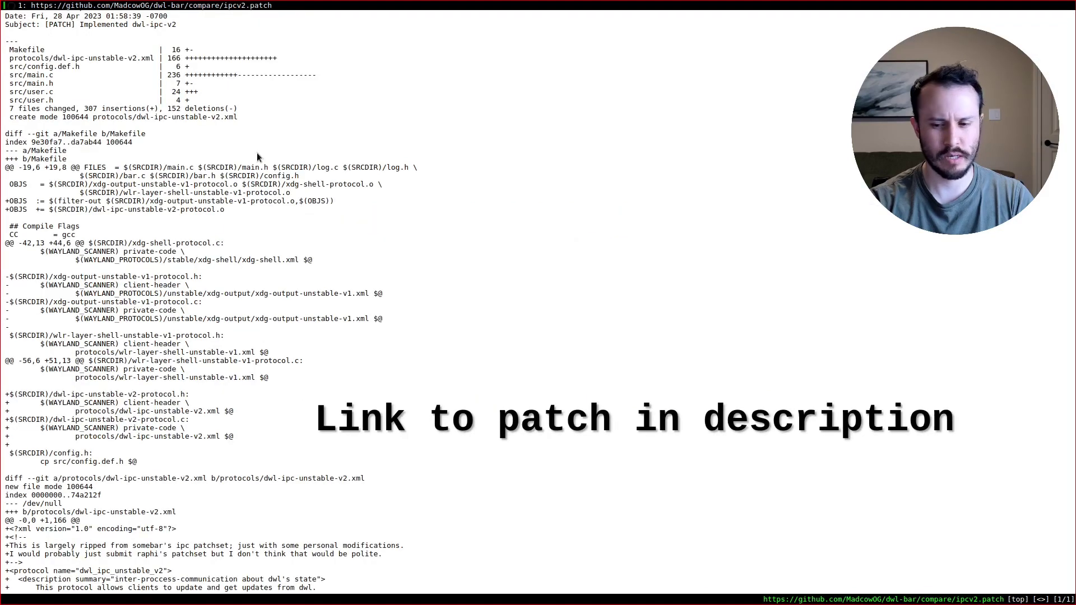
- Close qutebrowser and download ipcv2.patch into dwl-bar with curl -O
type(":q")
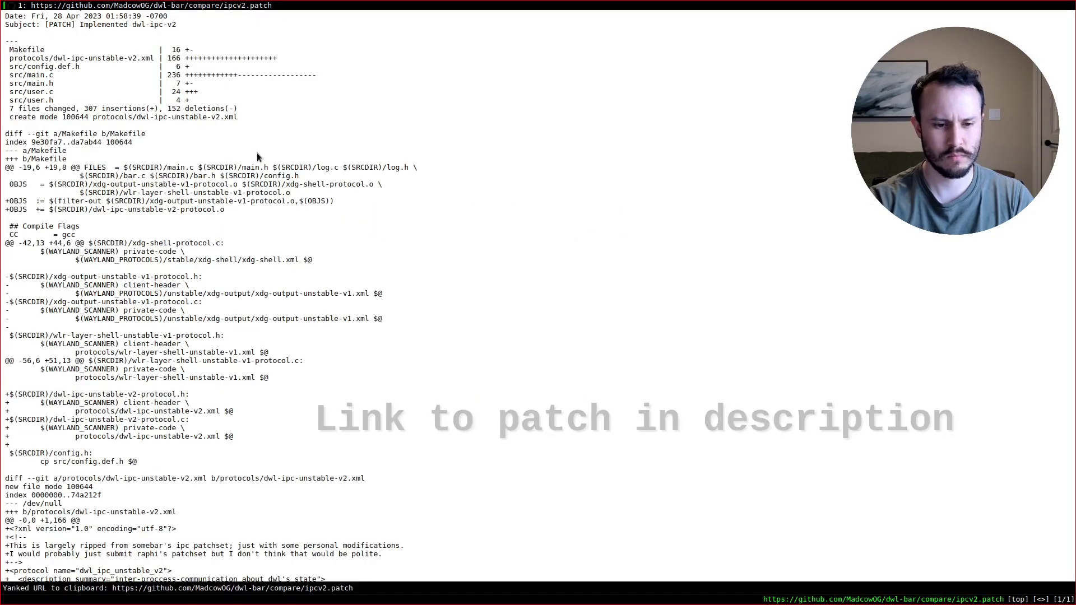
key("Return")
type("curl -")
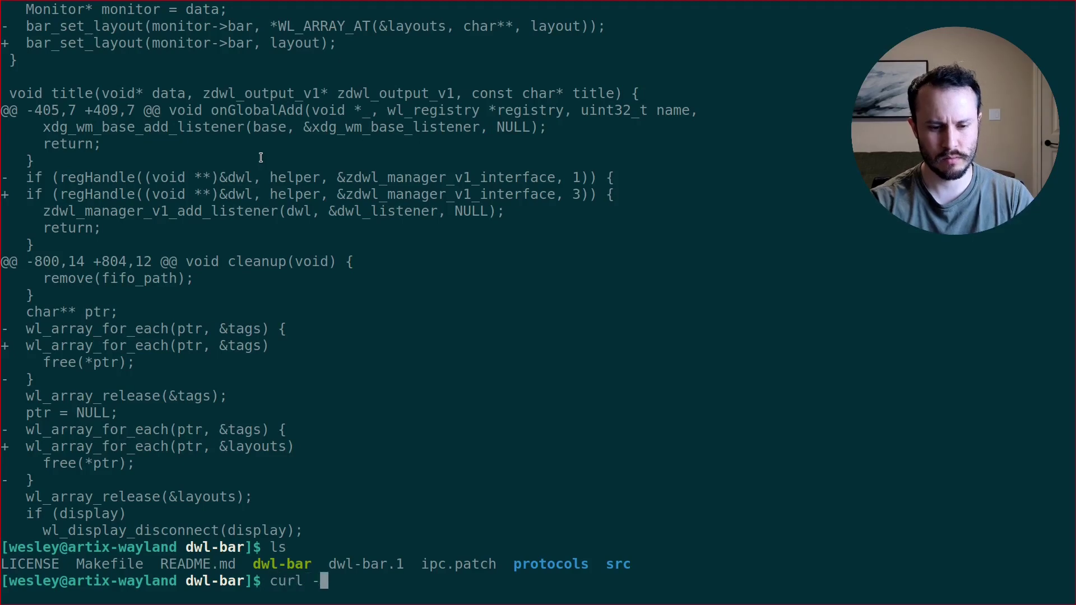
type("O")
key("ctrl+shift+v")
key("Return")
type("ls")
key("Return")
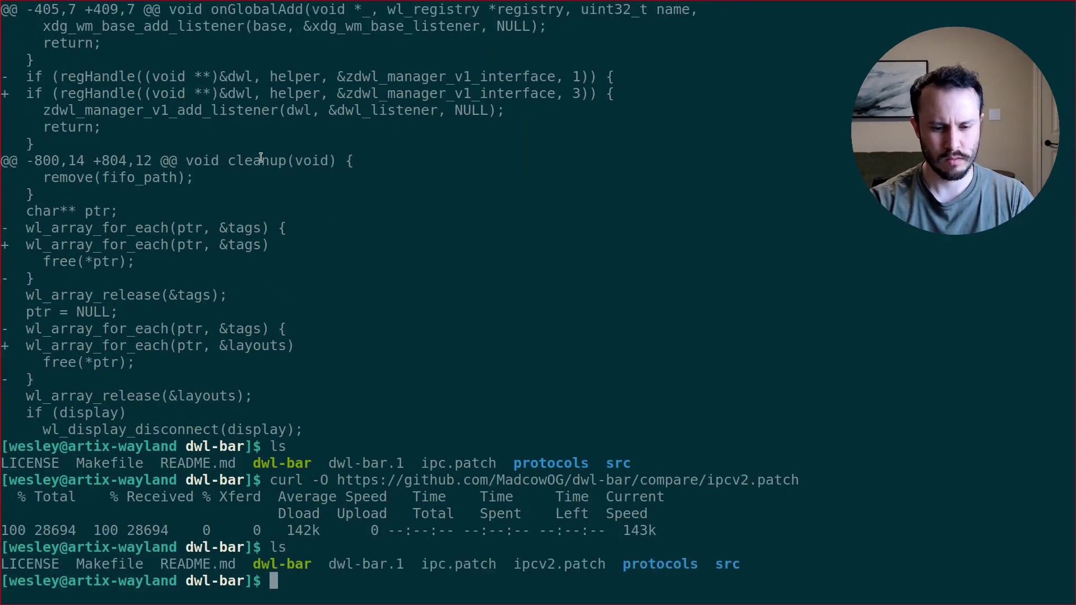
- Print ipcv2.patch, apply it to dwl-bar, and rebuild with make
type("cat ipcv2")
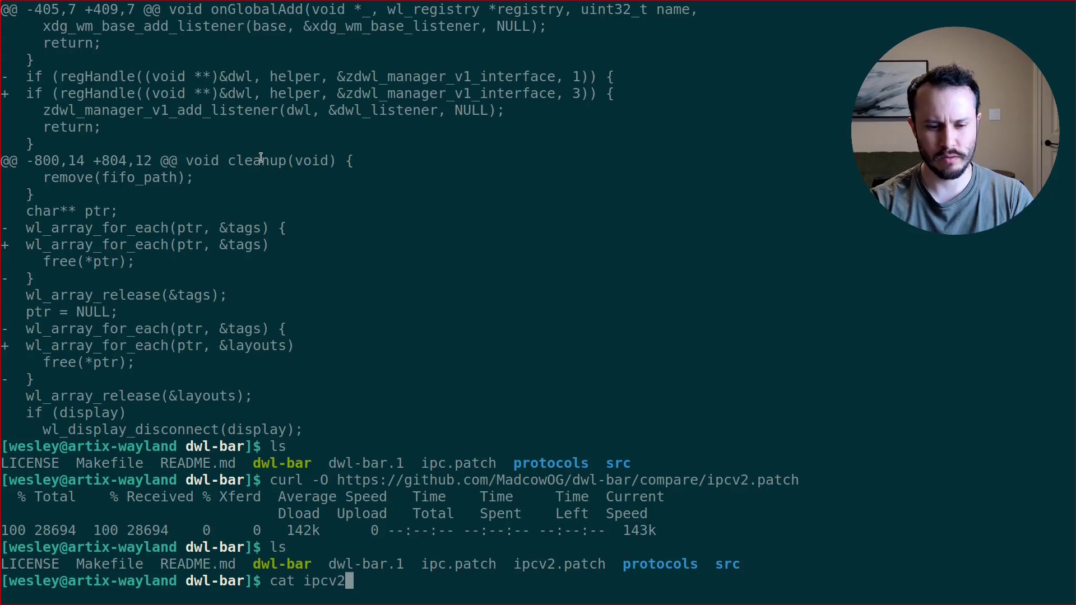
key("Tab")
key("Return")
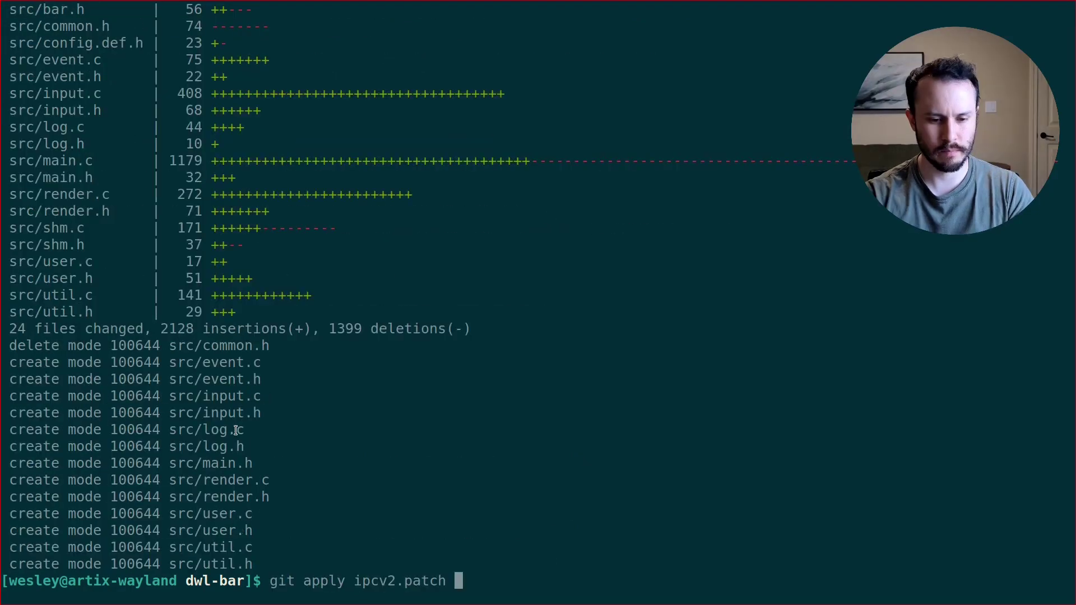
key("Return")
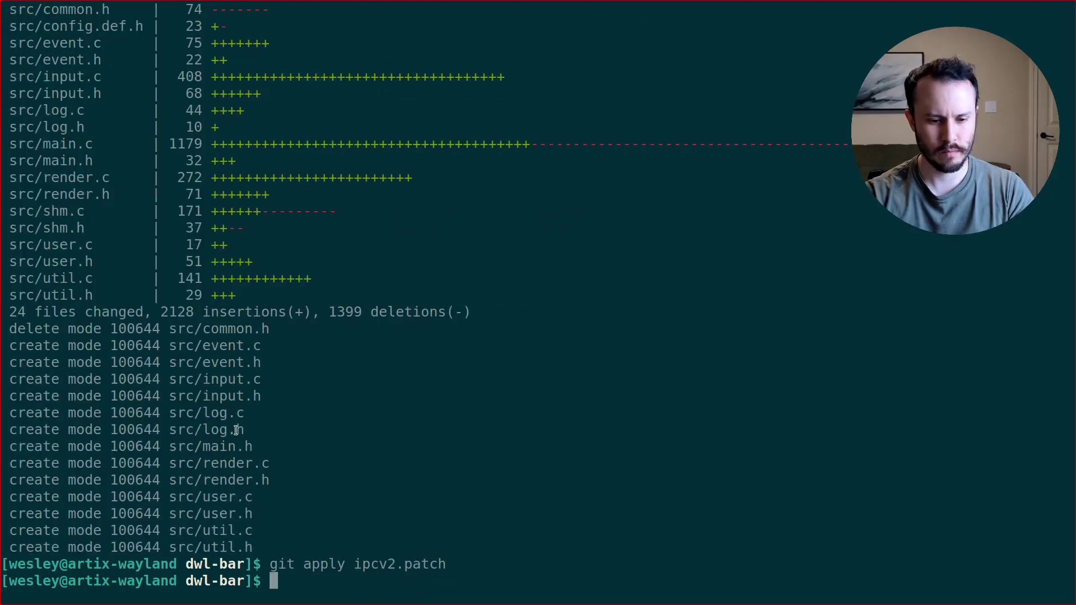
type("ls")
key("Return")
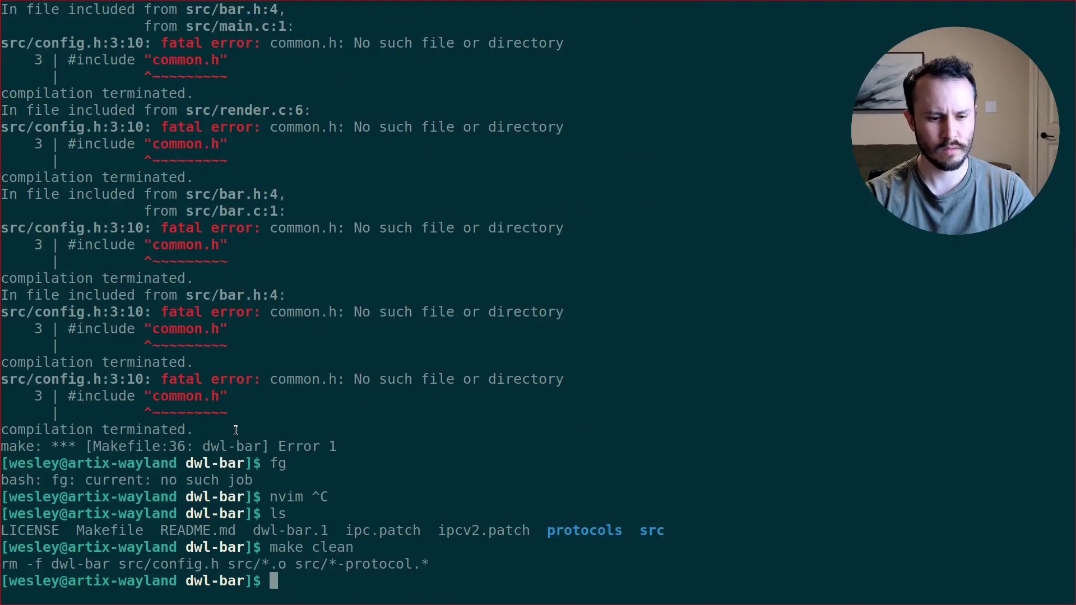
type("make")
key("Return")
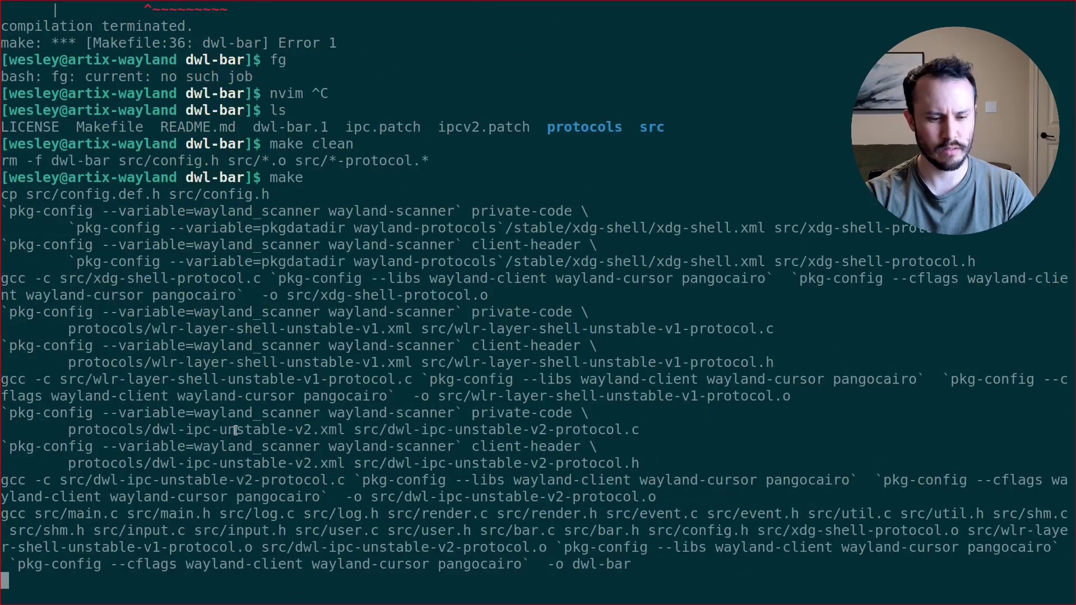
- Run the rebuilt ./dwl-bar, which panics because zdwl_ipc_manager_v2 isn't exported
type("./")
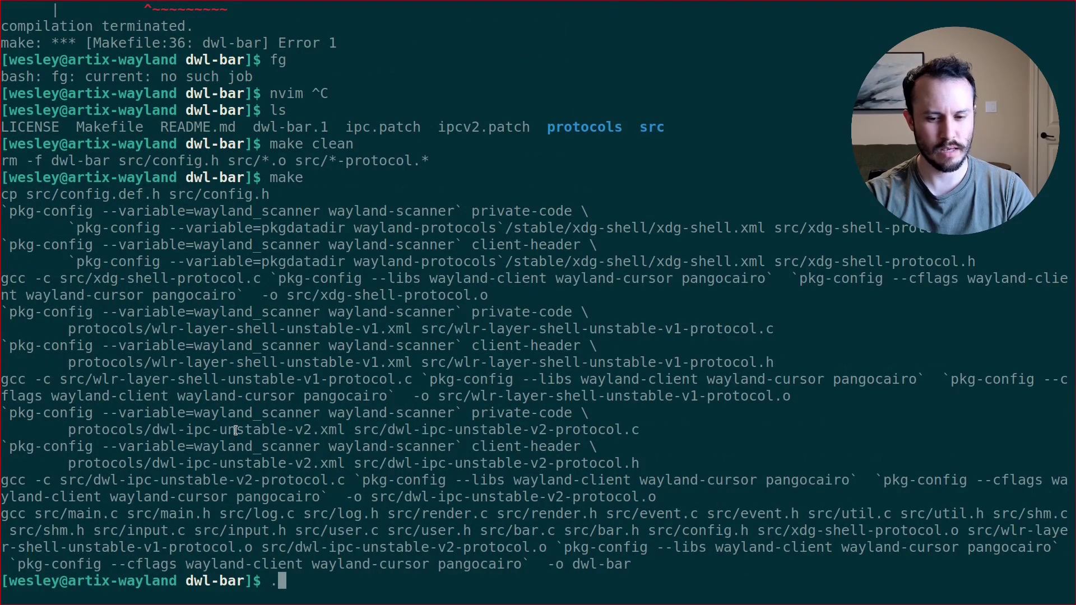
key("ctrl+c")
type("ls")
key("Return")
type("./dwl-bar")
key("Return")
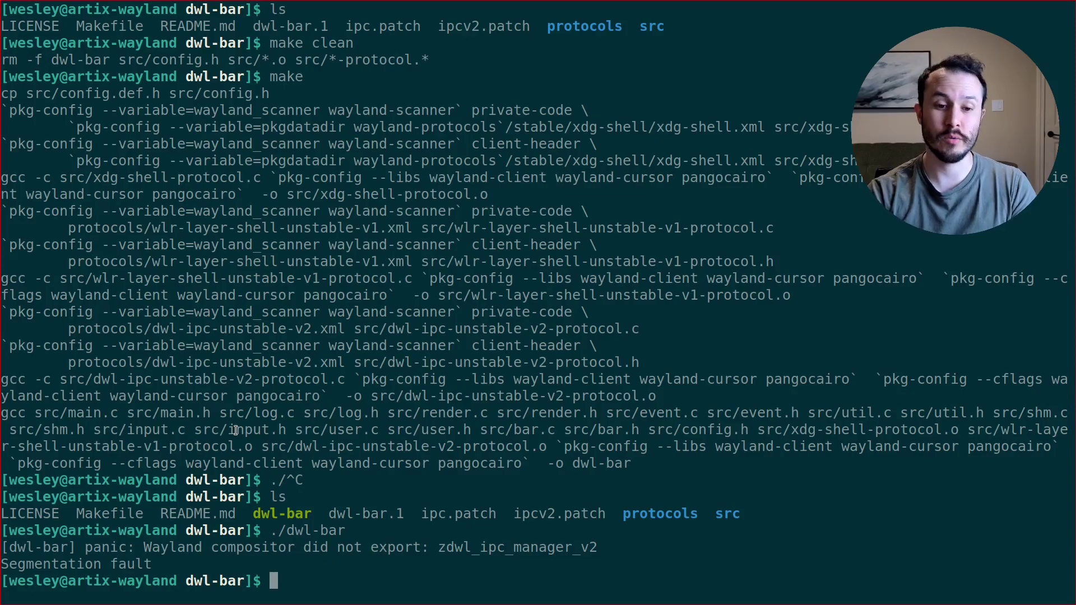
- Follow the README's ipc link to the dwl wiki and open the 2023-04-29 ipc-v2 patch
key("alt+Tab")
key("H")
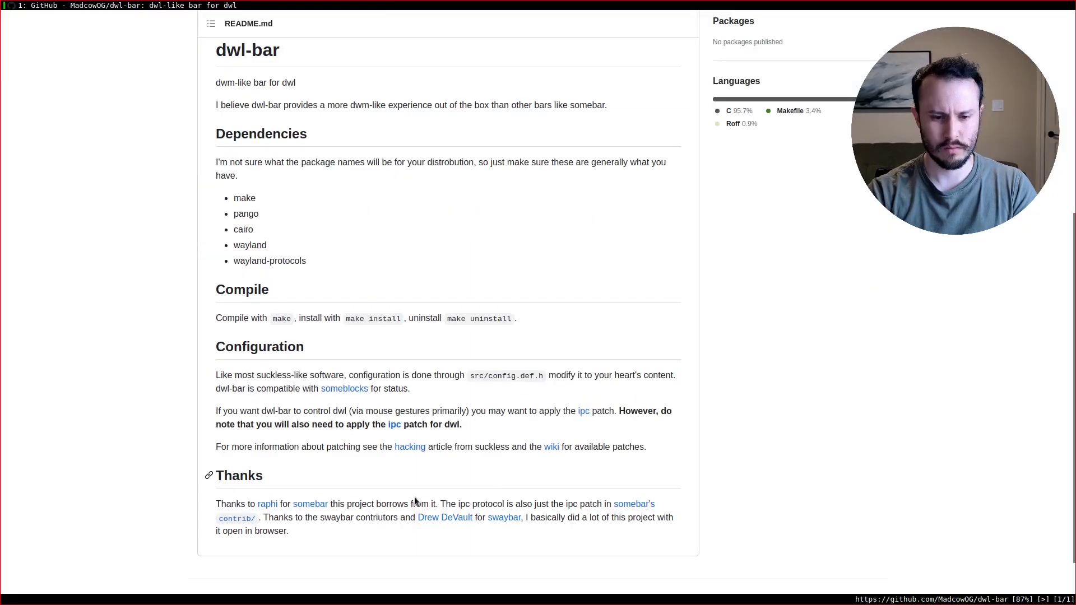
left_click(395, 426)
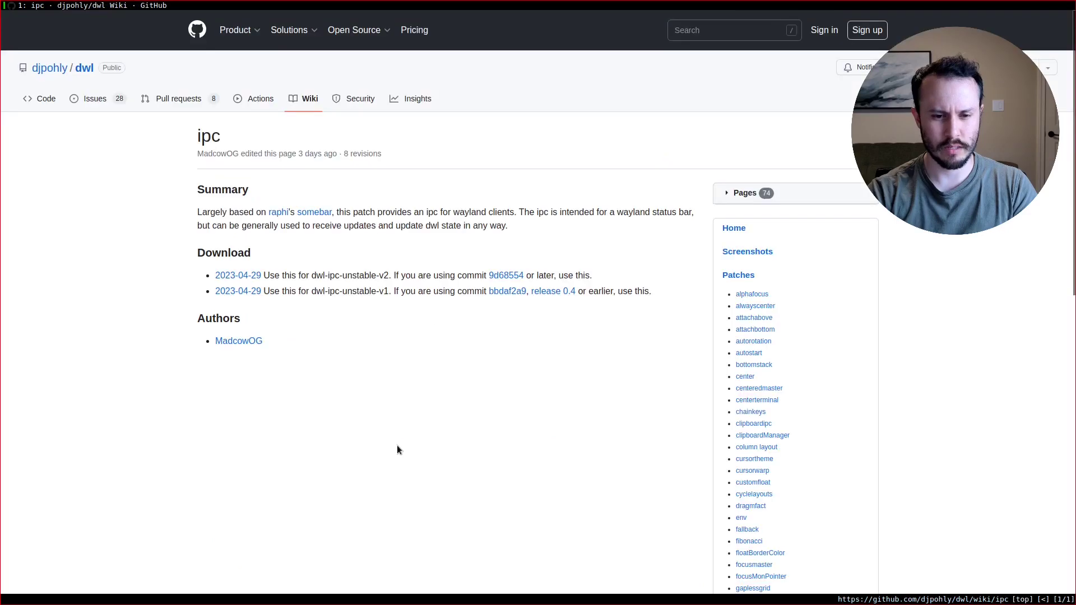
left_click(241, 278)
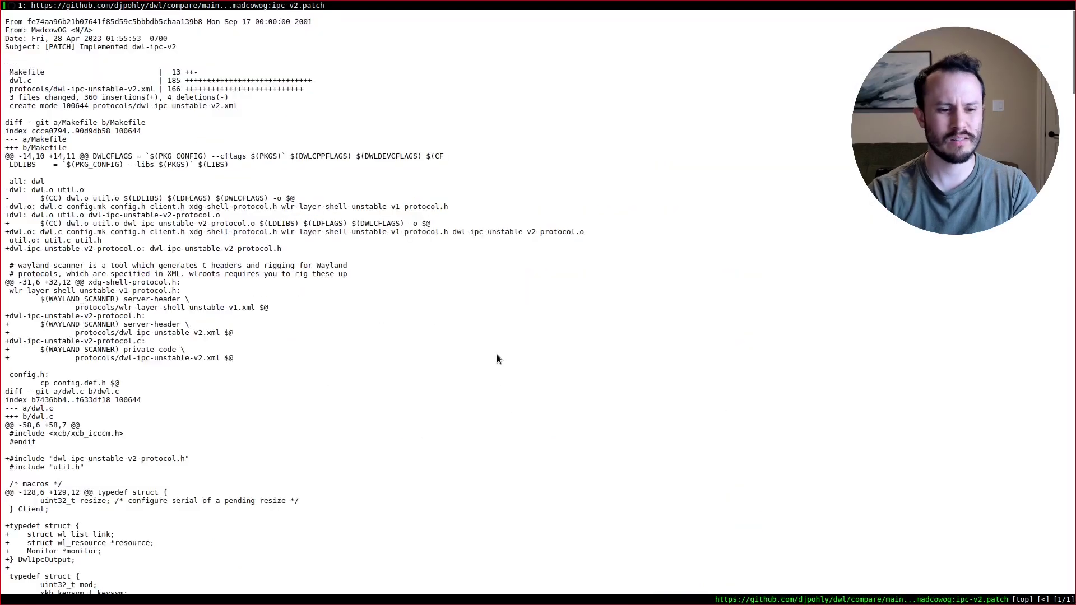
key("super+j")
- Move into ~/dwl and curl -O the pasted GitHub ipc-v2.patch URL
type("cd .")
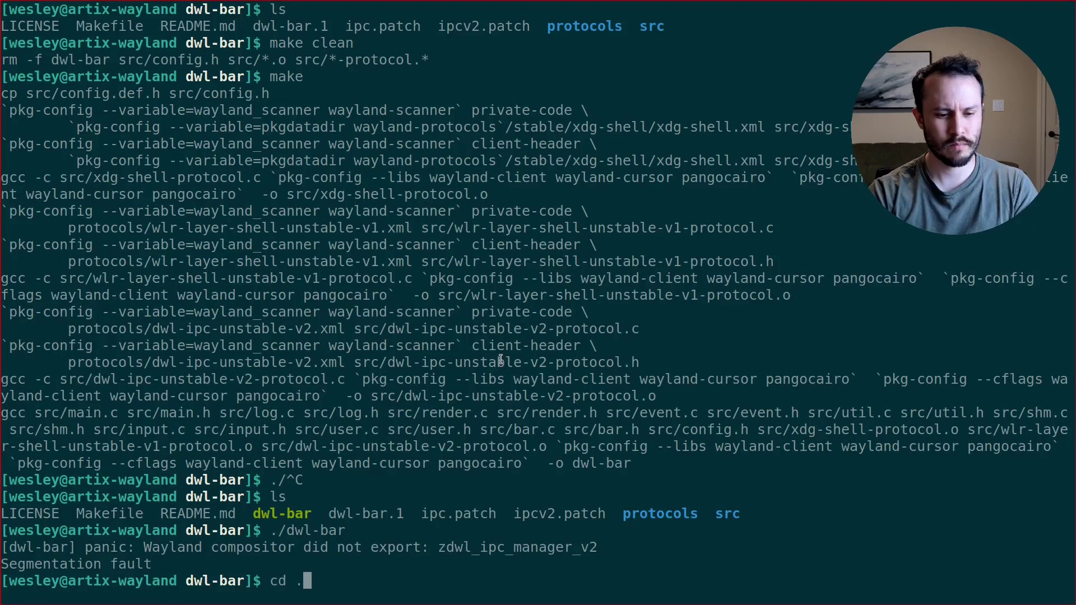
type(".")
key("Return")
type("cd dwl")
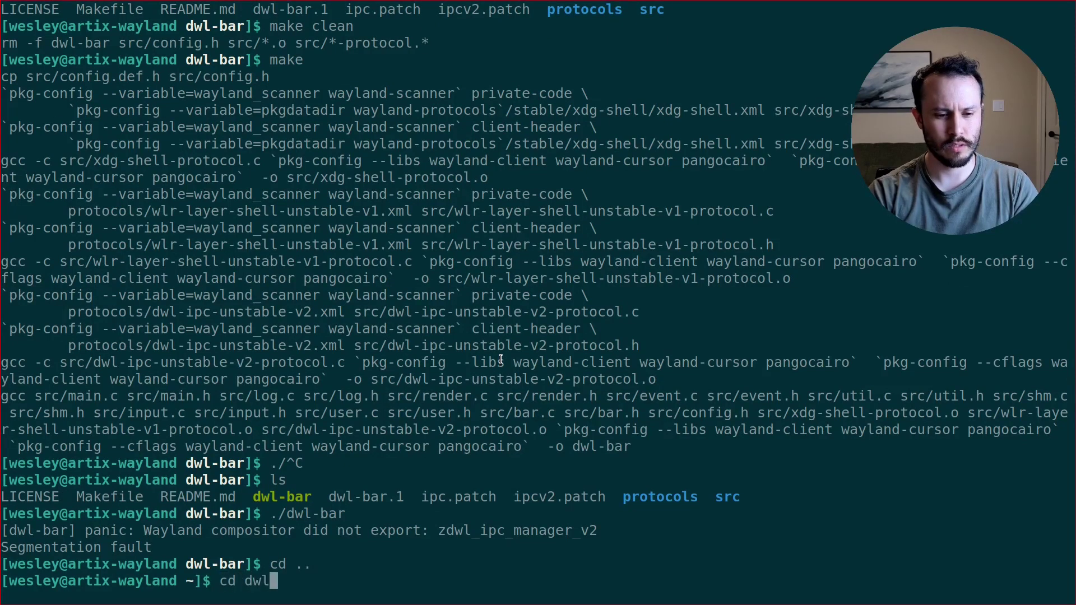
key("Return")
type("ls")
key("Return")
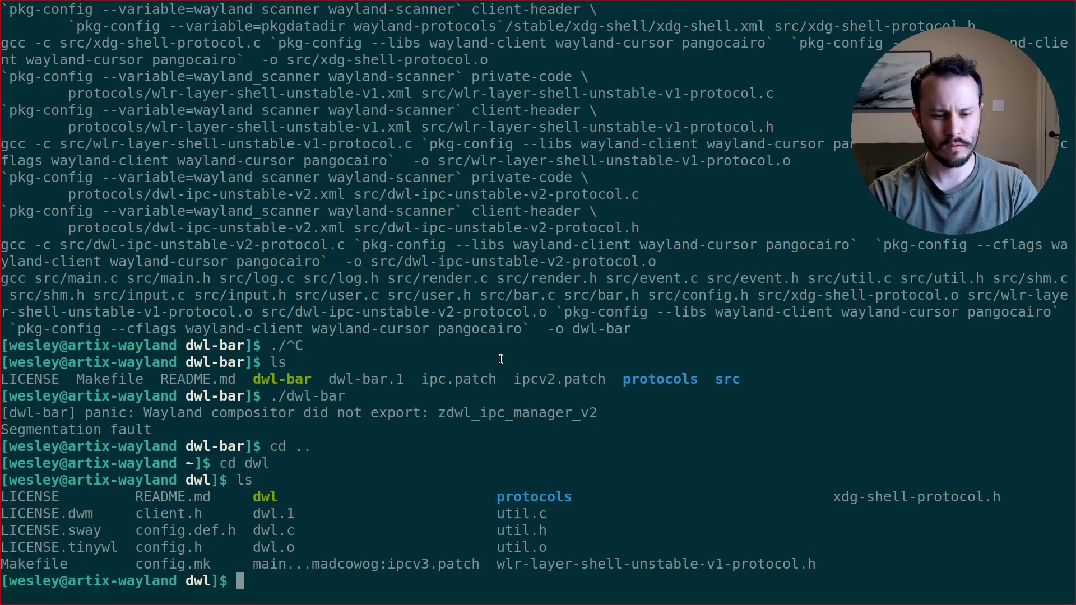
type("curl -O")
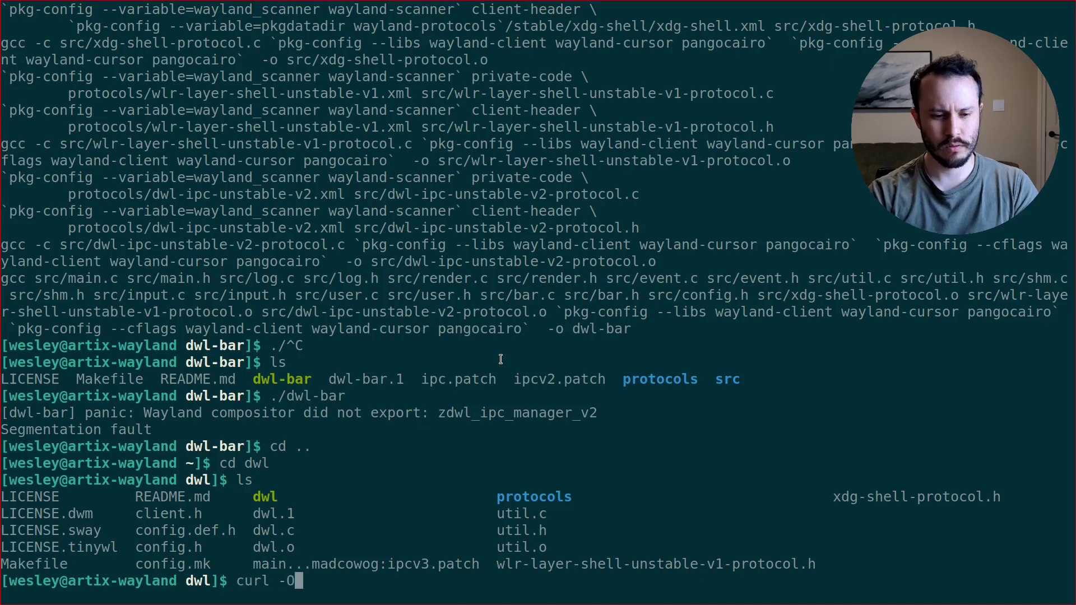
key("ctrl+shift+v")
key("Return")
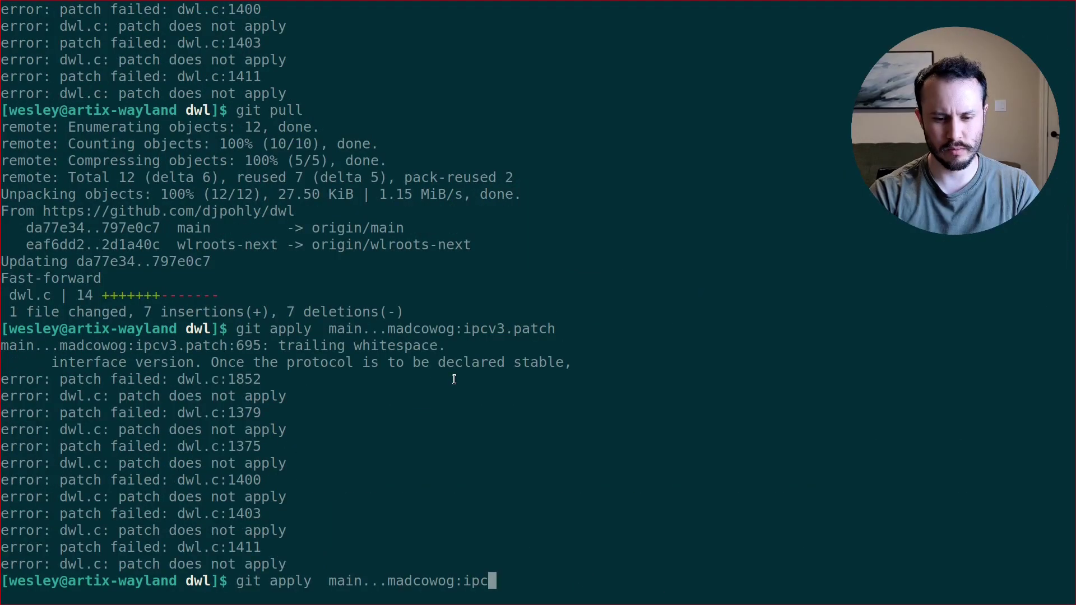
- Apply main...madcowog:ipc-v2.patch to dwl with git apply
key("BackSpace")
key("BackSpace")
key("BackSpace")
key("BackSpace")
key("BackSpace")
key("BackSpace")
key("BackSpace")
key("BackSpace")
key("BackSpace")
key("BackSpace")
key("BackSpace")
key("BackSpace")
key("BackSpace")
key("BackSpace")
key("BackSpace")
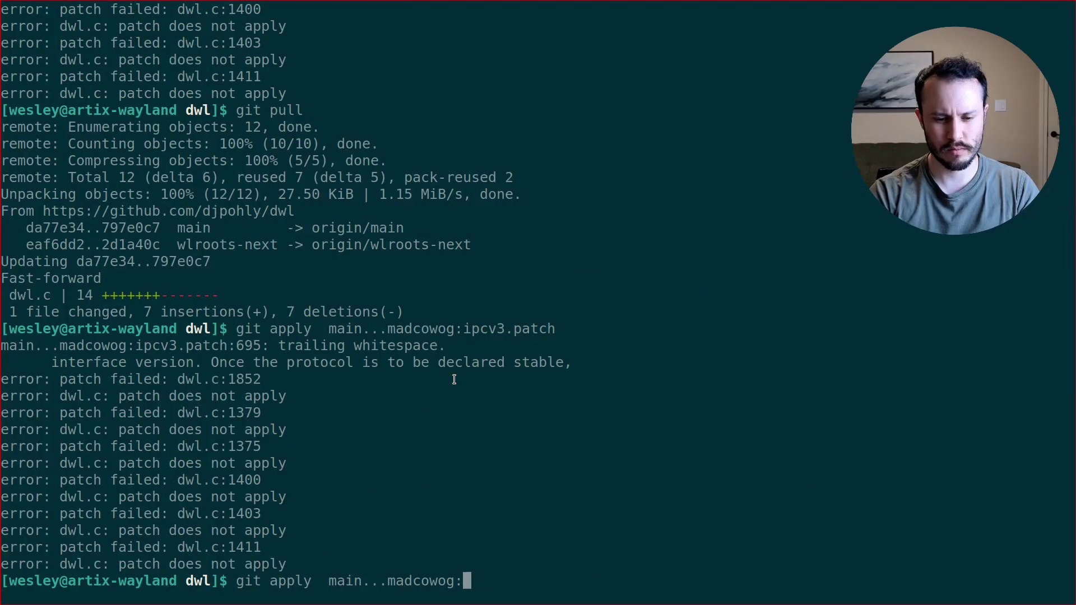
key("BackSpace")
key("BackSpace")
key("BackSpace")
key("BackSpace")
key("BackSpace")
key("Tab")
key("Tab")
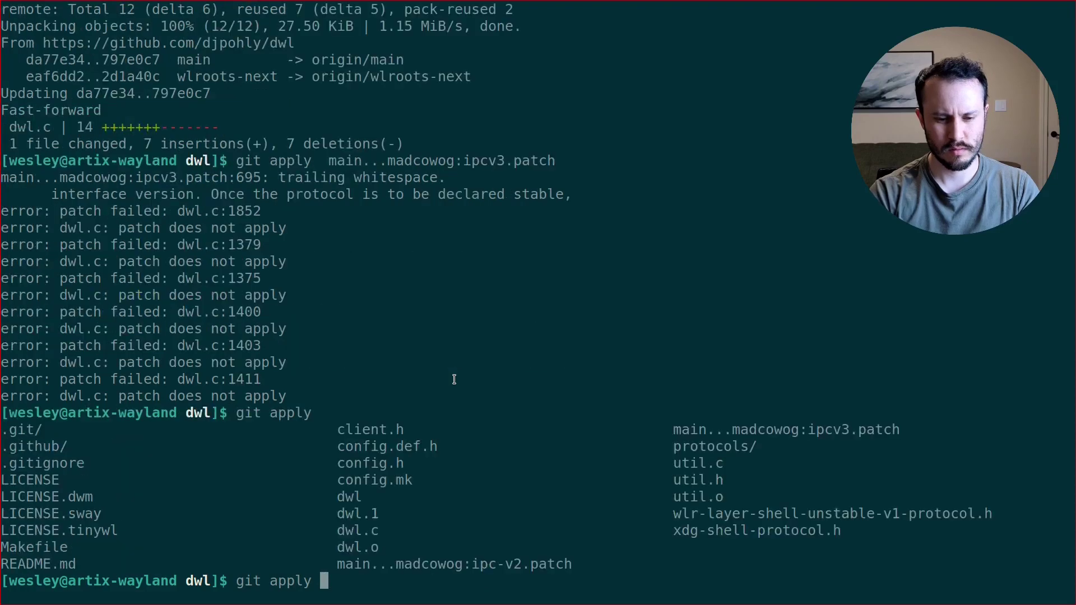
type("mai")
key("Tab")
type("-v")
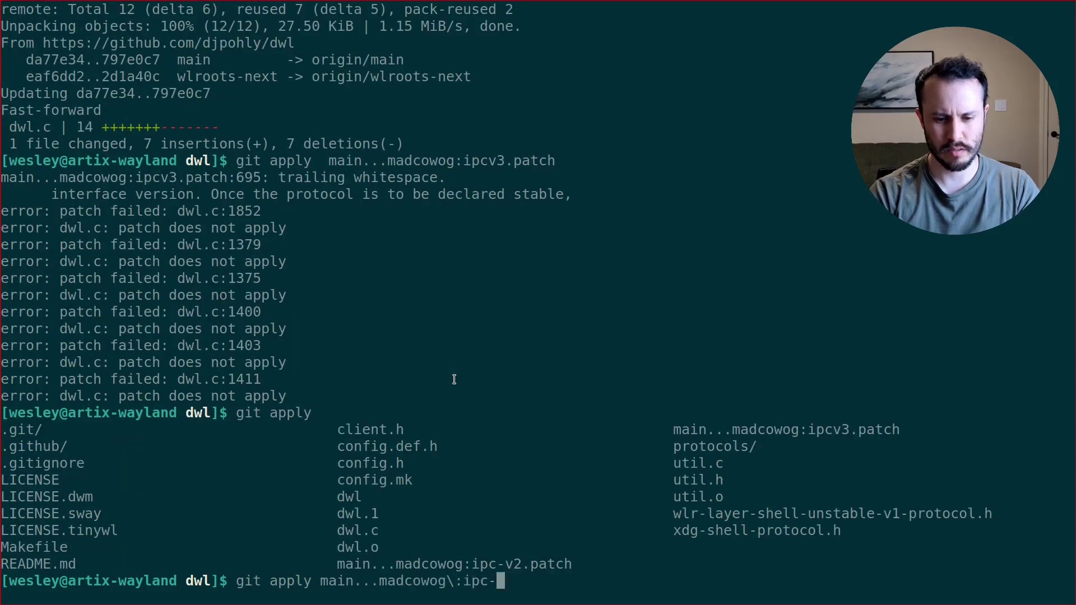
key("Tab")
key("Return")
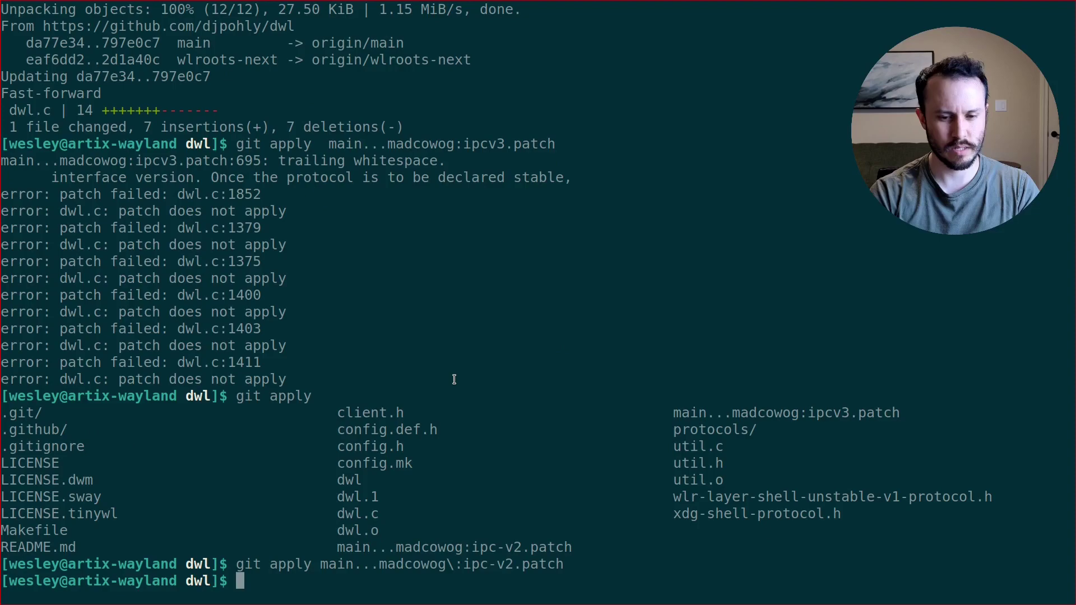
- Rebuild the patched dwl with make and list the results
type("make")
key("Return")
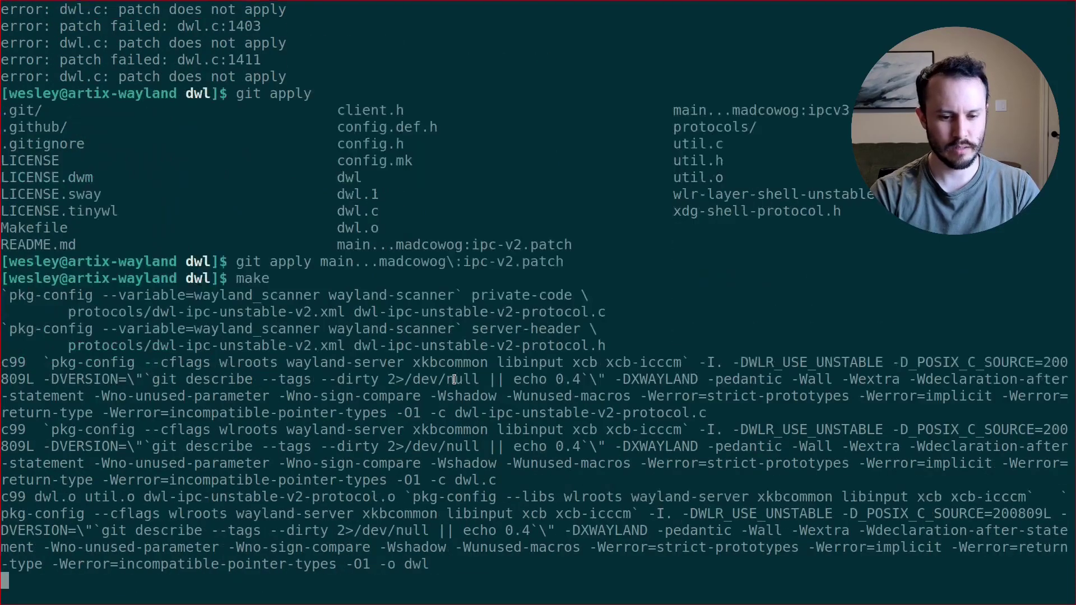
type("ls")
key("Return")
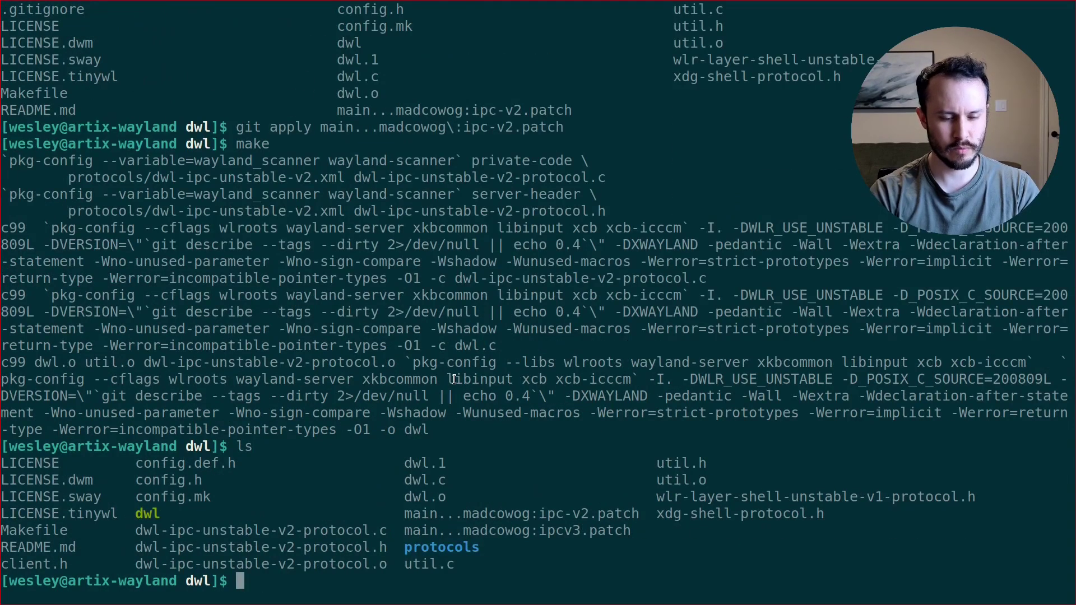
- Install dwl into /usr/local/bin with sudo make install, entering the account password
type("sudo make ")
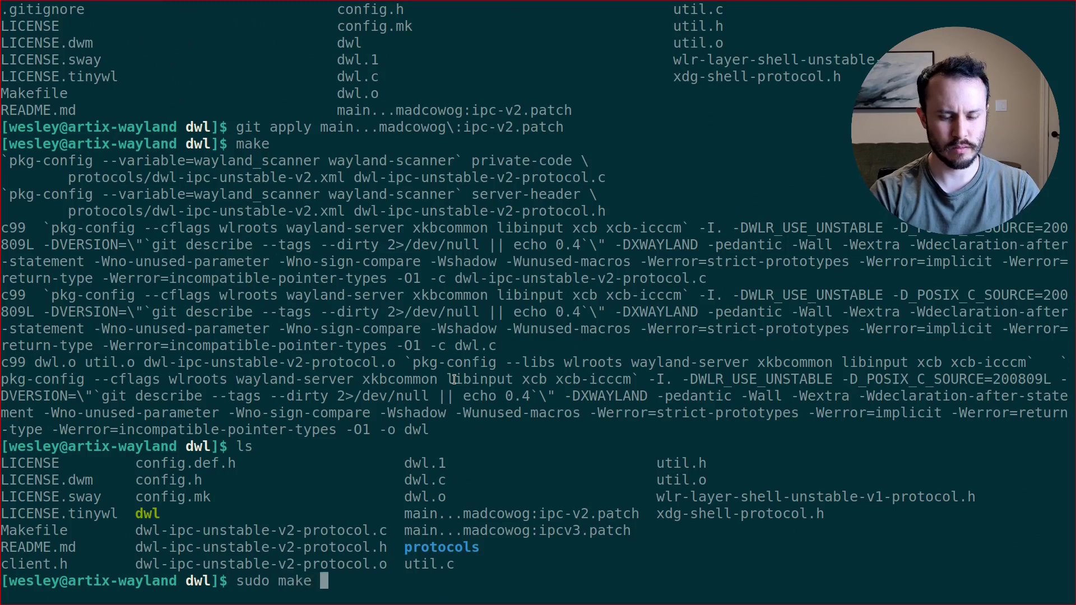
type("install")
key("Return")
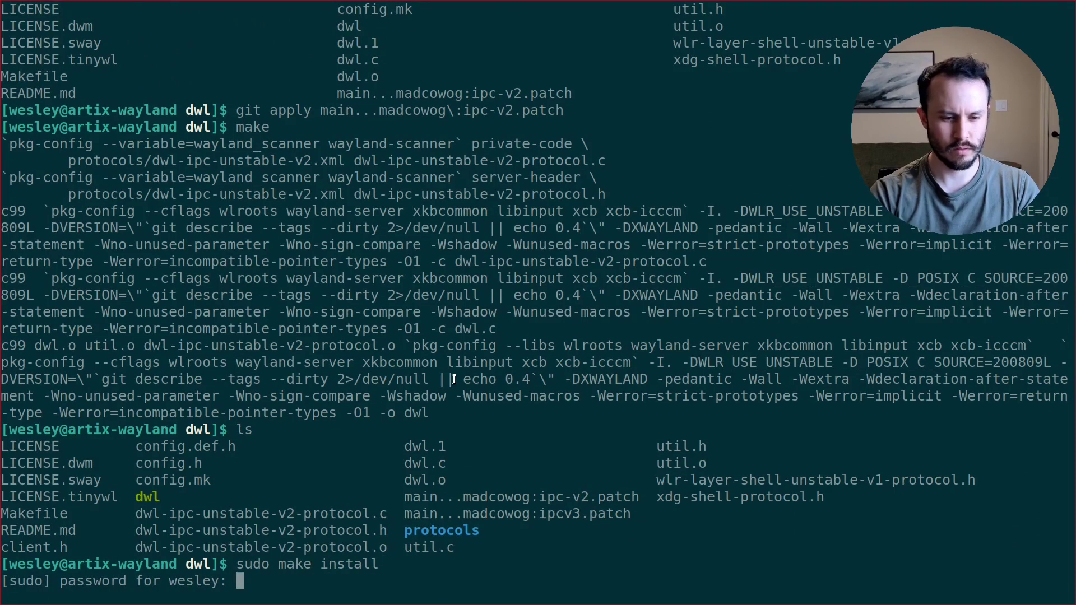
key("Return")
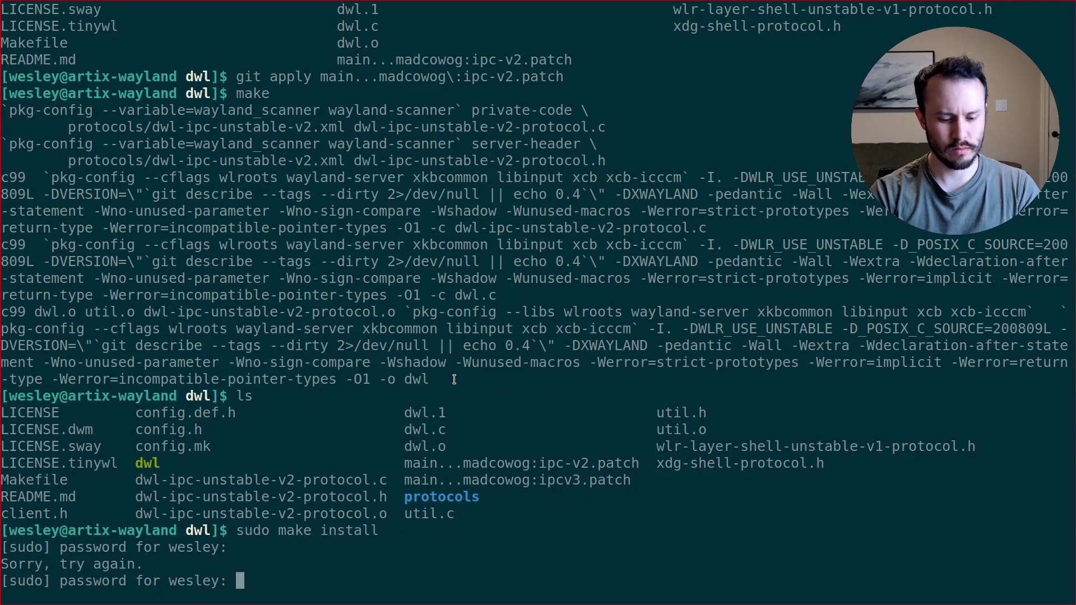
key("Return")
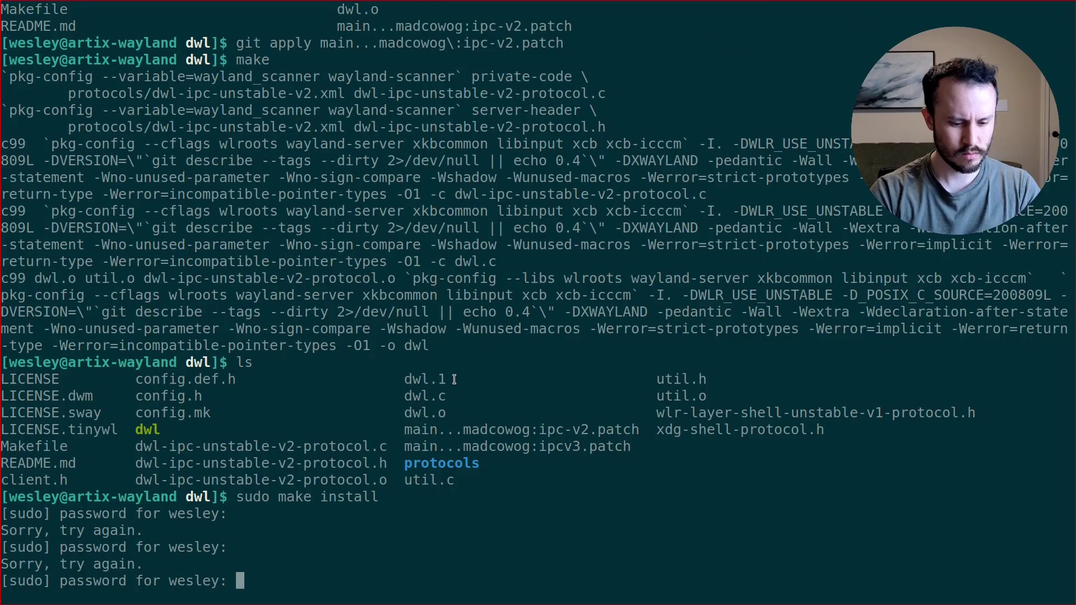
key("Return")
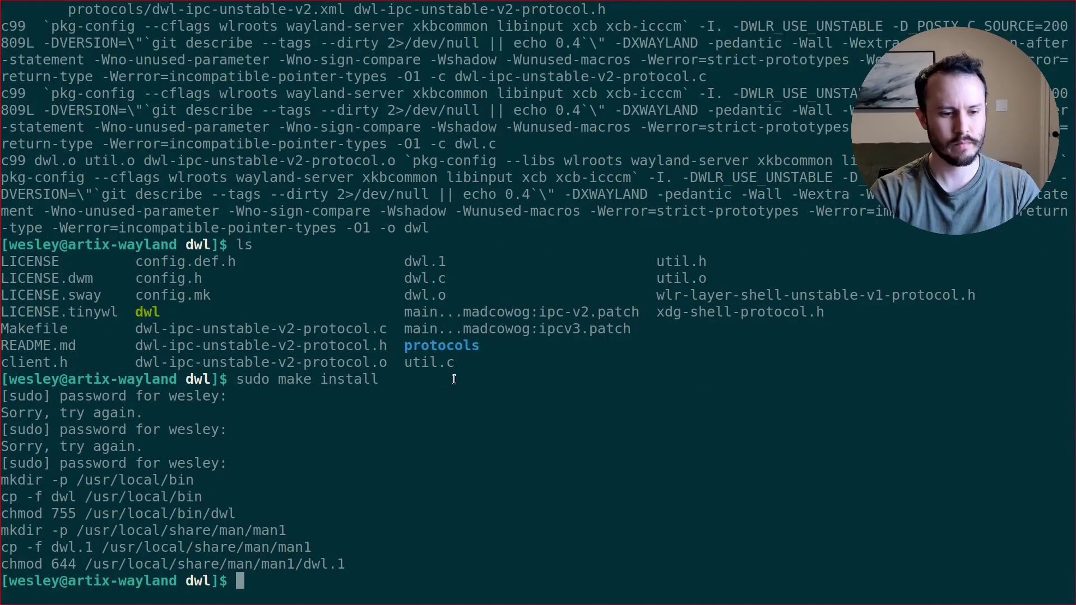
- Glance at the dwl ipc wiki page in qutebrowser, then return to the terminal
key("super+j")
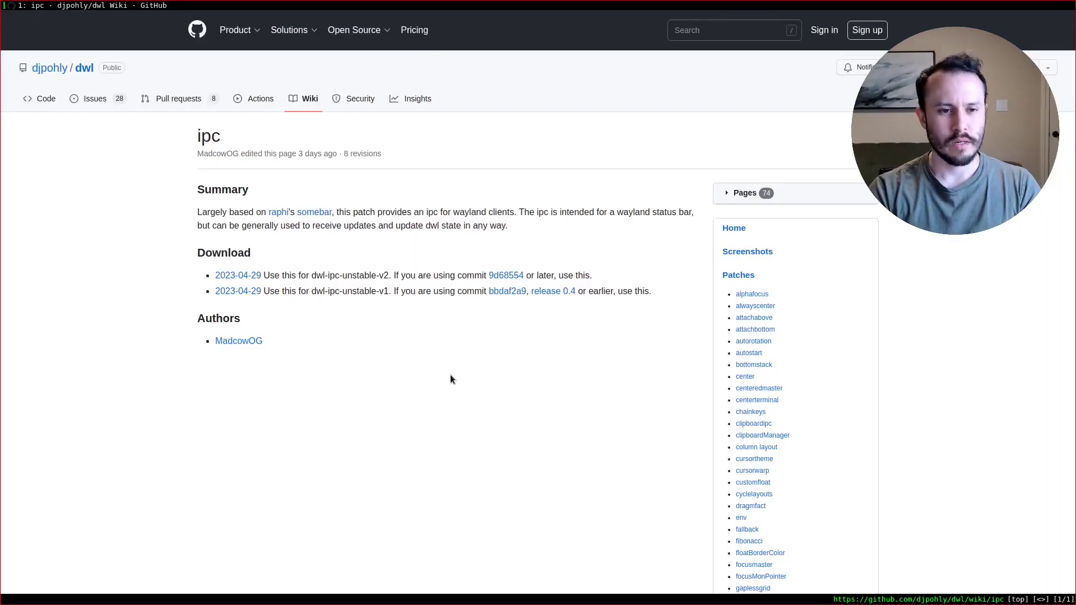
key("super+j")
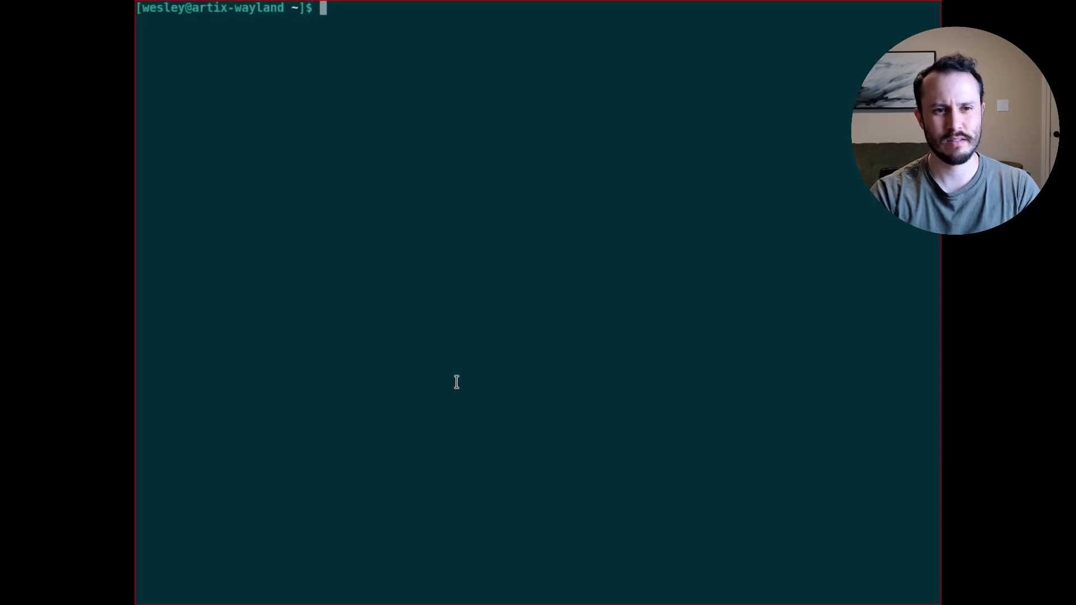
- Launch wdisplays from the application launcher
key("alt+p")
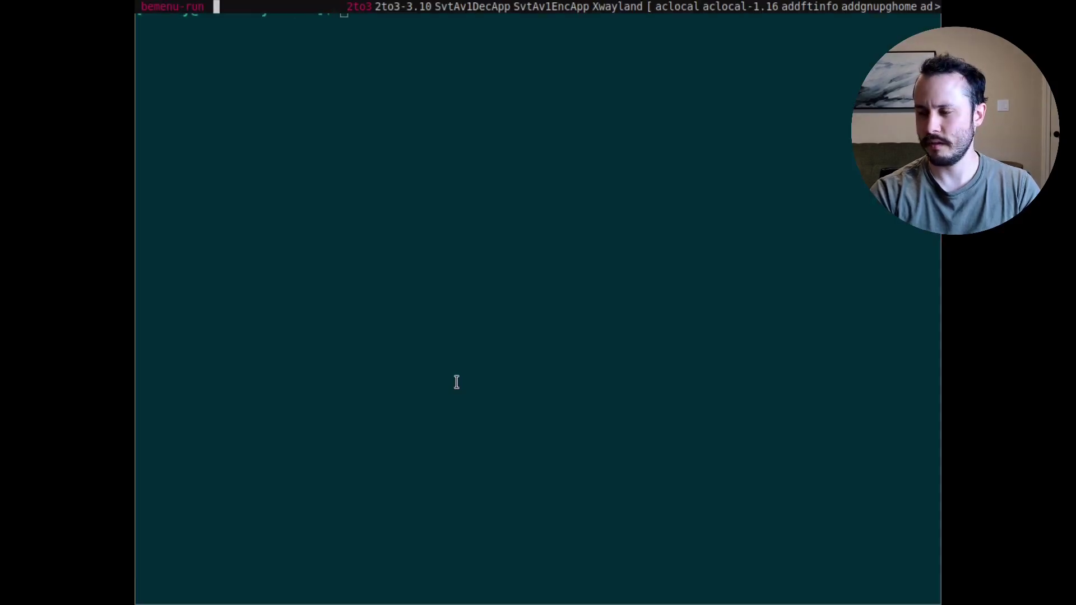
type("wdi")
key("Return")
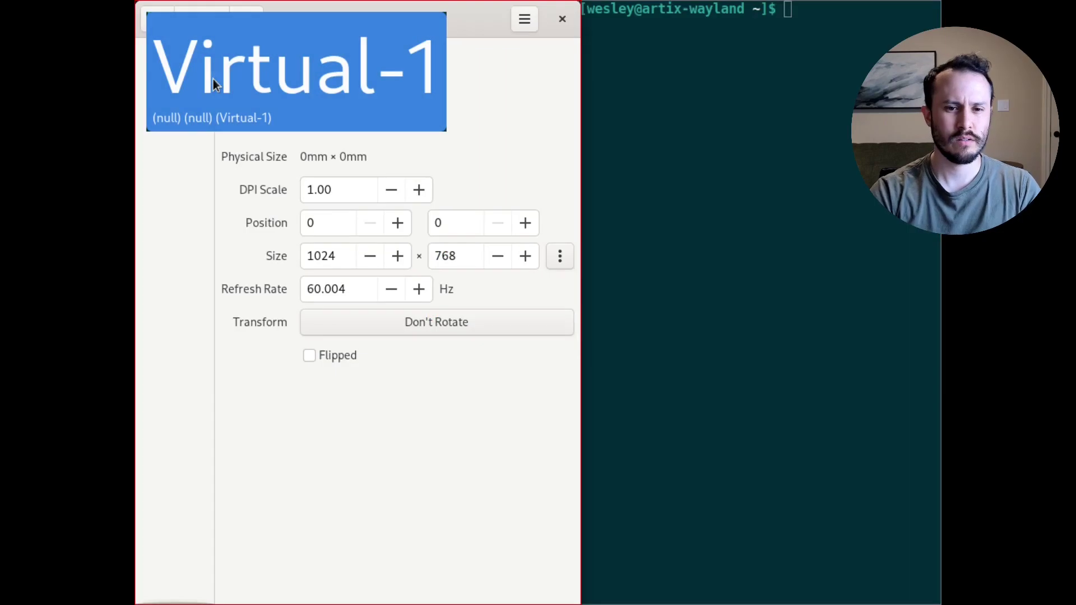
- Set Virtual-1's size to 1920 × 1080, apply it, and close wdisplays
left_click(315, 258)
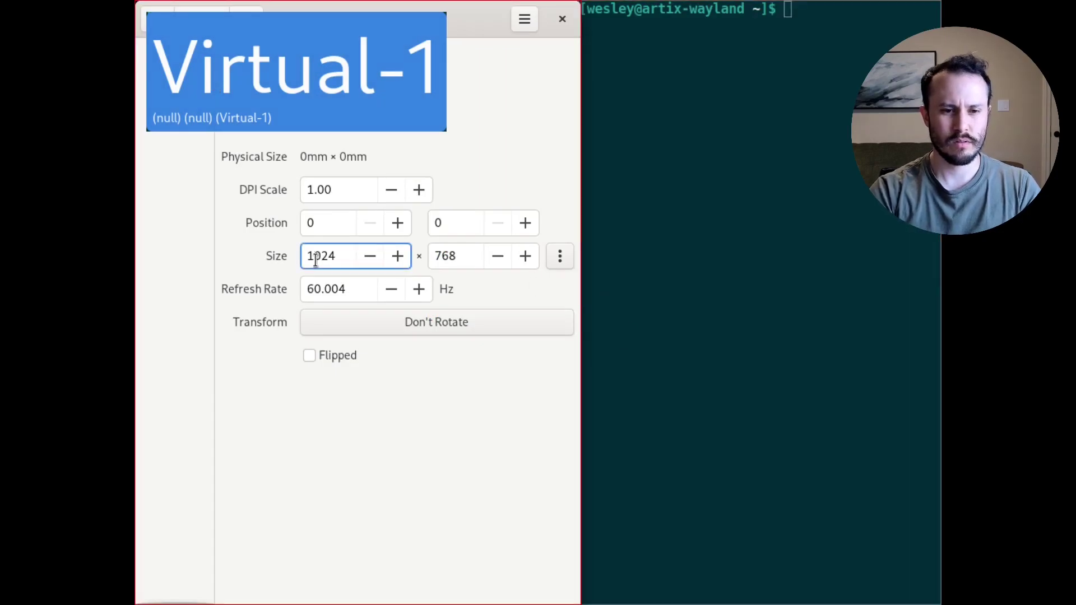
key("ctrl+a")
type("1920")
key("BackSpace")
key("BackSpace")
key("BackSpace")
type("9")
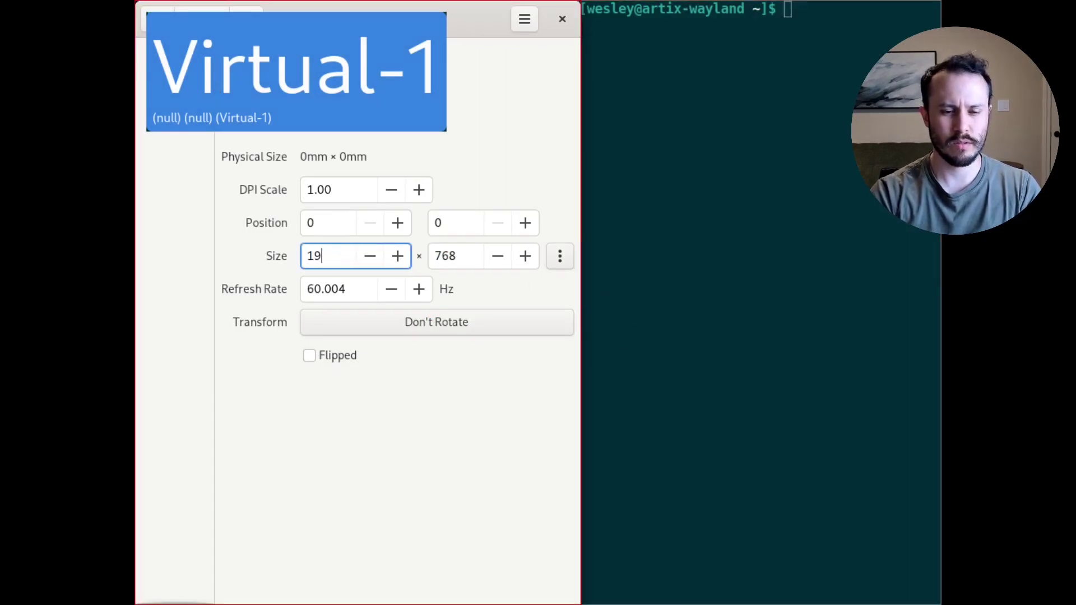
type("20")
key("Tab")
type("1080")
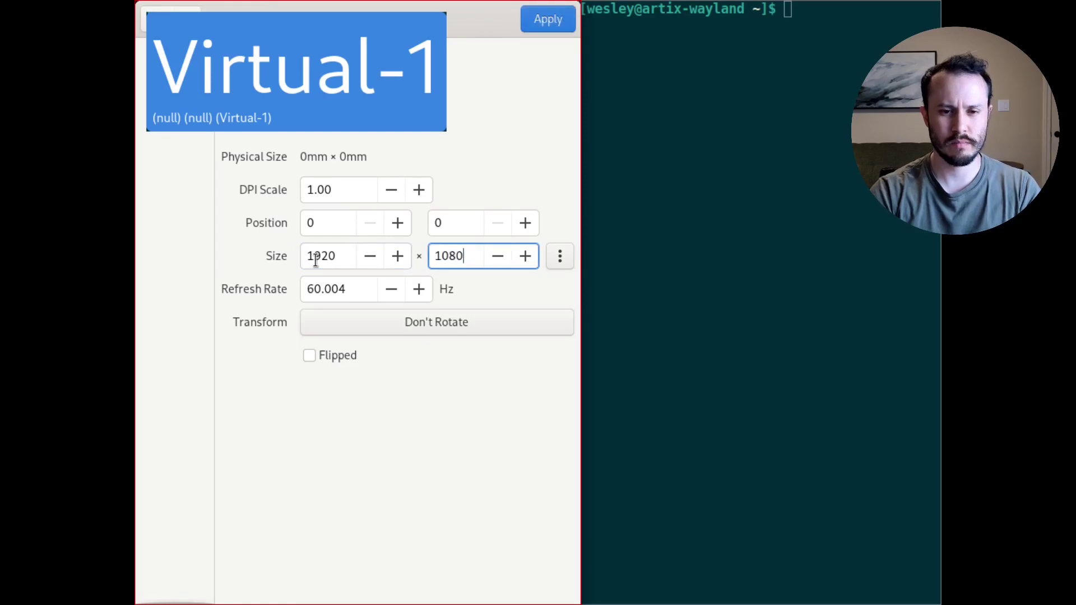
left_click(545, 19)
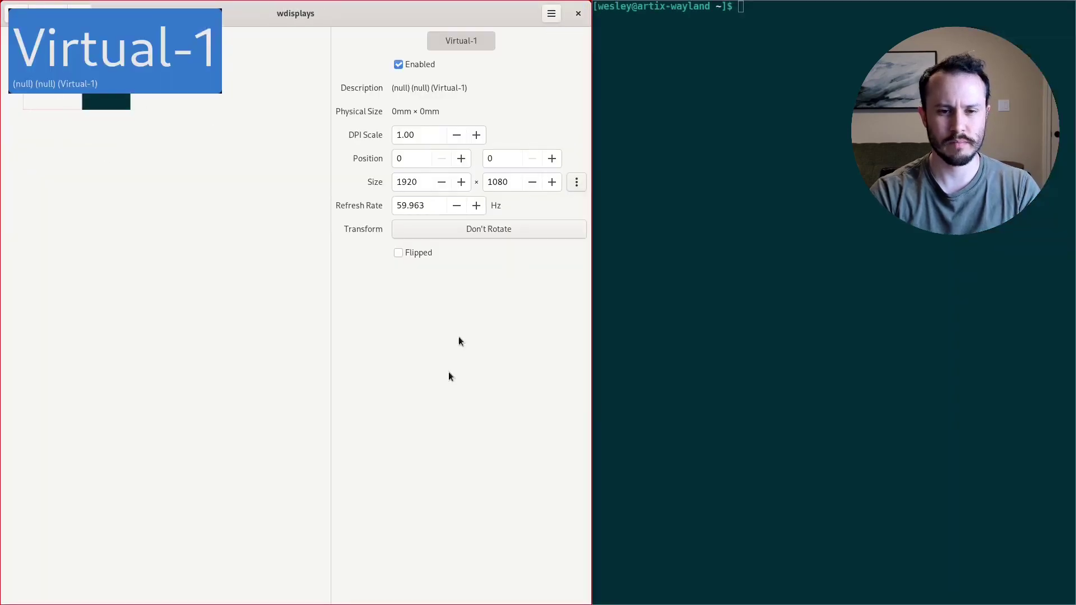
key("super+shift+q")
- Enlarge the terminal font, list the home folder, and change into the dwl-bar folder
key("ctrl+equal")
key("ctrl+equal")
key("ctrl+equal")
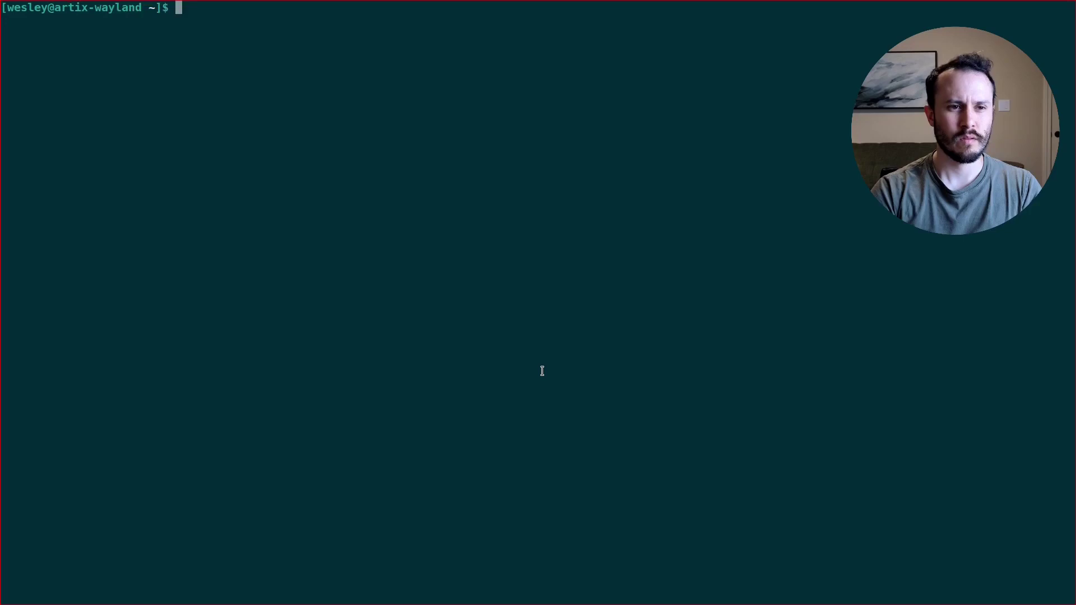
type("cd 2")
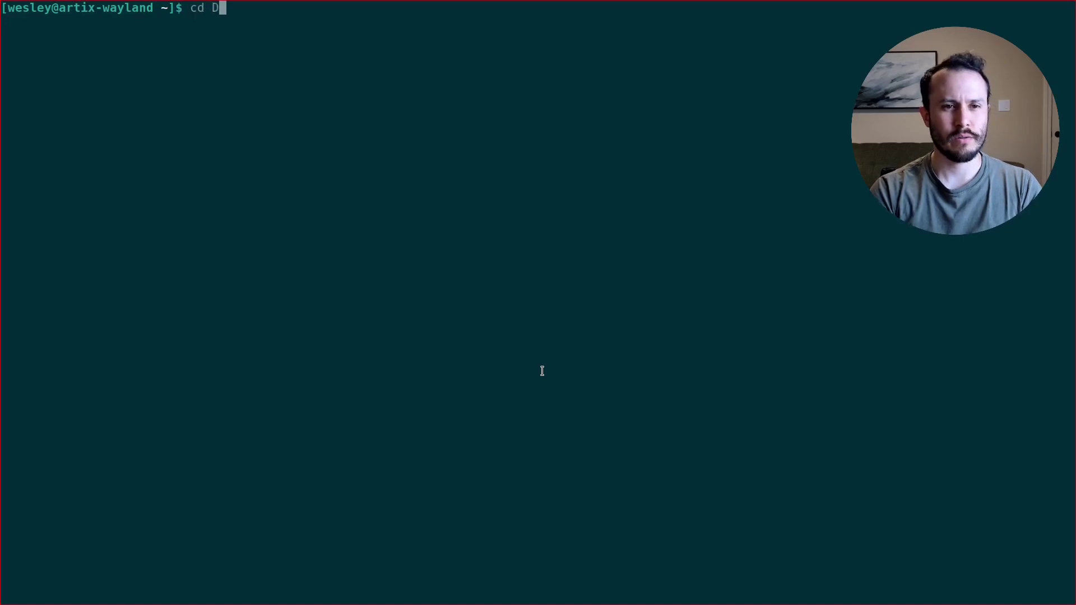
key("BackSpace")
key("ctrl+c")
type("ls")
key("Return")
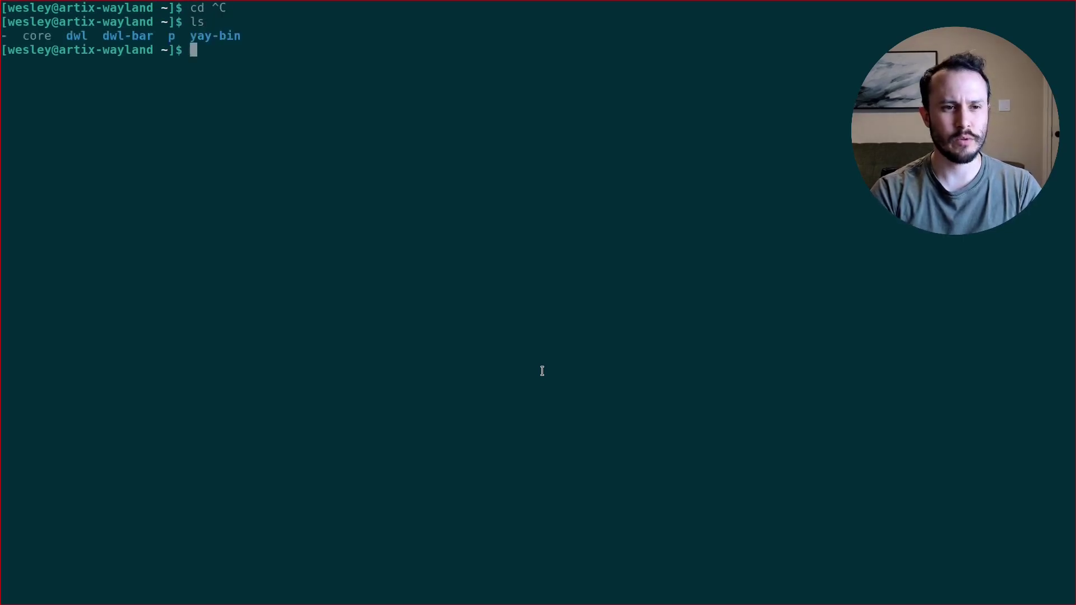
type("cd dw")
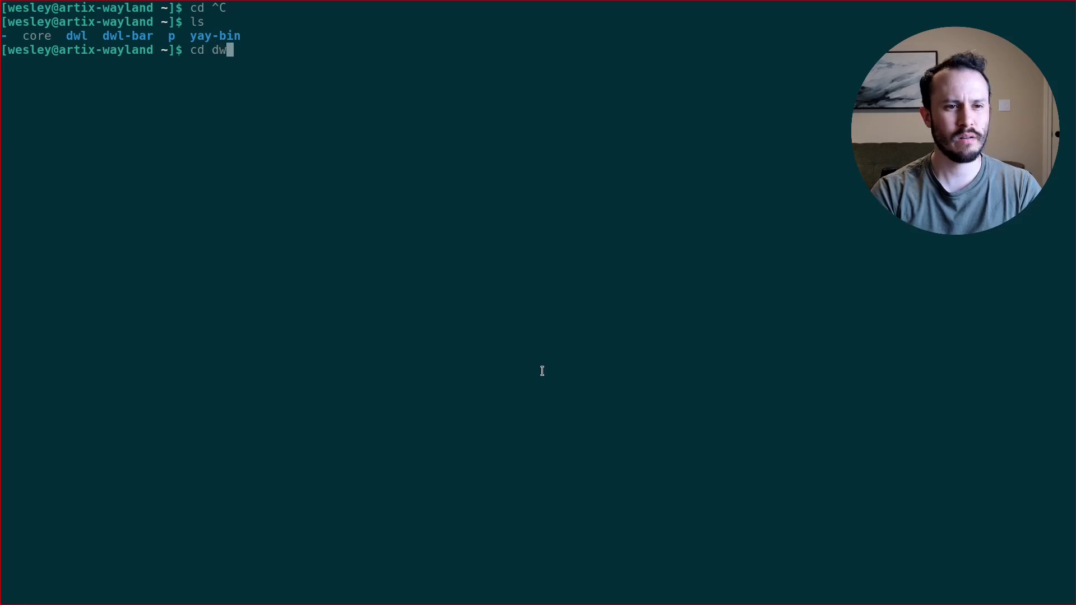
type("l-")
key("Tab")
key("Return")
- Run ./dwl-bar and test the bar by switching between tags 1 and 2
type("ls")
key("Return")
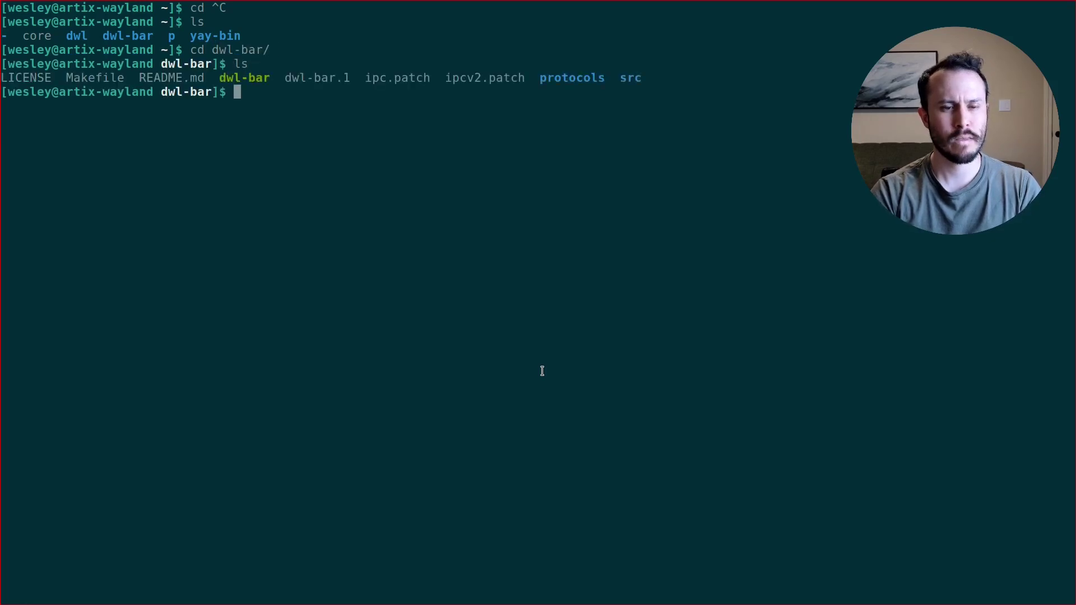
type("./dwl-bar")
key("Return")
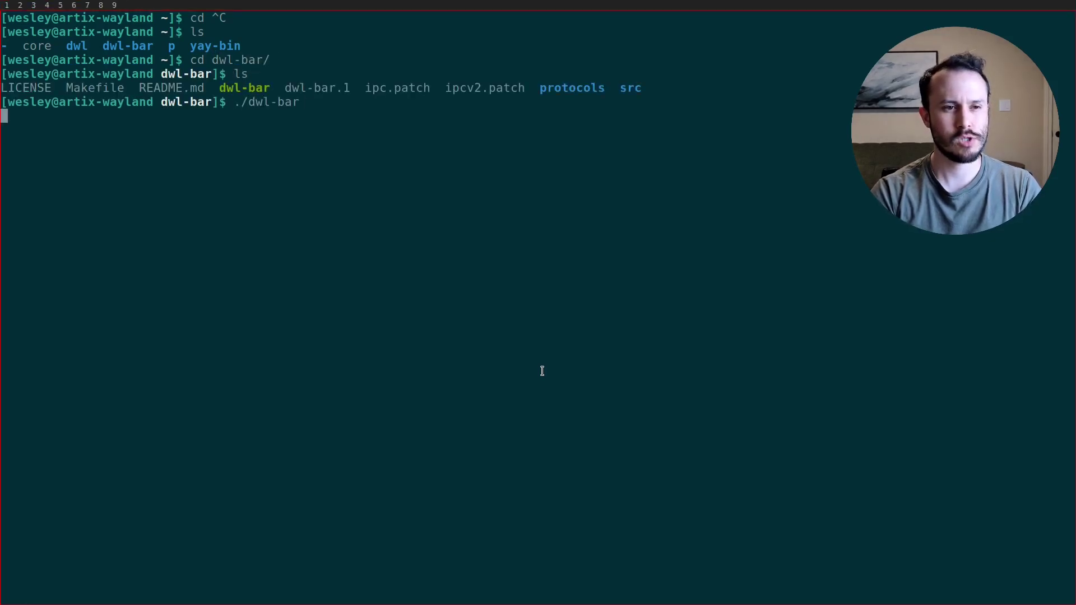
key("super+2")
key("super+1")
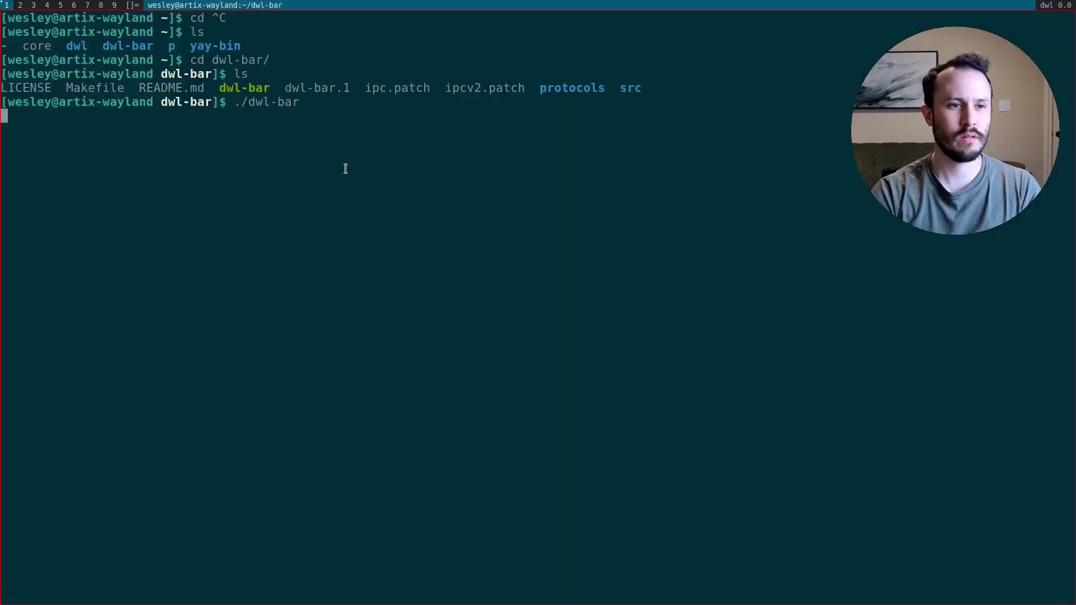
key("super+2")
key("super+1")
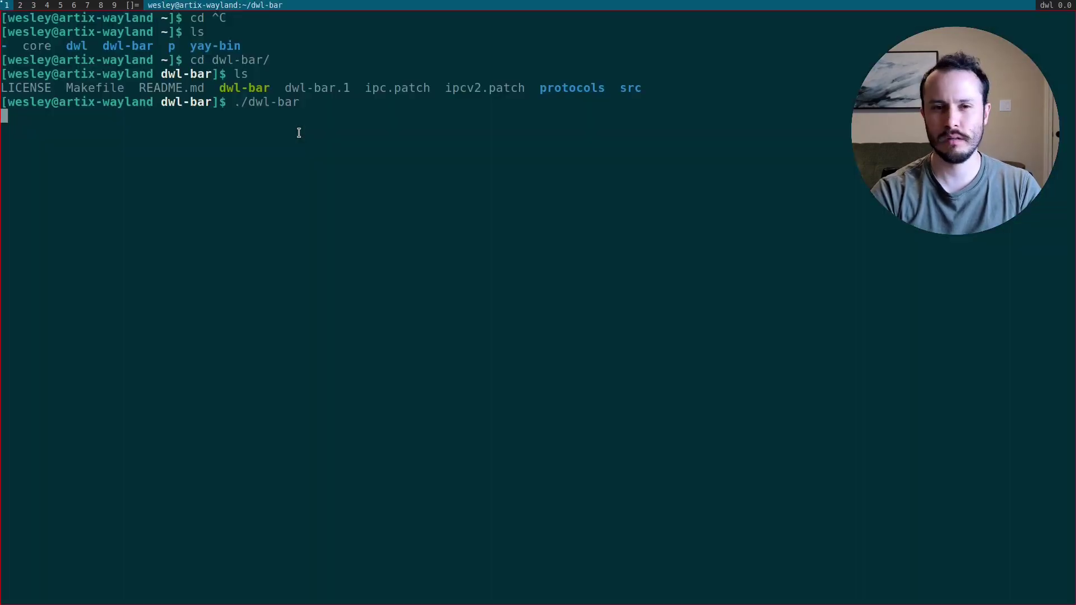
key("super+2")
key("super+1")
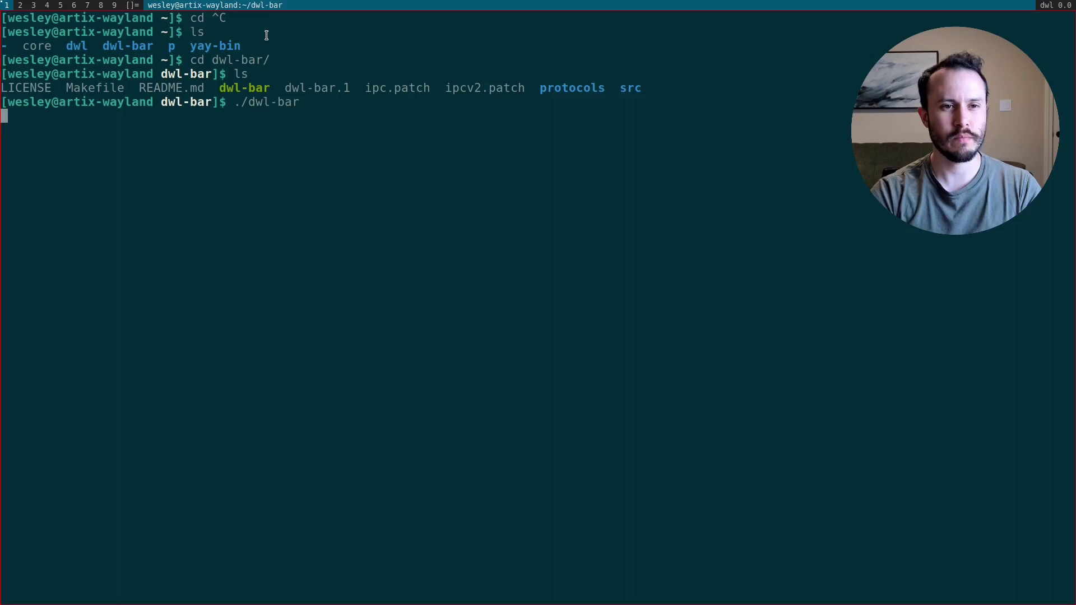
- Click tags 2 and 1 on the bar, then launch qutebrowser on tag 2 via bemenu
left_click(21, 6)
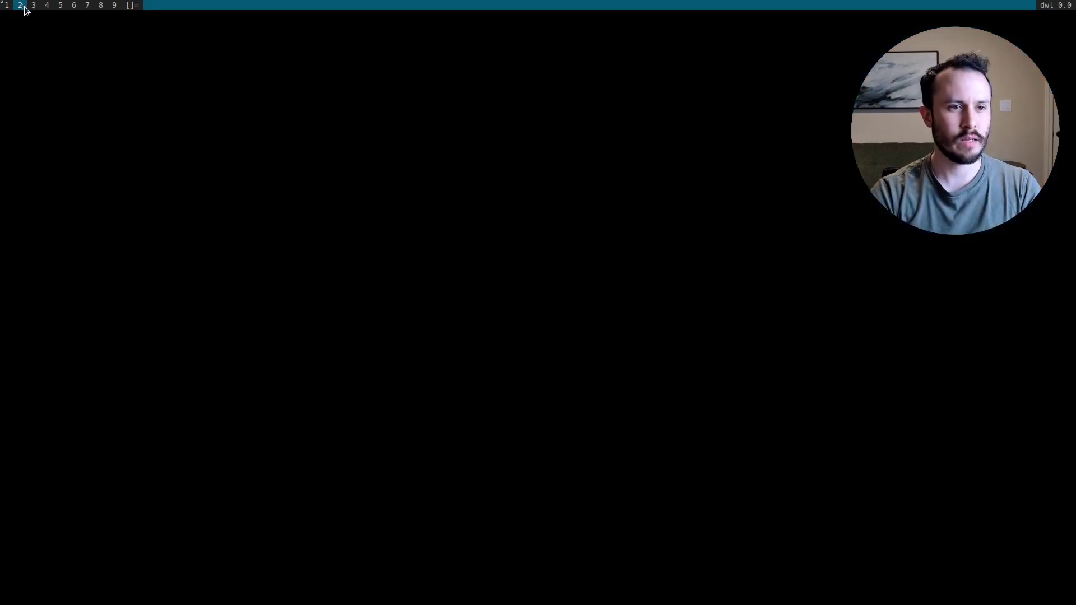
left_click(9, 8)
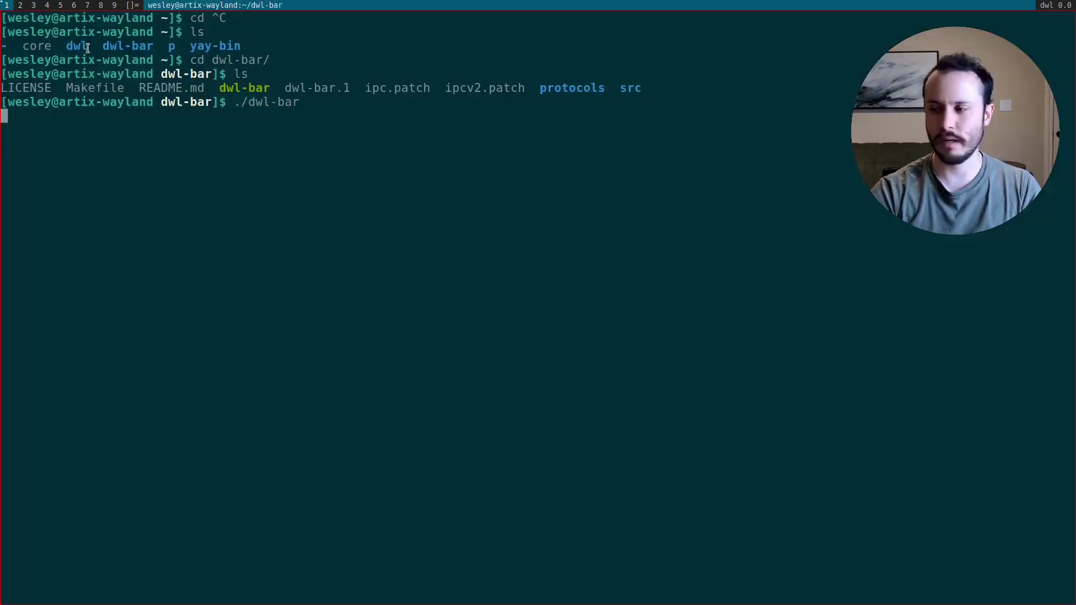
key("super+2")
key("super+p")
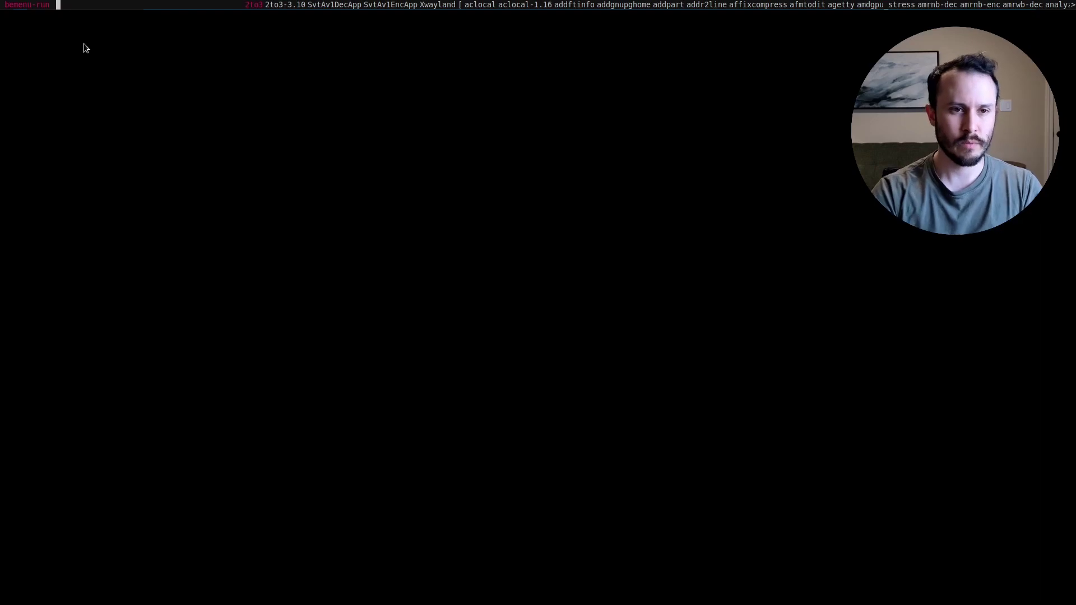
type("qute")
key("Return")
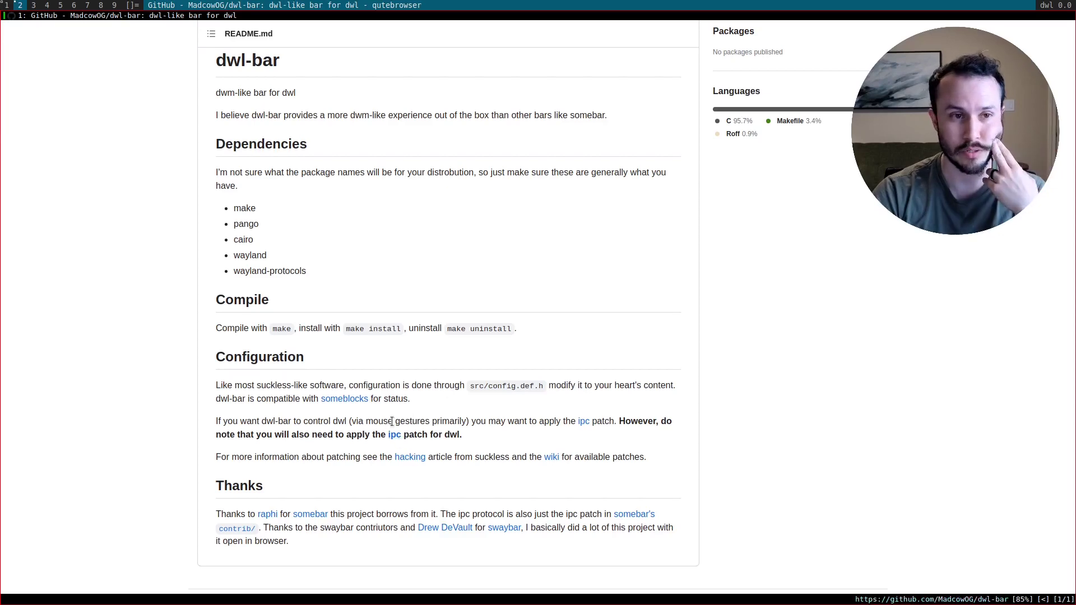
- Switch between several tags from the bar, then scroll the dwl-bar repo page in qutebrowser
left_click(33, 5)
left_click(20, 5)
left_click(32, 6)
left_click(7, 5)
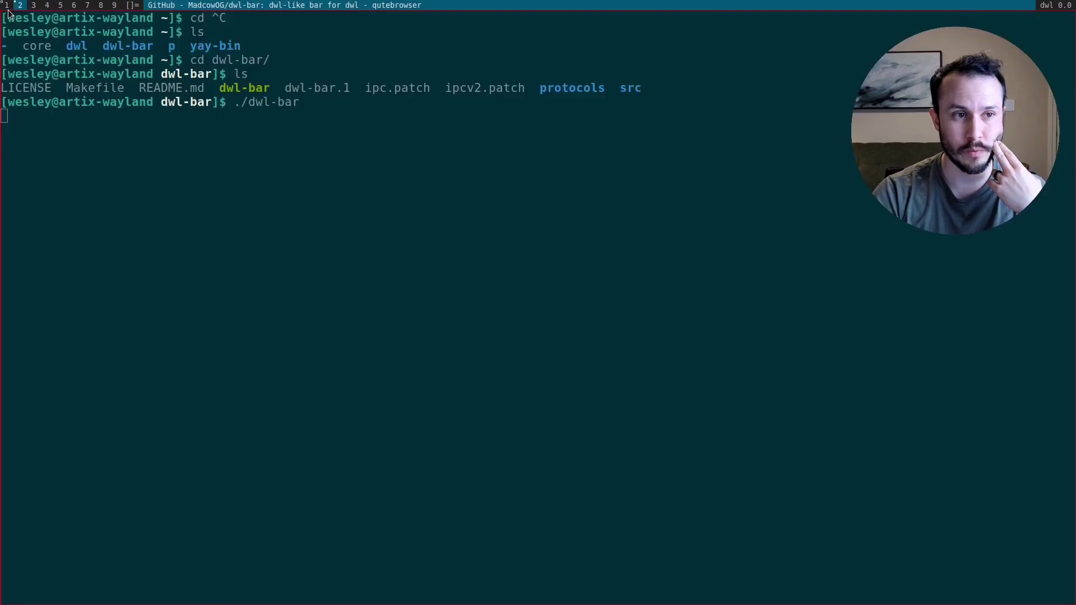
left_click(20, 5)
left_click(46, 5)
left_click(21, 6)
left_click(8, 6)
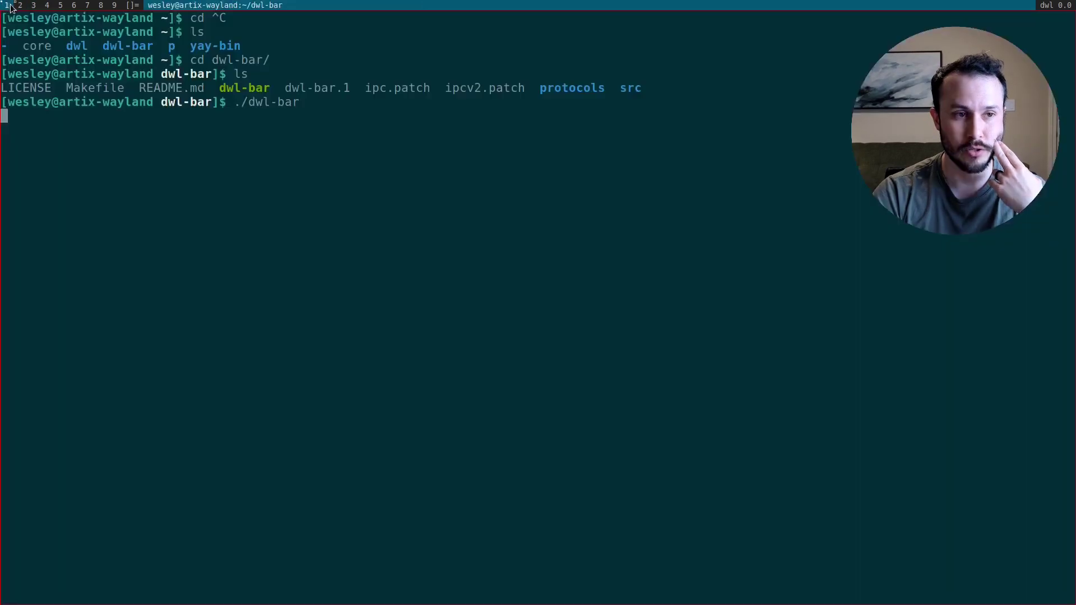
left_click(24, 8)
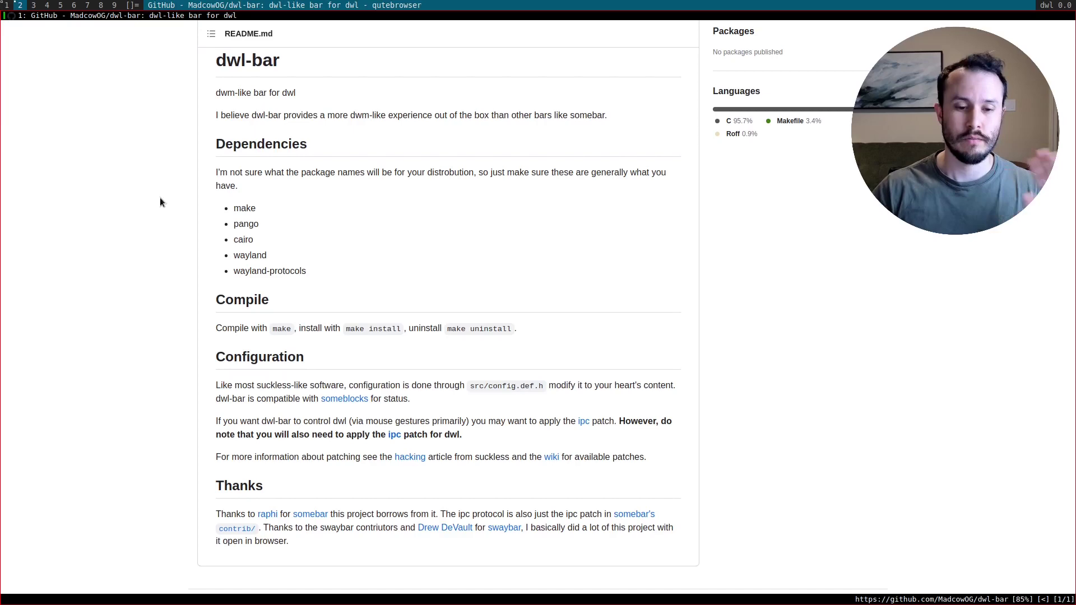
scroll(234, 349, "up", 5)
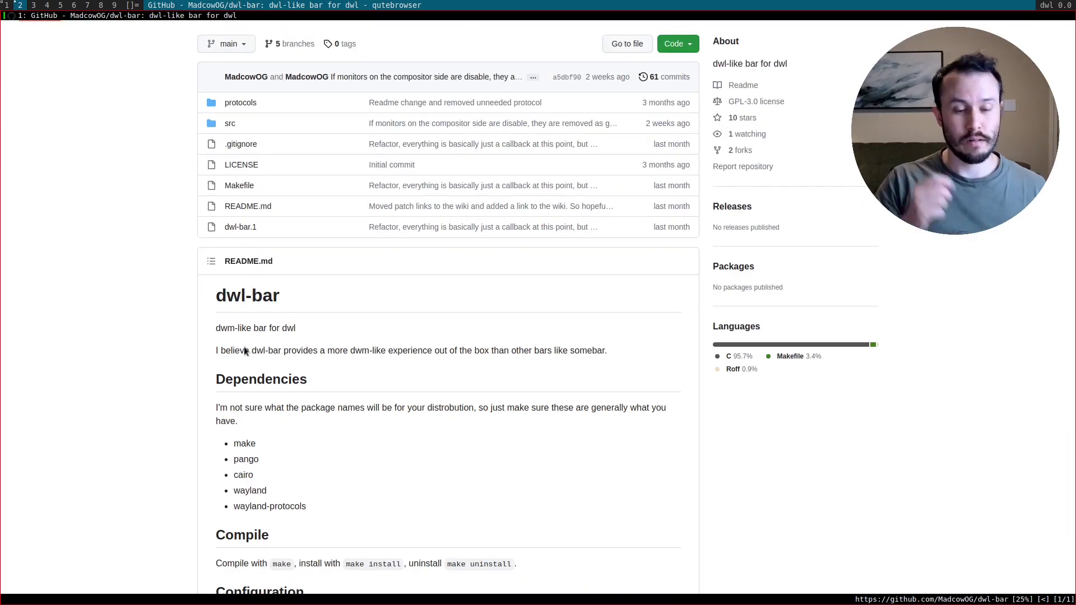
- Visit empty tags including tag 9, return to tag 1, and open a second terminal
left_click(37, 4)
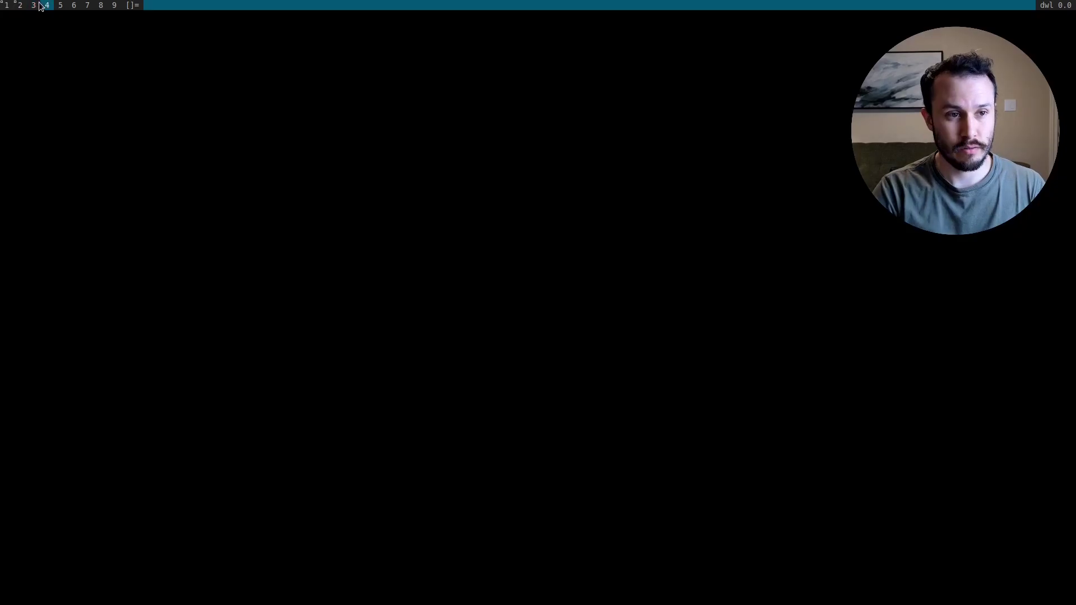
left_click(12, 7)
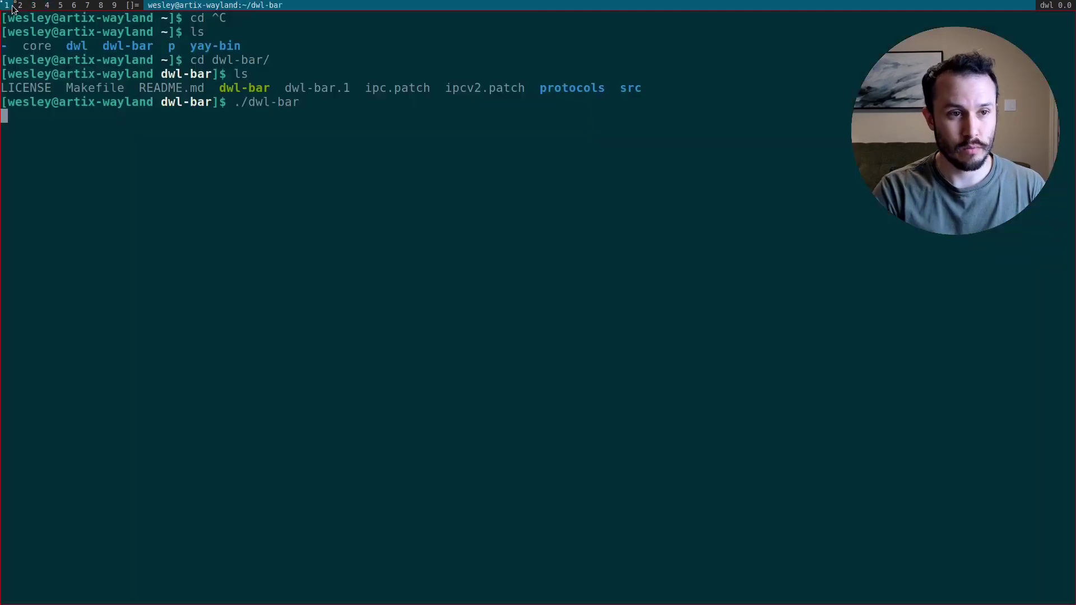
left_click(116, 7)
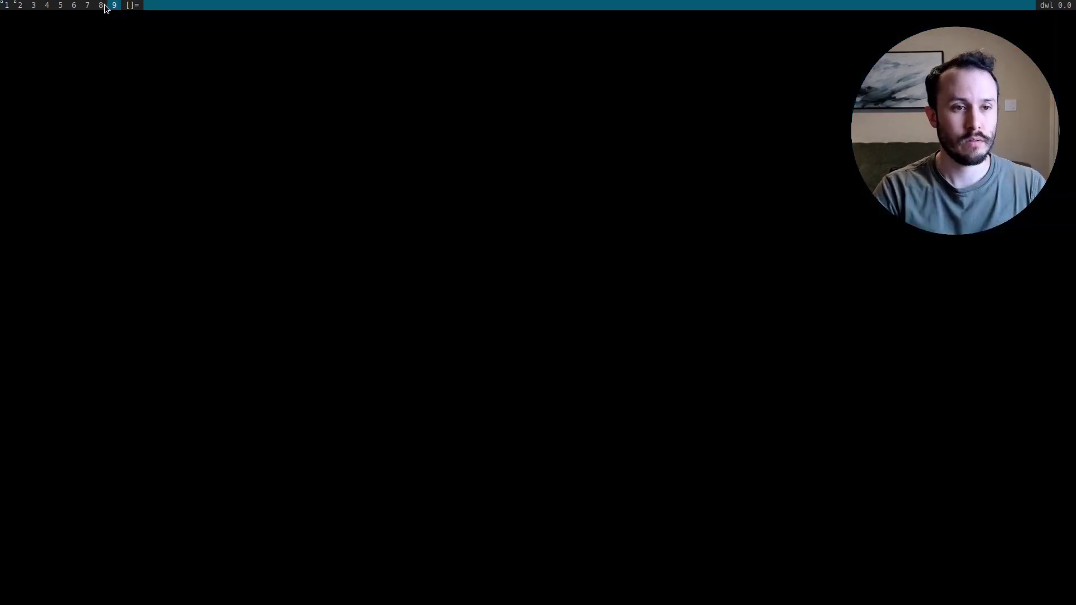
left_click(7, 6)
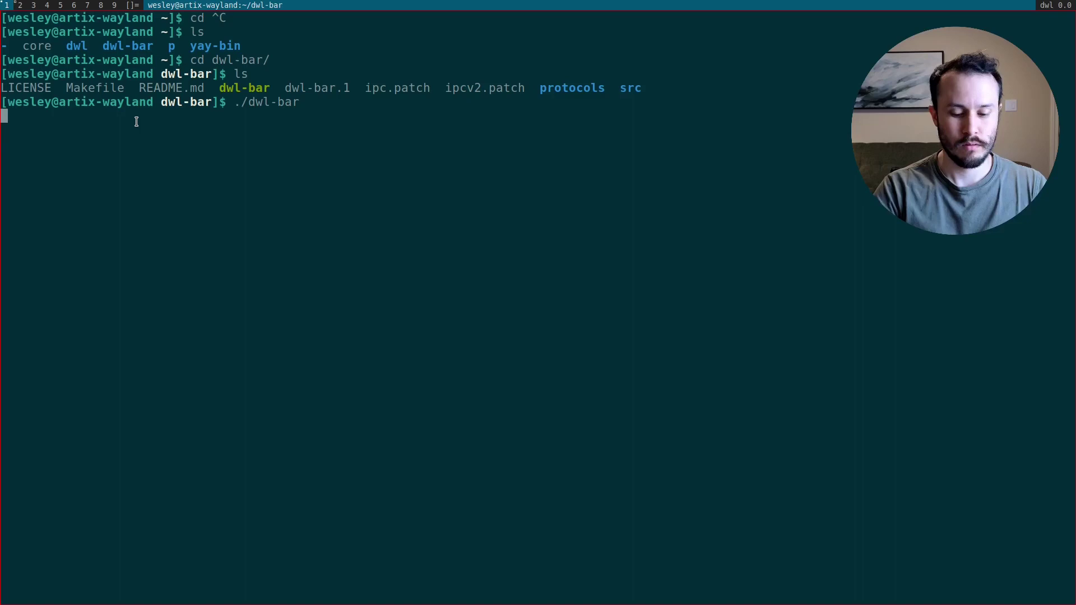
key("alt+shift+Return")
- List the files, then create startw in Vim with a #!/bin/sh shebang and a dwl line
type("ls")
key("Return")
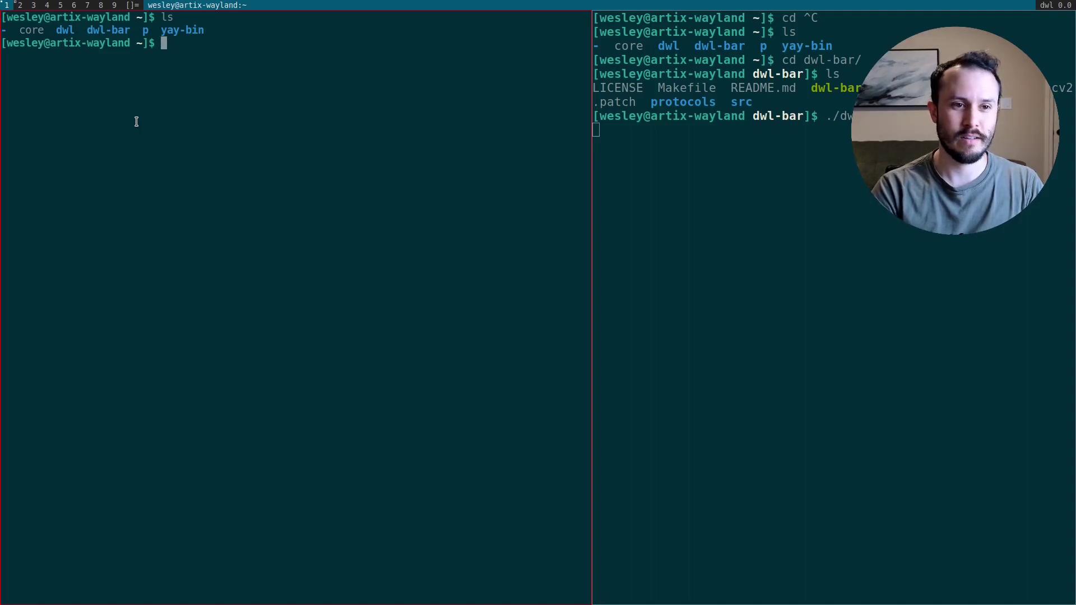
type("vim startw")
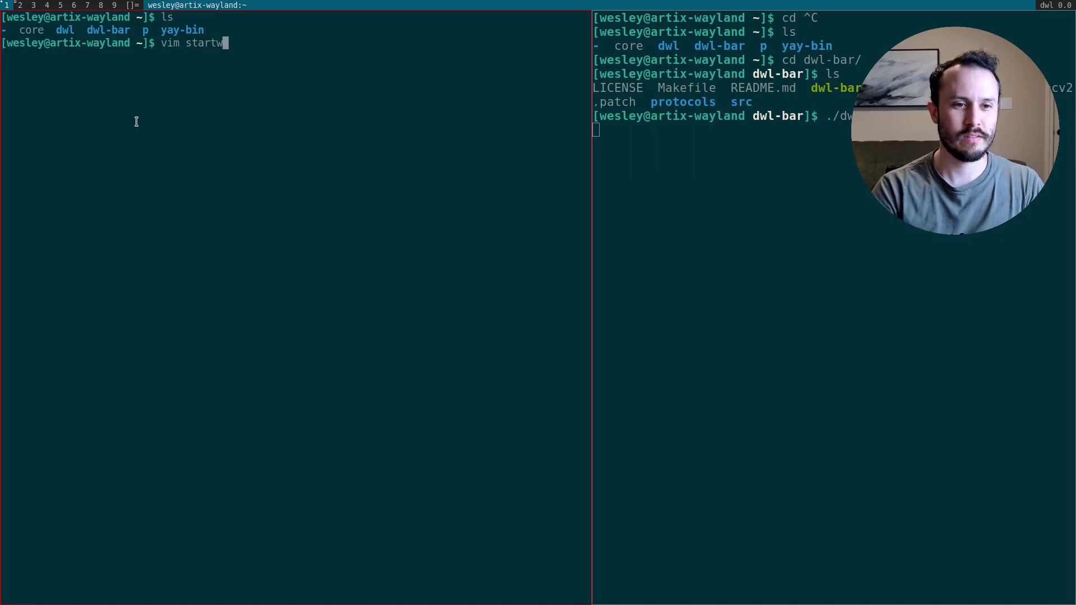
key("Return")
type("i#!/")
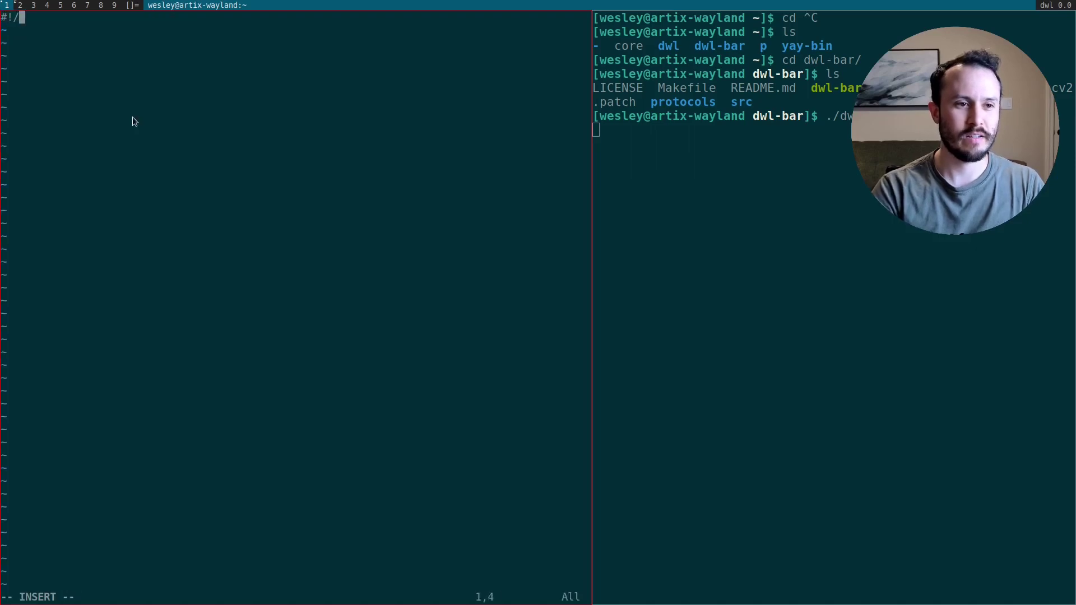
type("bin/sh")
key("Return")
key("Return")
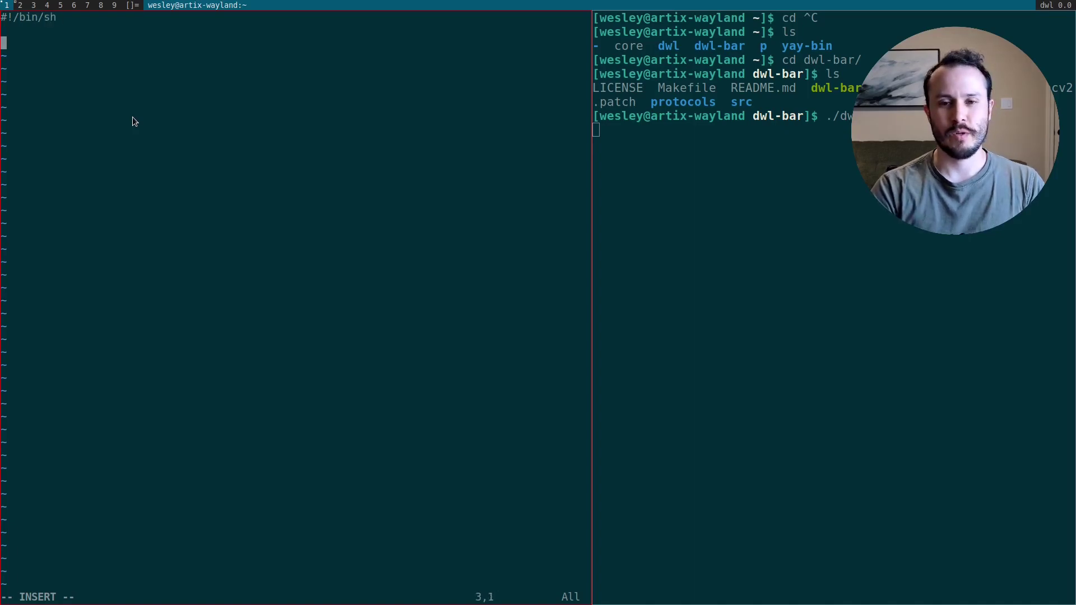
type("dwl-bar")
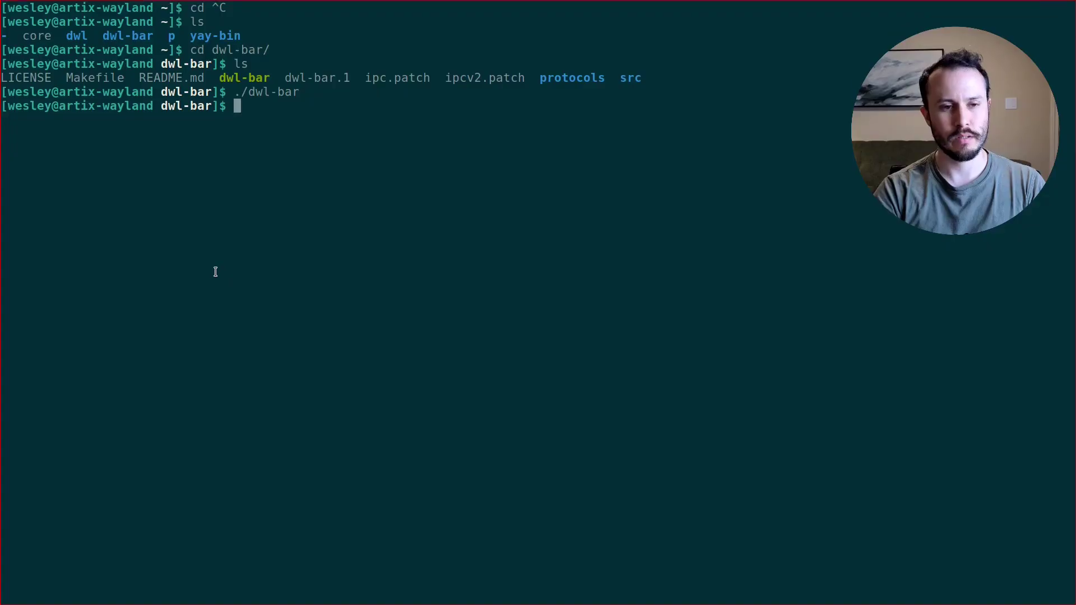
- Run sudo make install in the dwl-bar folder, resubmitting the password to finish
type("ls")
key("Return")
type("sudo make install")
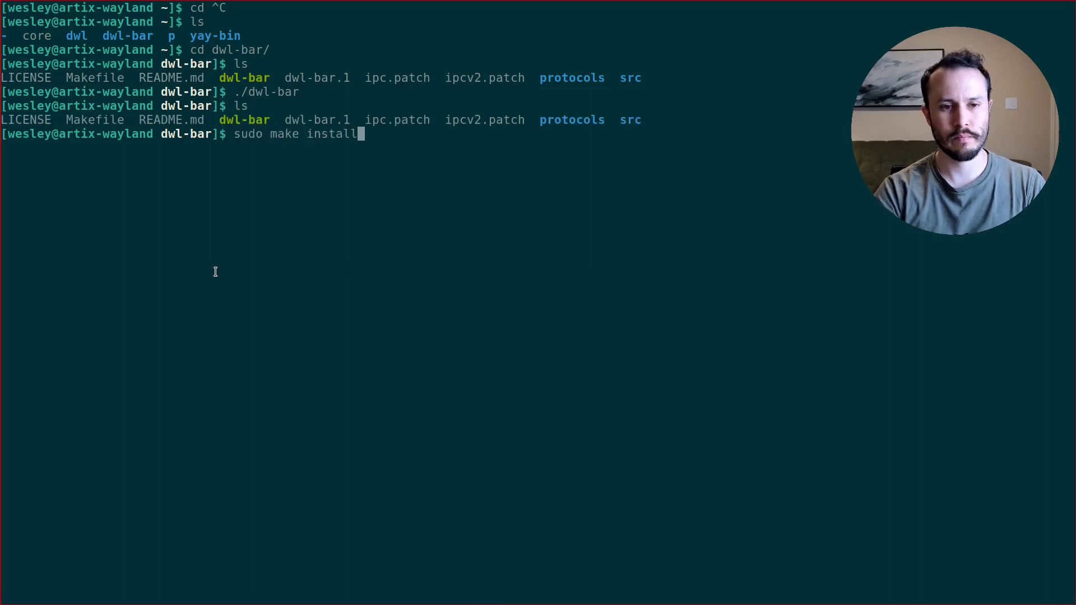
key("Return")
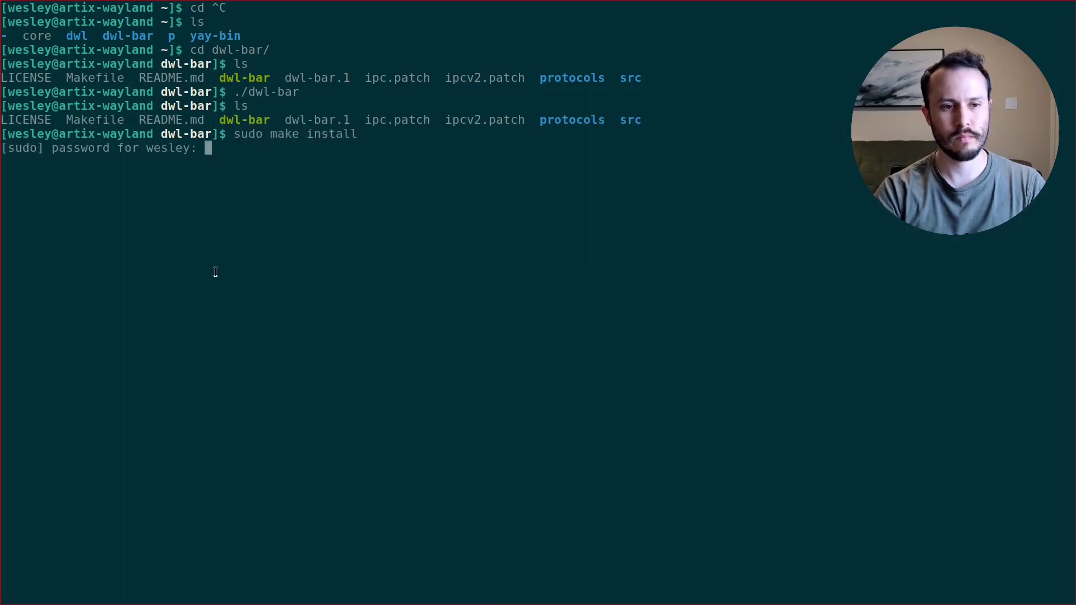
key("Return")
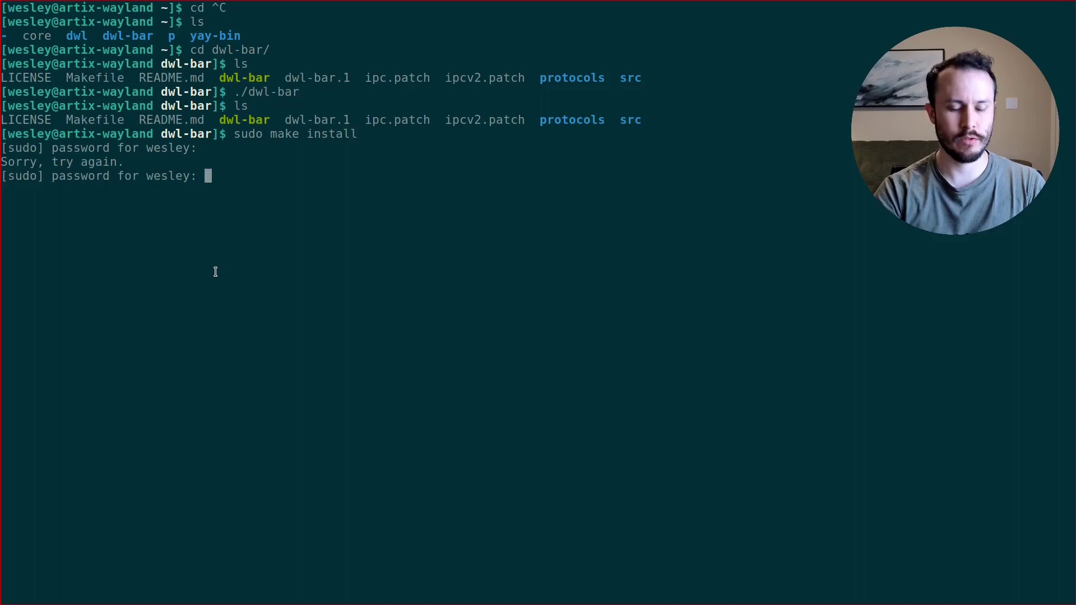
key("Return")
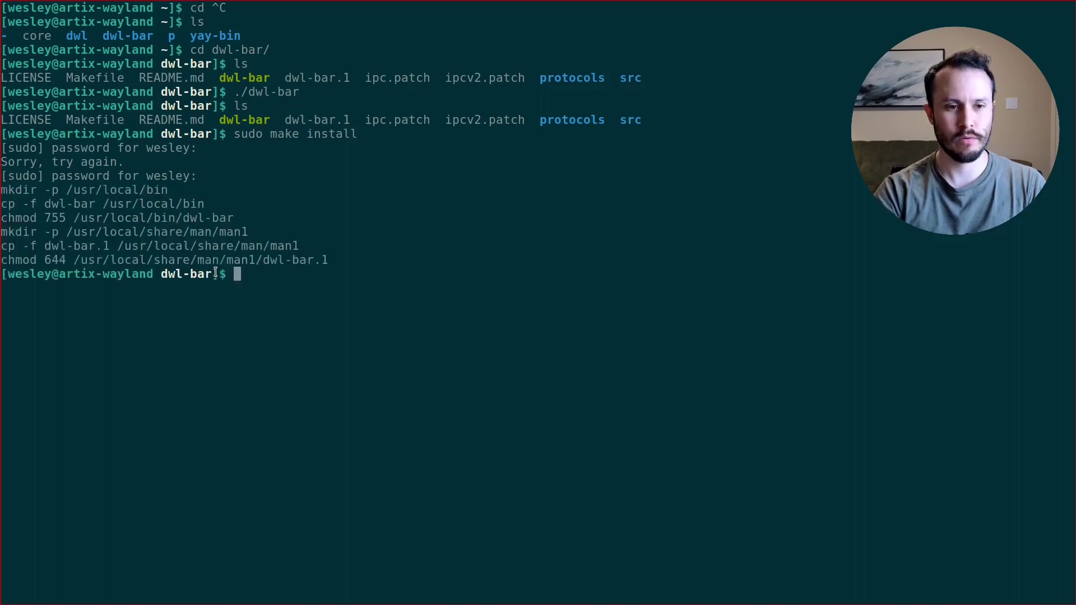
key("Return")
key("Return")
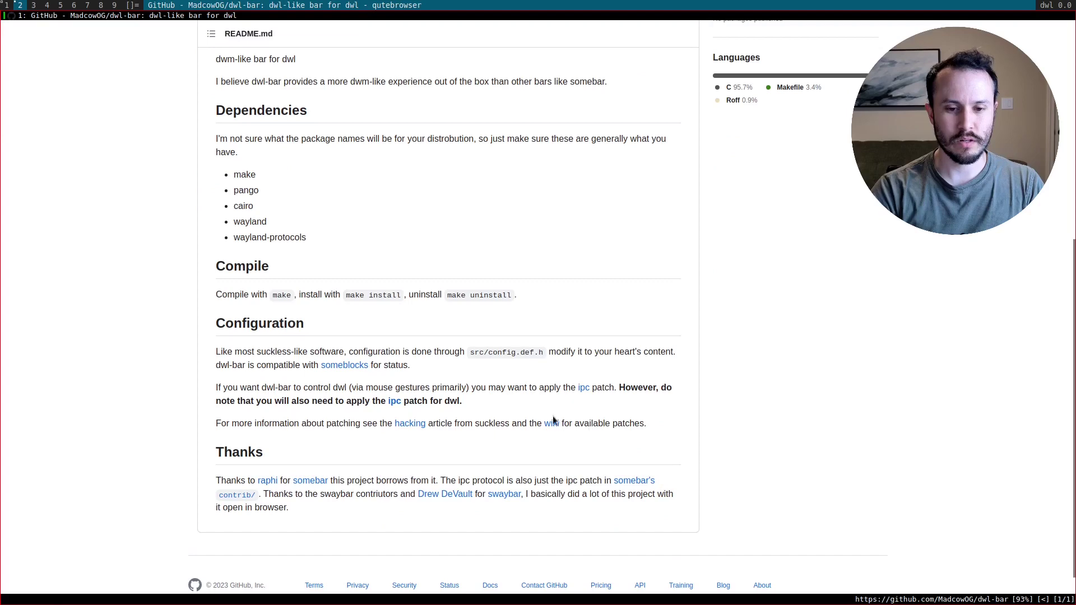
- Go back to the djpohly/dwl README and page down to the Status information dwl -s example
scroll(527, 419, "up", 3)
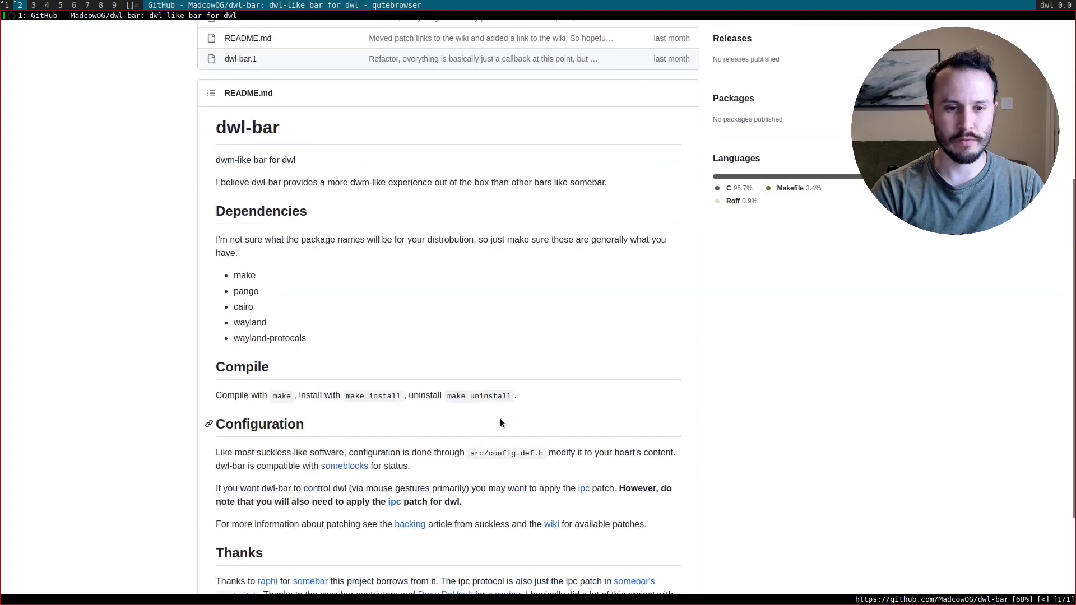
key("H")
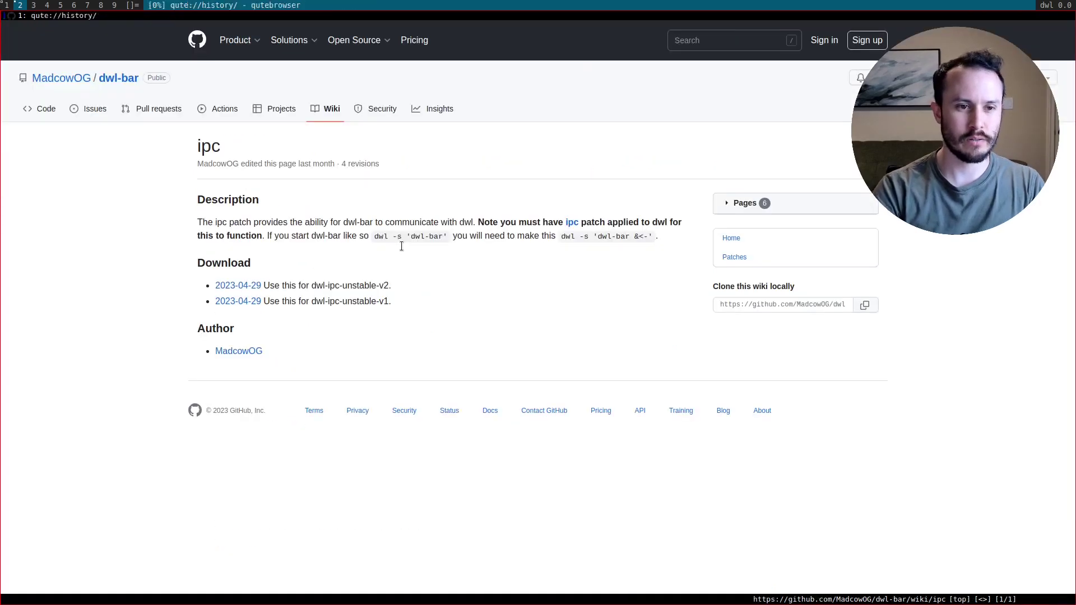
key("H")
key("H")
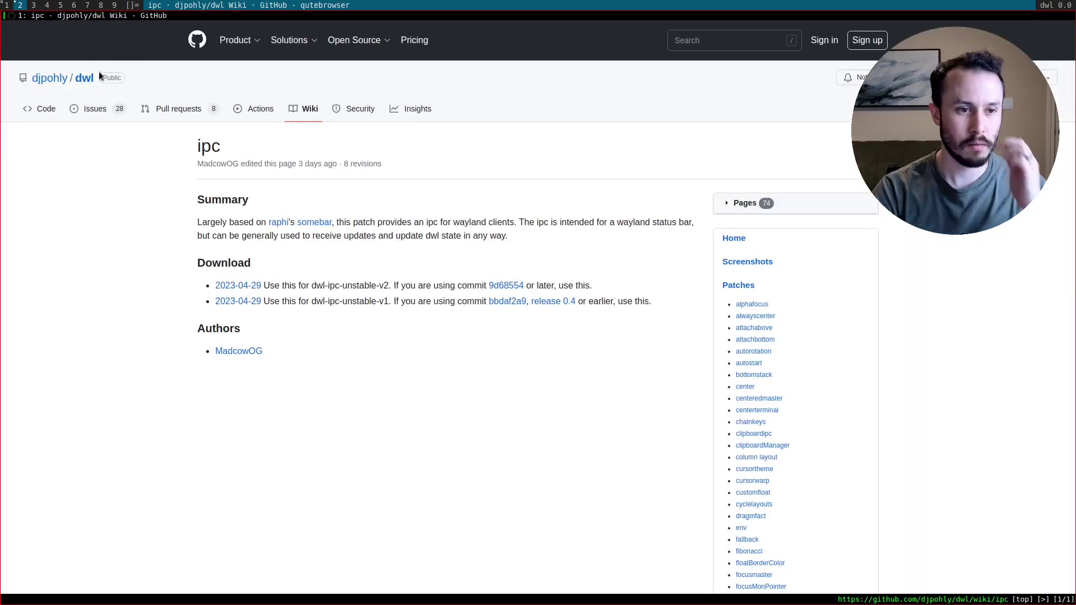
key("g")
key("u")
key("g")
key("u")
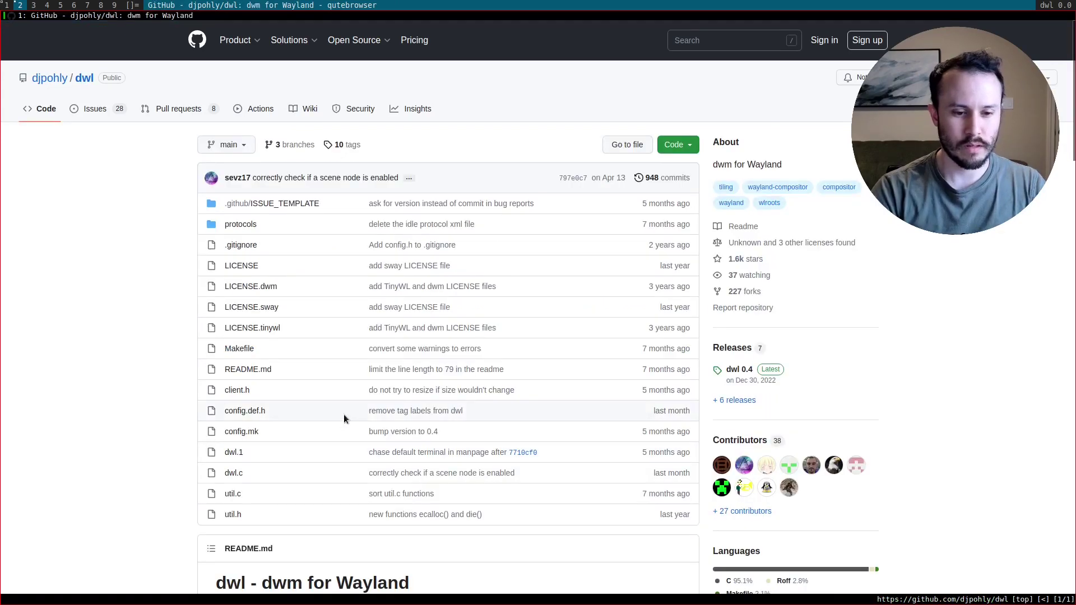
scroll(274, 430, "down", 7)
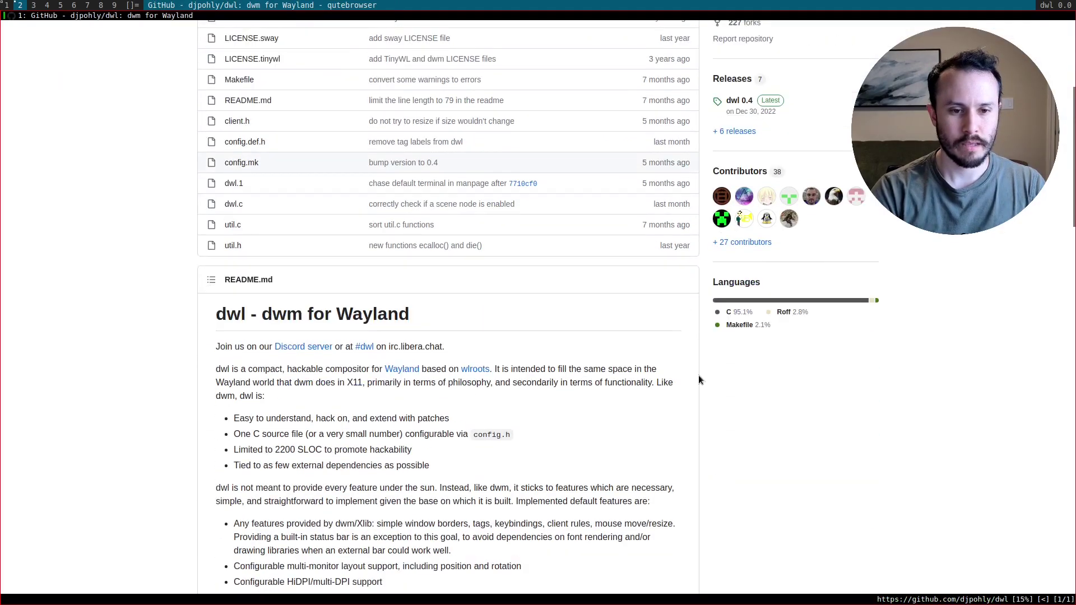
key("Page_Down")
key("Page_Down")
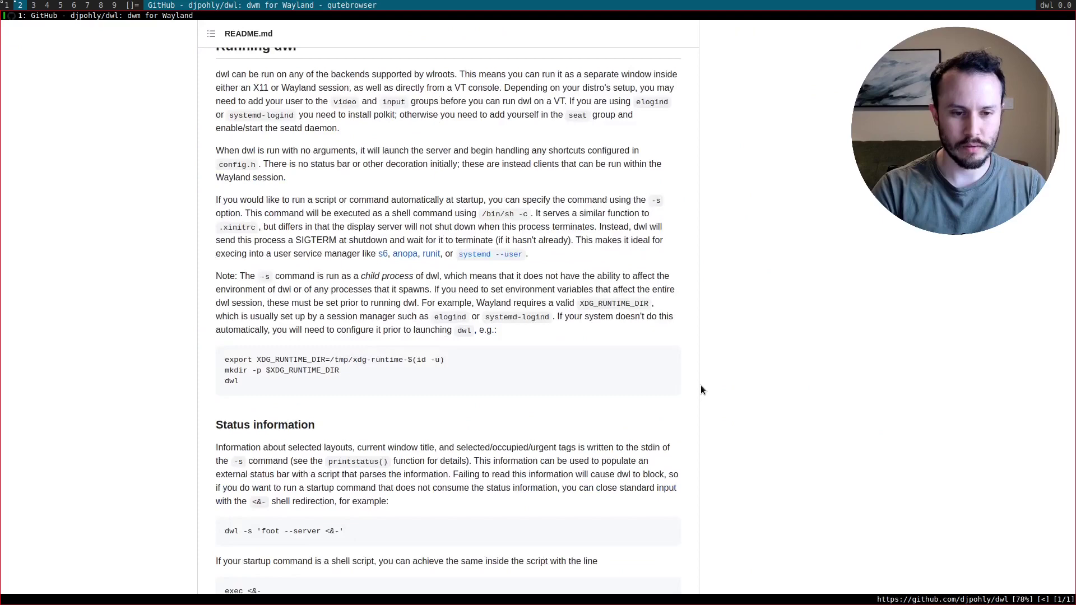
key("Page_Up")
key("Page_Down")
key("Page_Down")
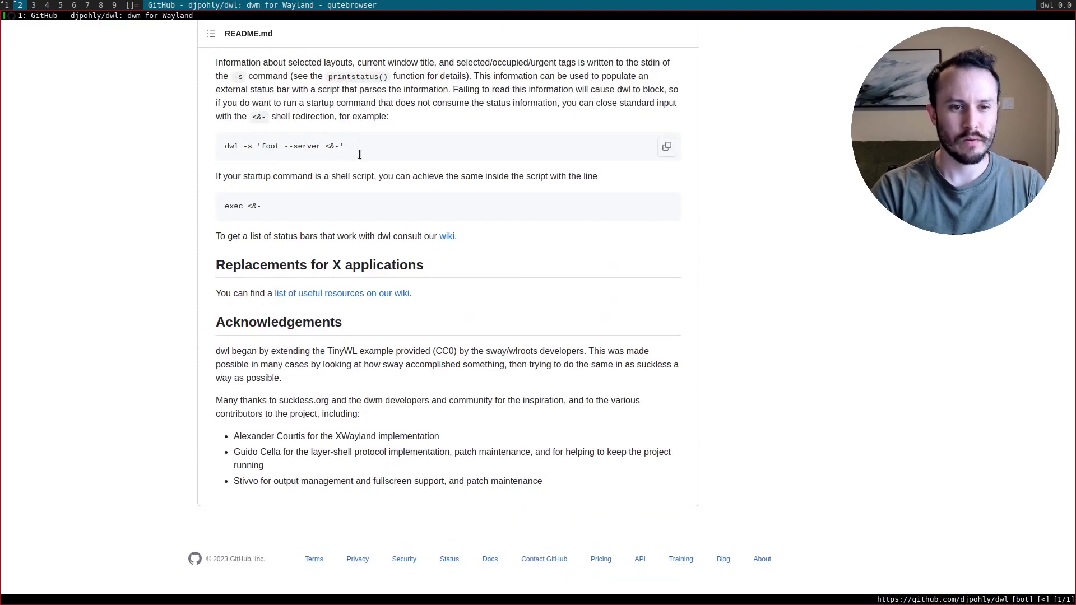
- Copy the foot server example command and show the README beside vim on tag 1
left_click(667, 147)
key("super+1")
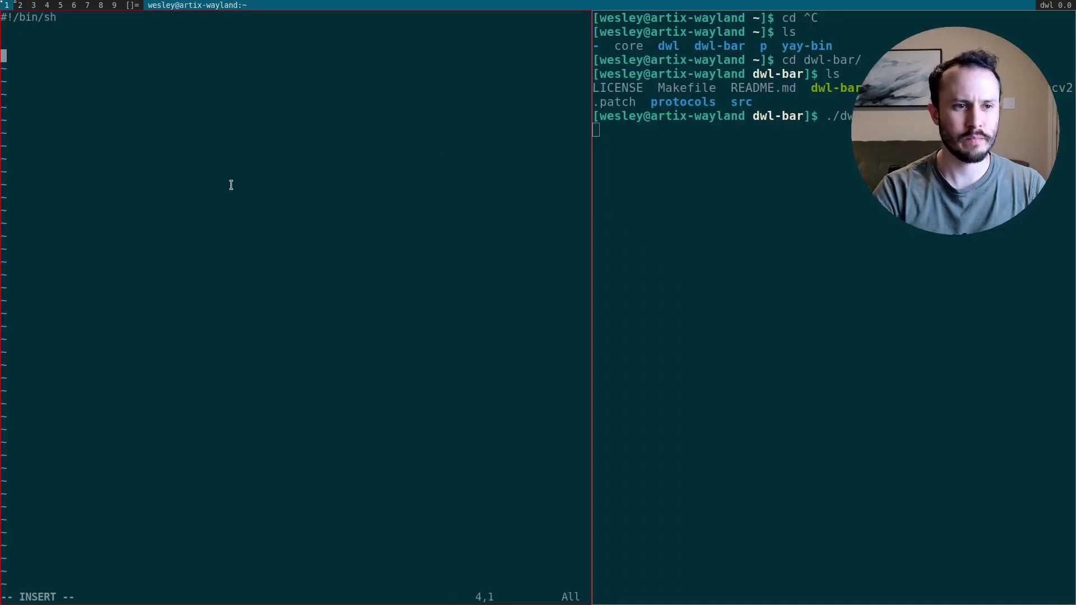
key("super+ctrl+2")
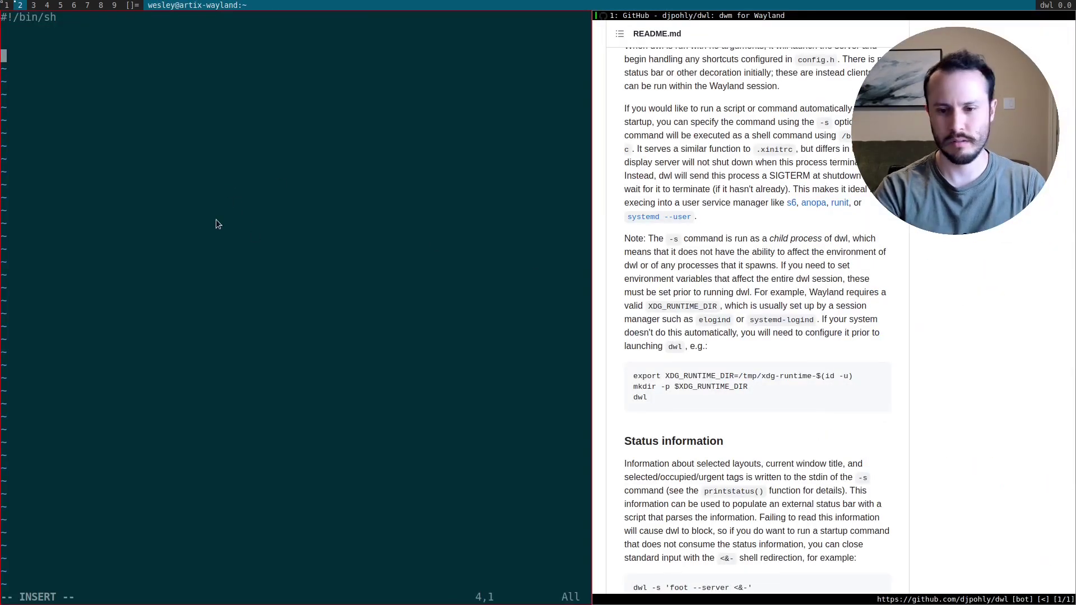
scroll(739, 249, "down", 3)
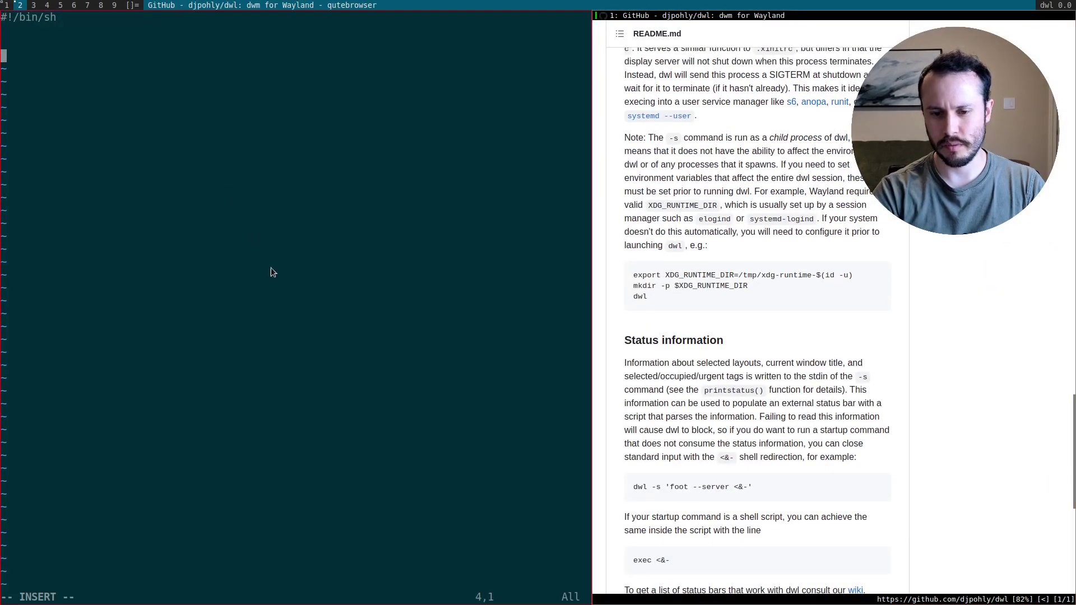
- Add an 'exec dwl-bar &' line above the dwl line and turn on syntax highlighting
type("dwl -s ")
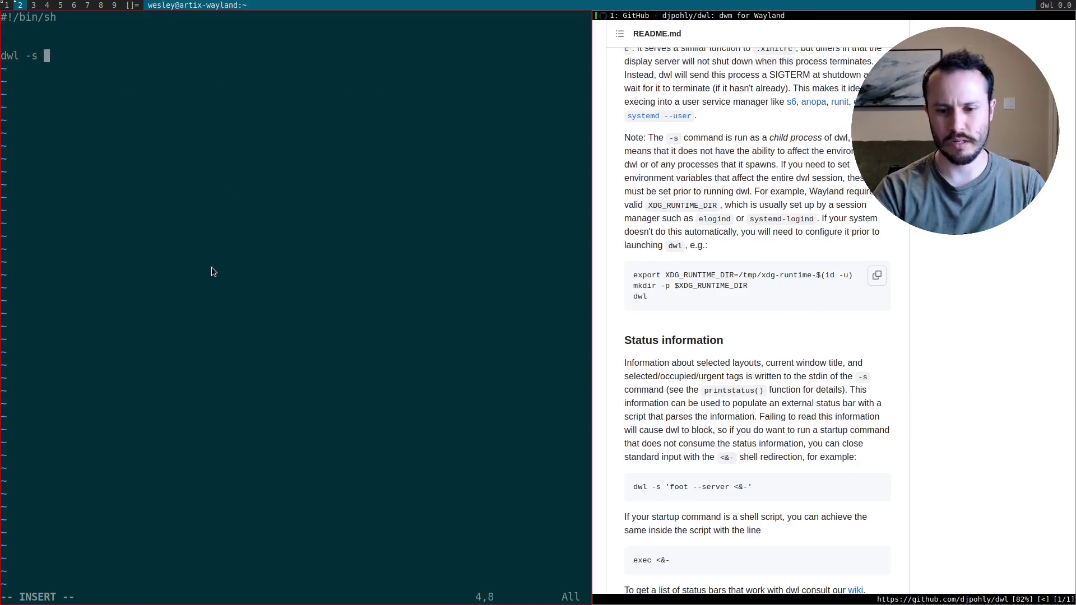
type("'dwl-bar")
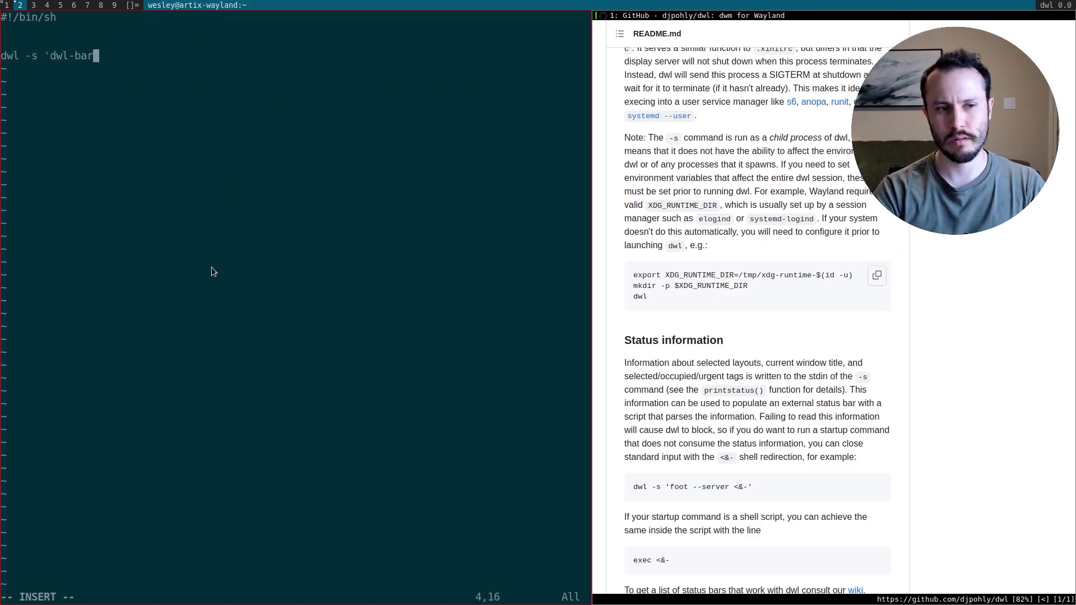
key("Escape")
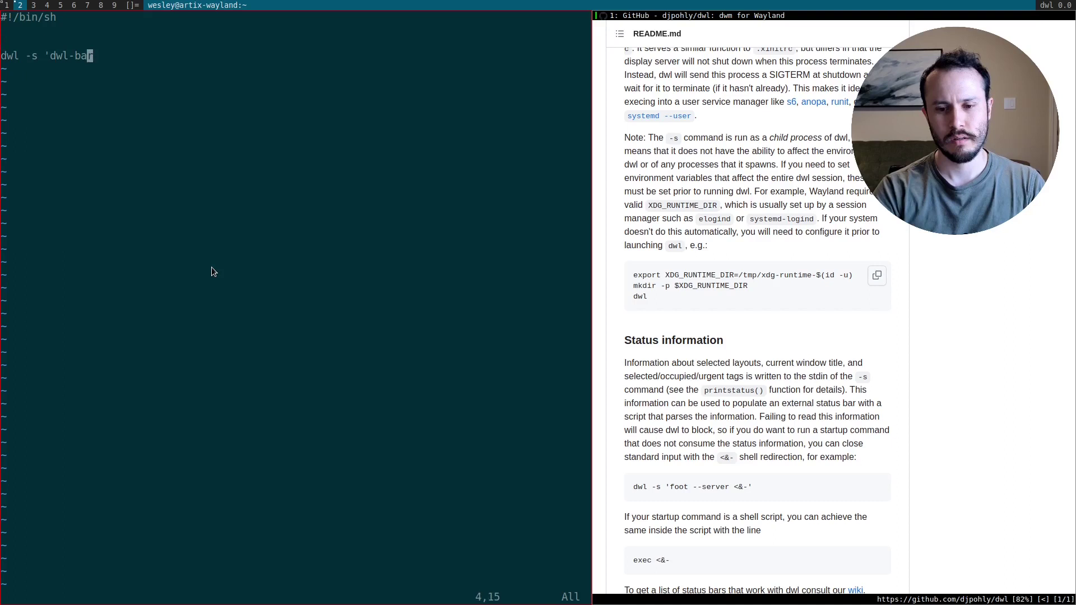
type("ko")
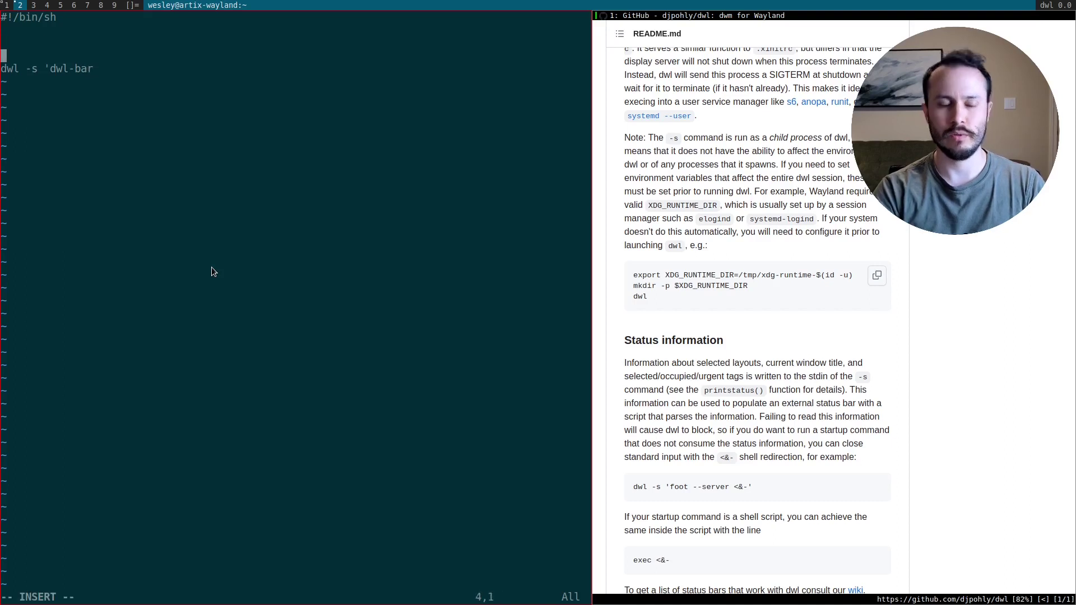
type("dwl-bar &")
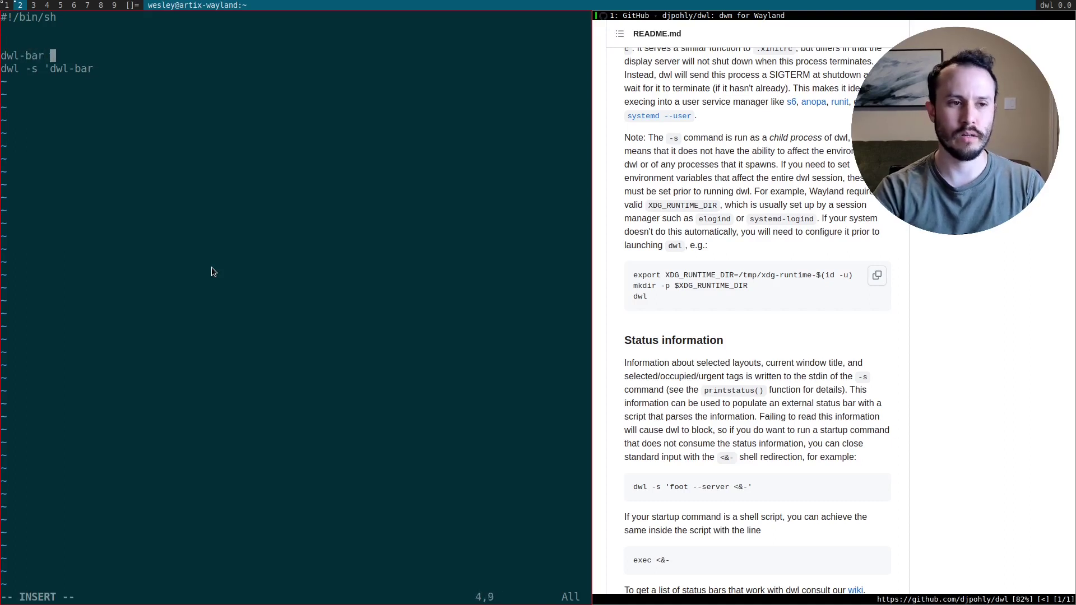
key("Escape")
type("0iexec")
key("Escape")
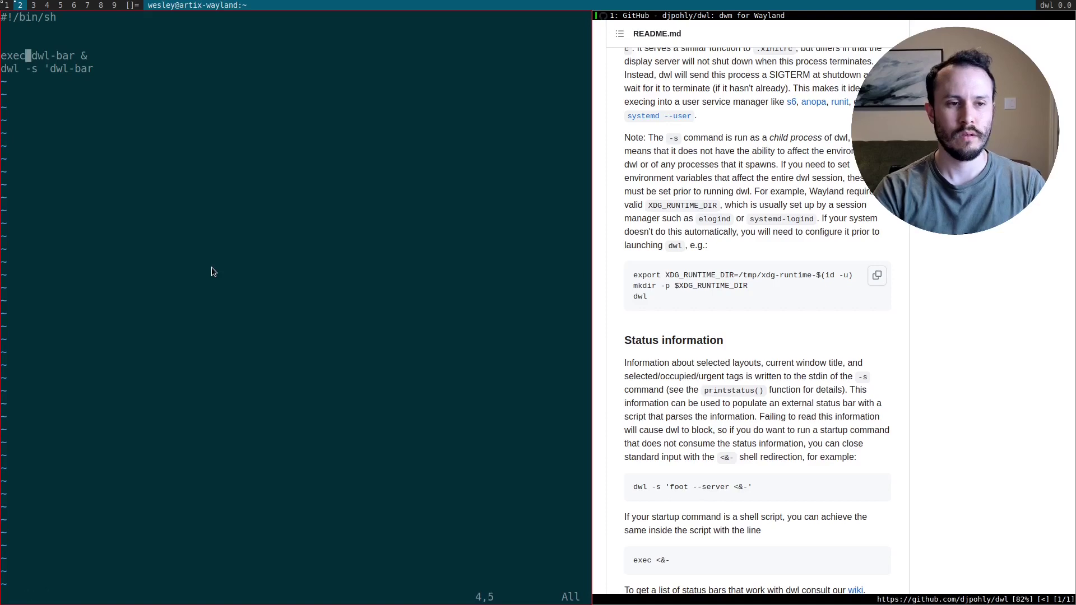
type("0:syntax on")
key("Return")
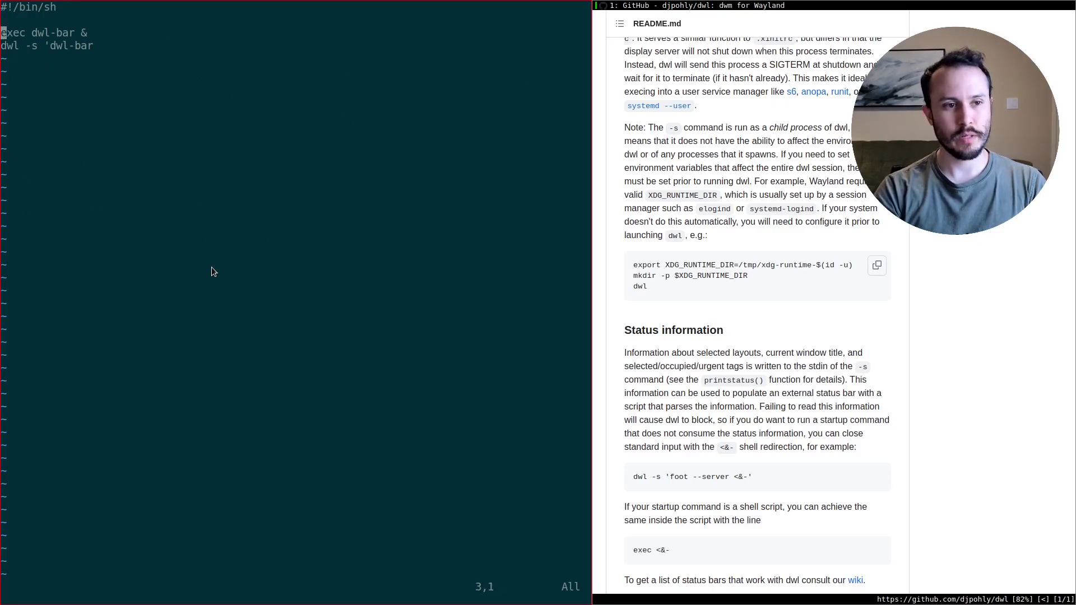
- Change the dwl line to dwl -s 'foot --server <&-' and save startw with :wq
key("j")
key("A")
key("BackSpace")
key("BackSpace")
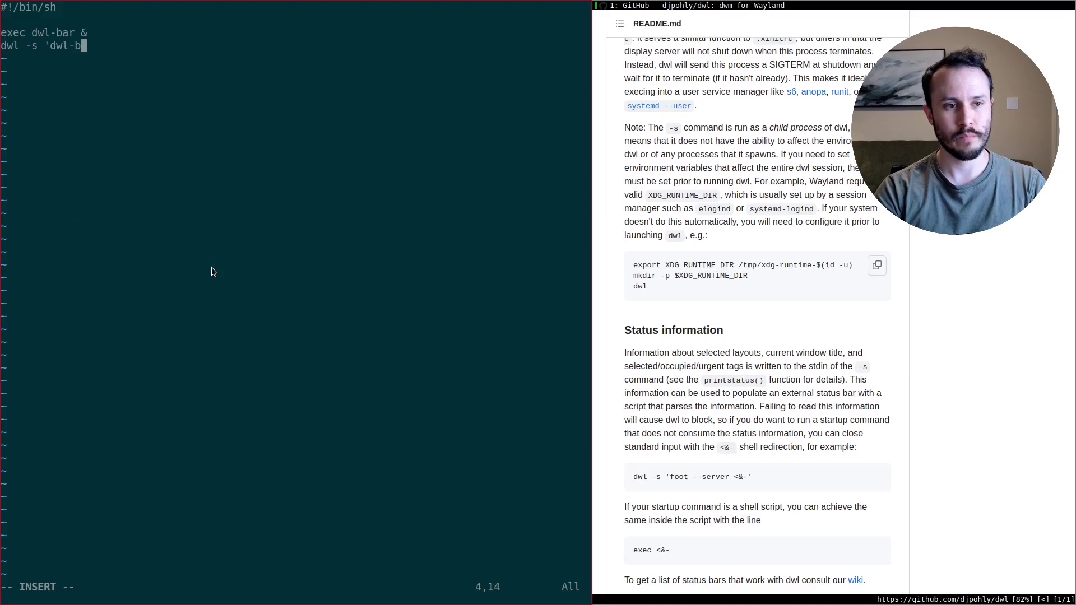
key("BackSpace")
key("BackSpace")
key("BackSpace")
key("BackSpace")
key("BackSpace")
key("BackSpace")
key("BackSpace")
key("BackSpace")
key("BackSpace")
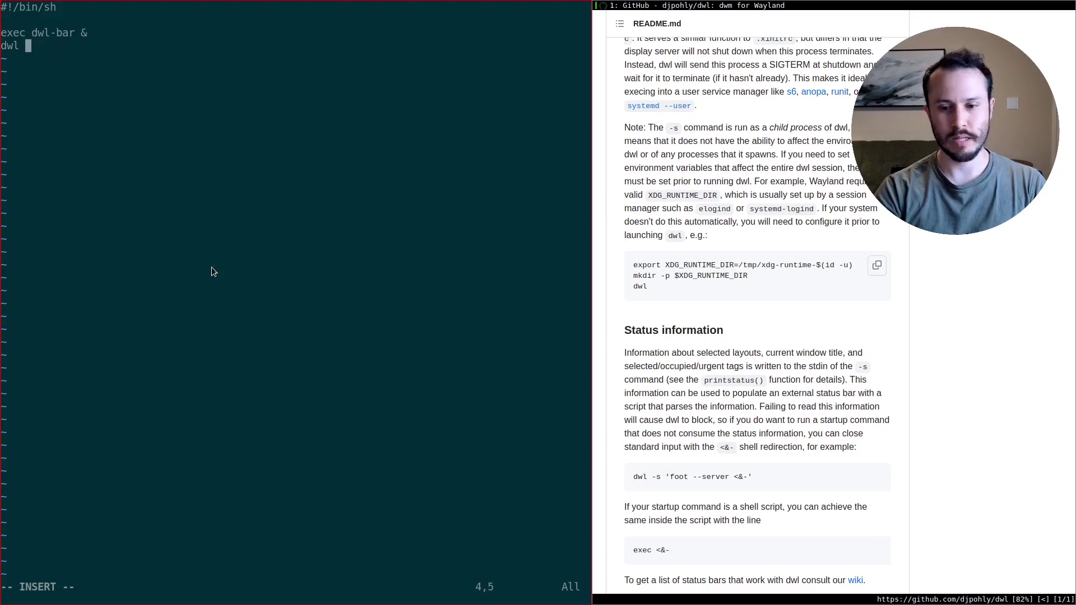
key("BackSpace")
type("-s '")
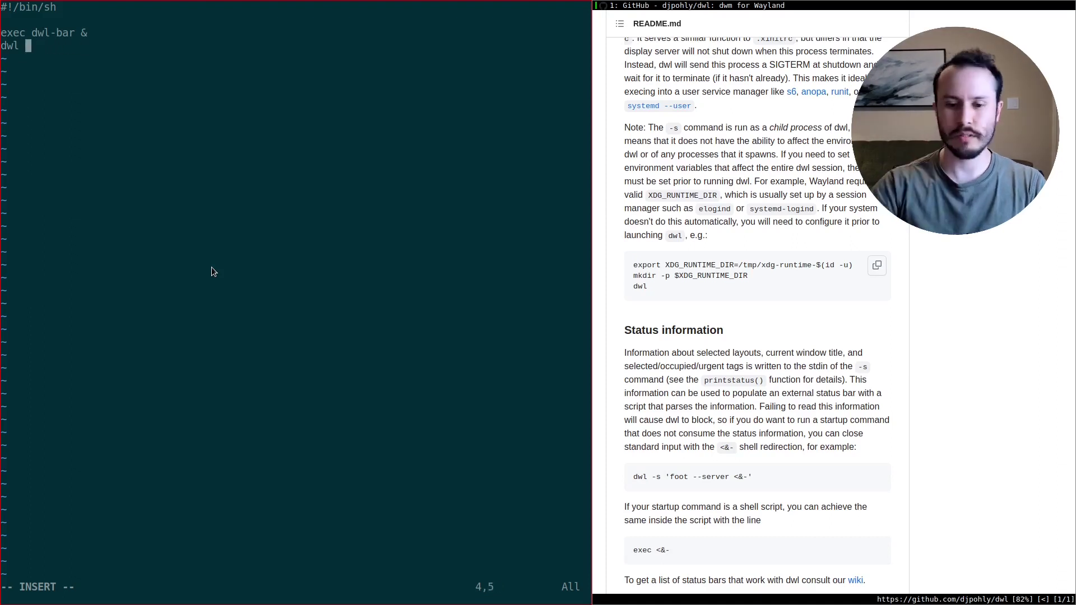
type("foot")
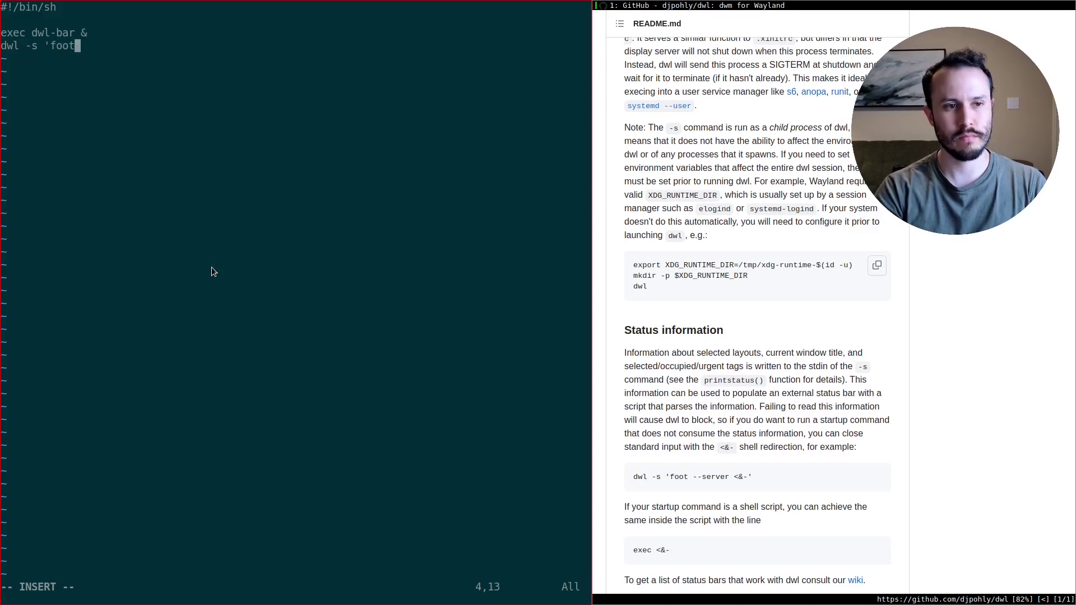
type(" --serve")
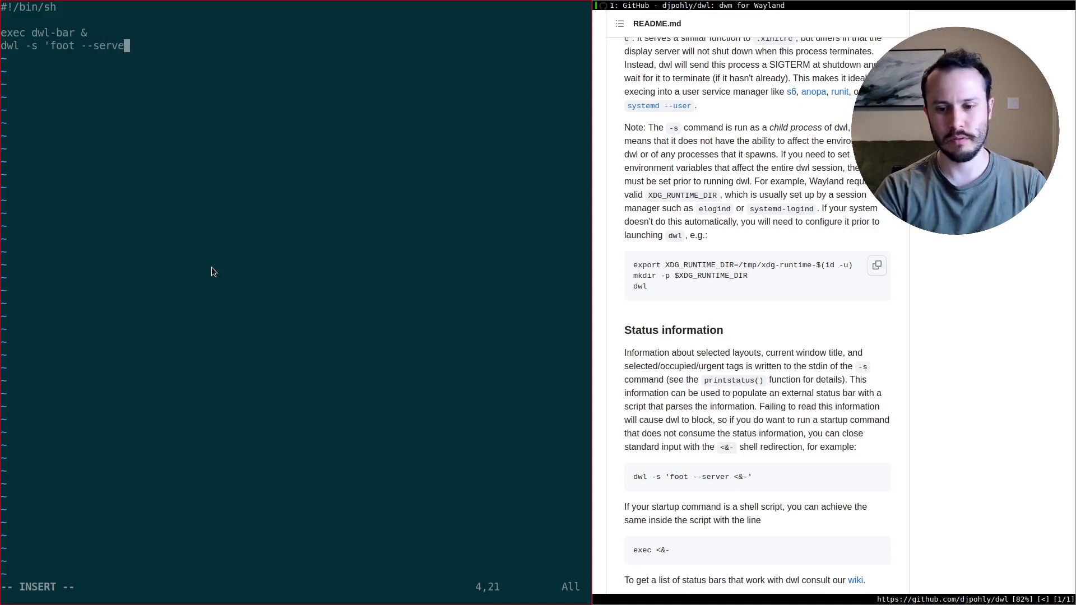
type("r <&-'")
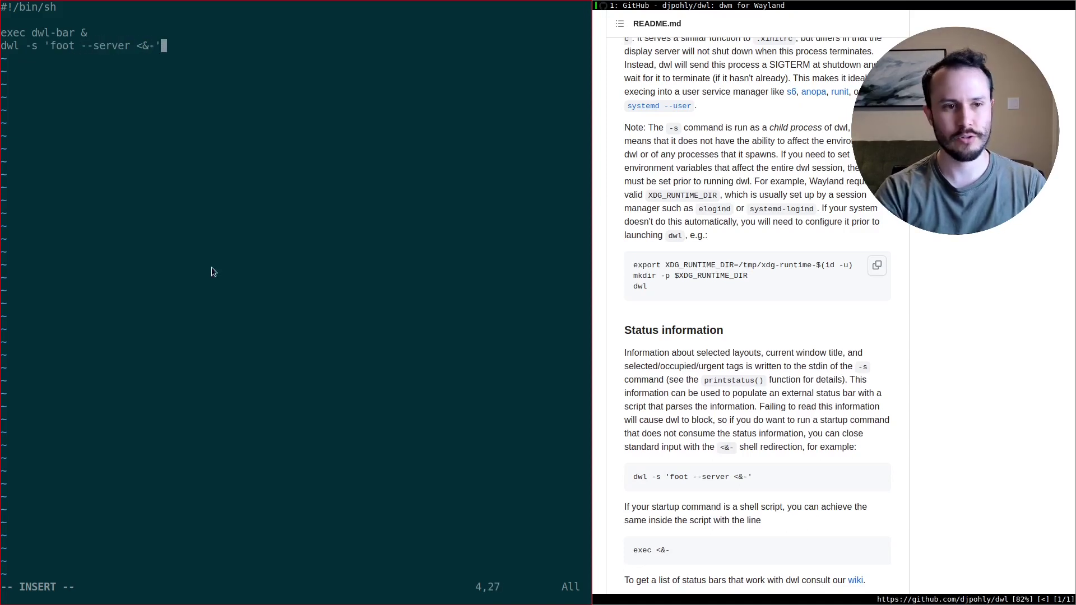
key("Escape")
type("k:wq")
key("Return")
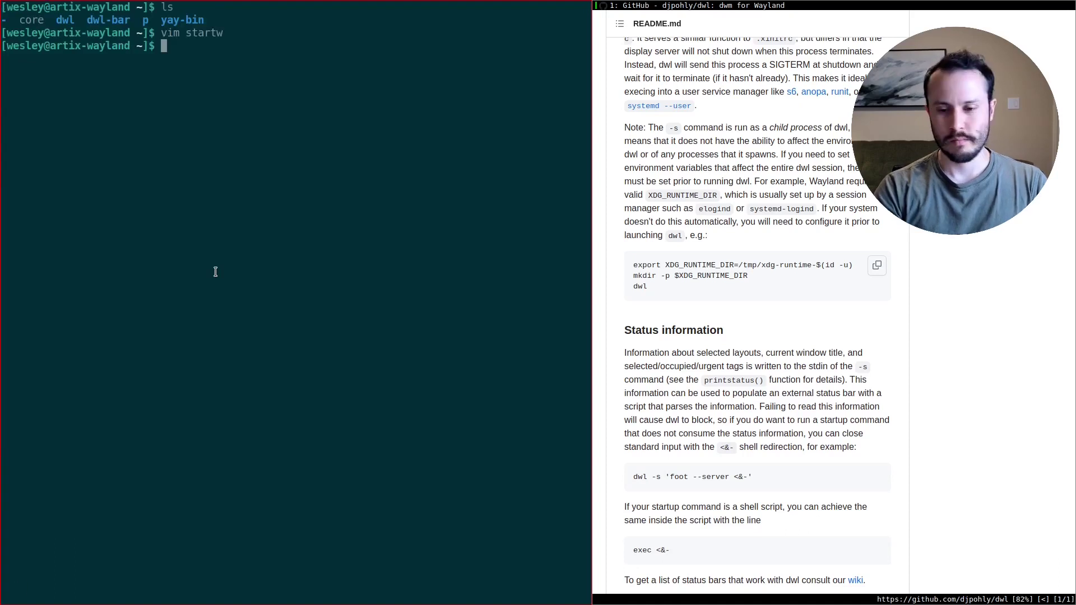
- Confirm startw exists, then move it into /usr/local/bin/ with sudo mv
type("ls")
key("Return")
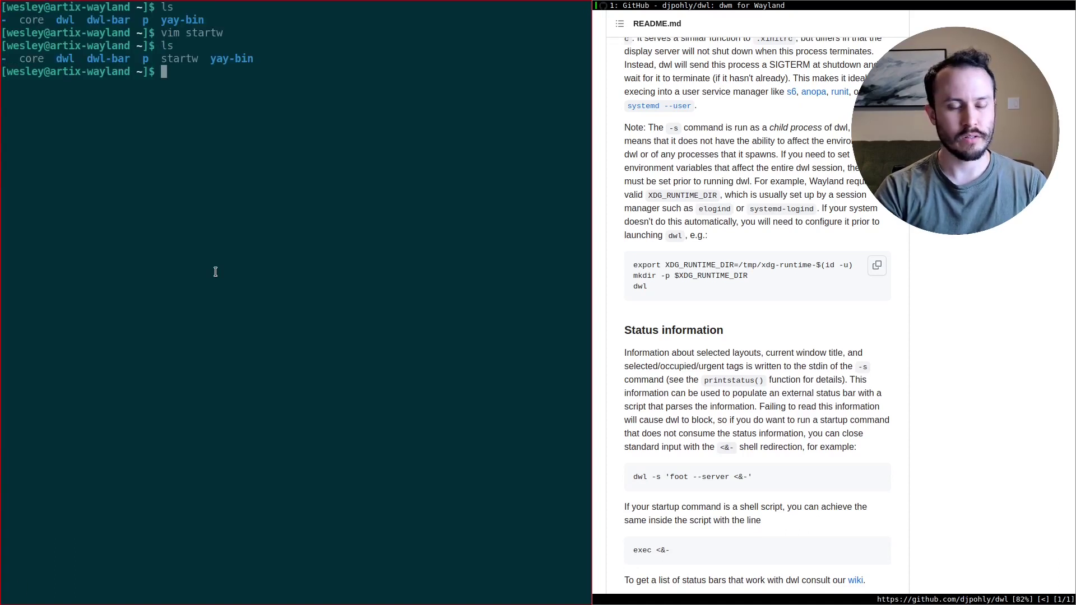
type("mv star")
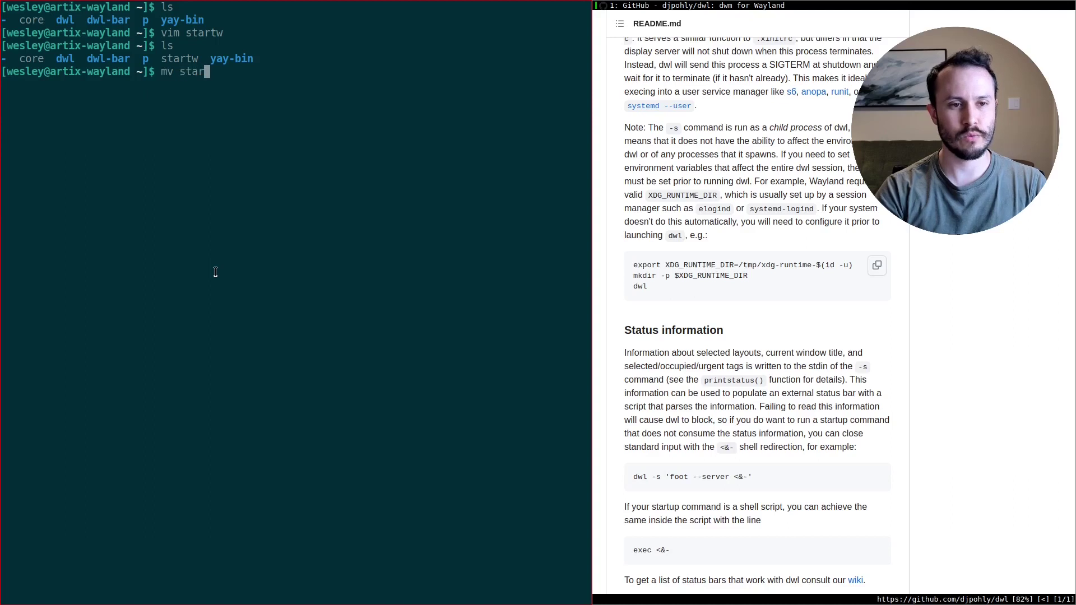
key("ctrl+c")
type("sudo mv startw ")
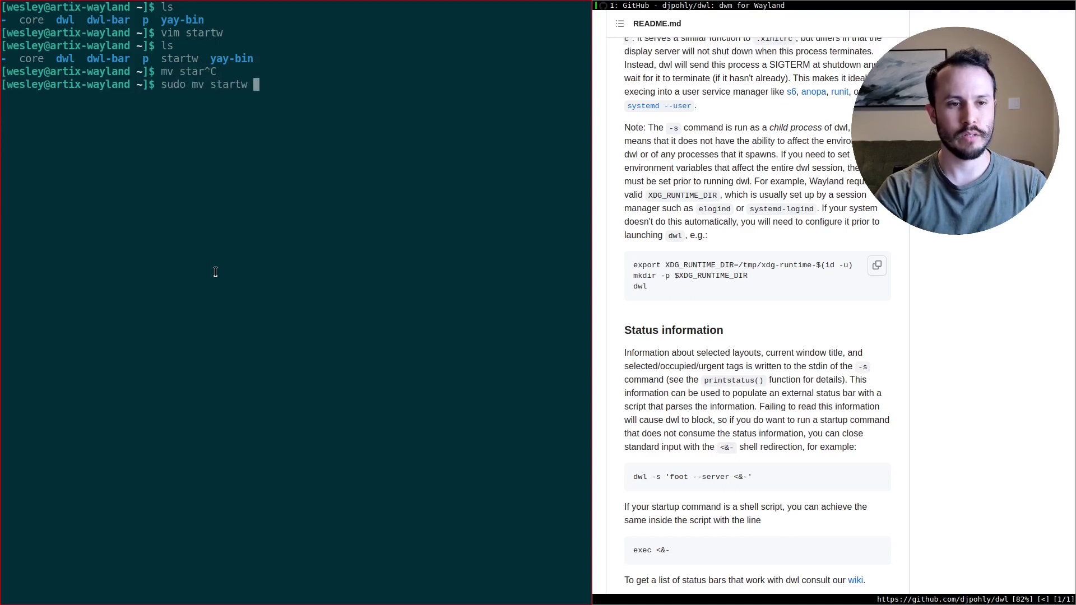
type("/usr/local/bin")
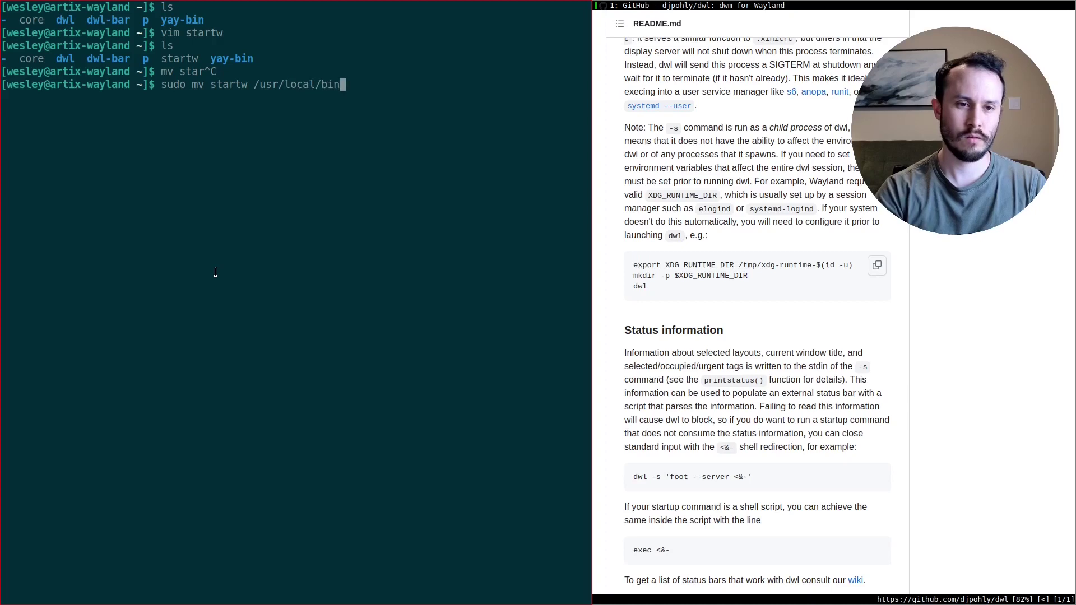
type("/")
key("Return")
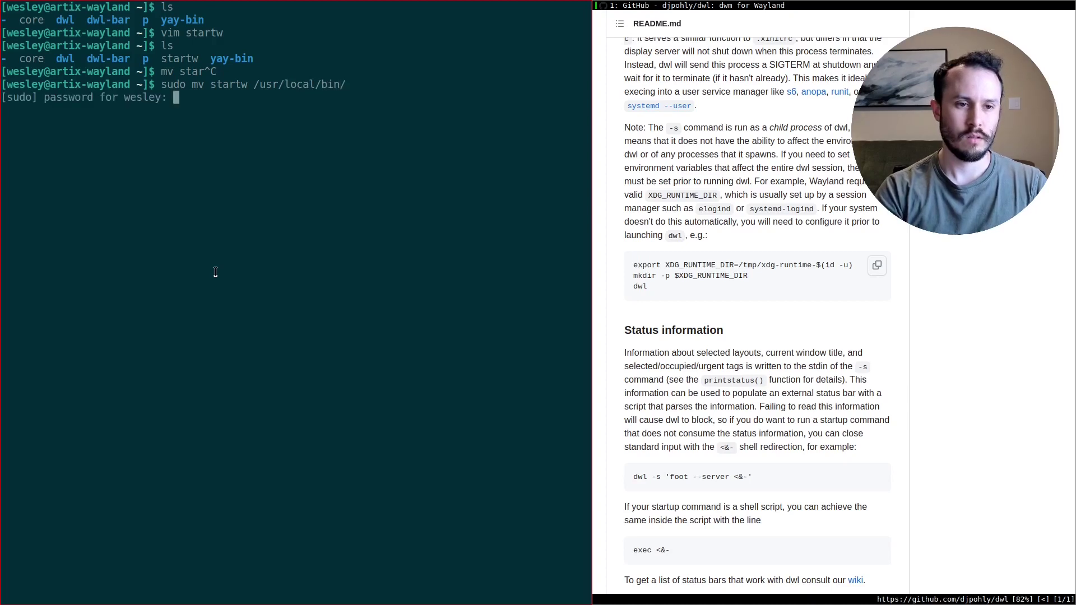
key("Return")
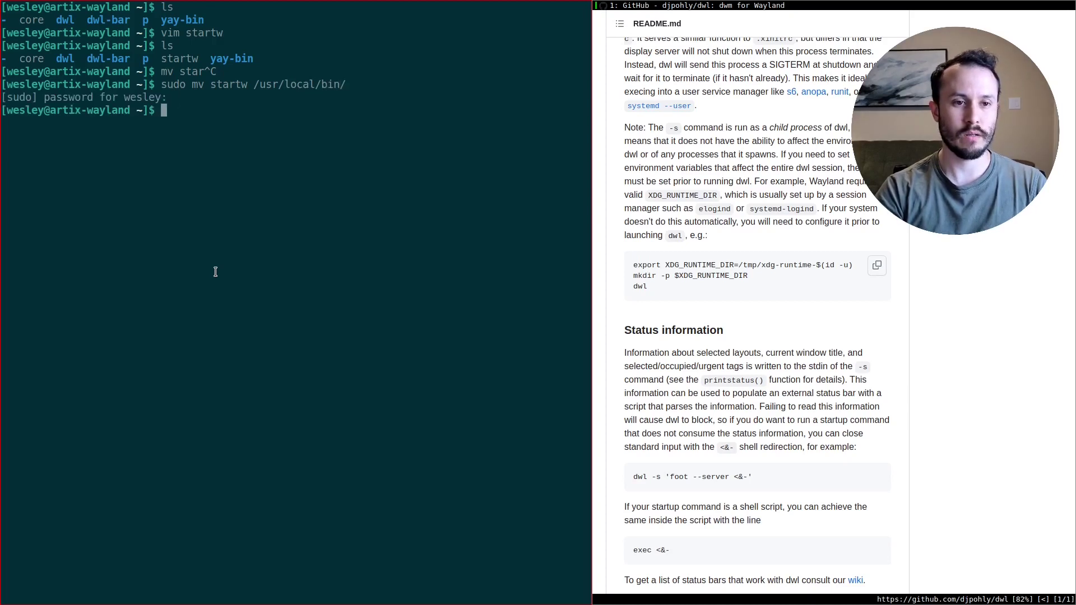
- Make /usr/local/bin/startw executable with sudo chmod +x
type("sudo chmo")
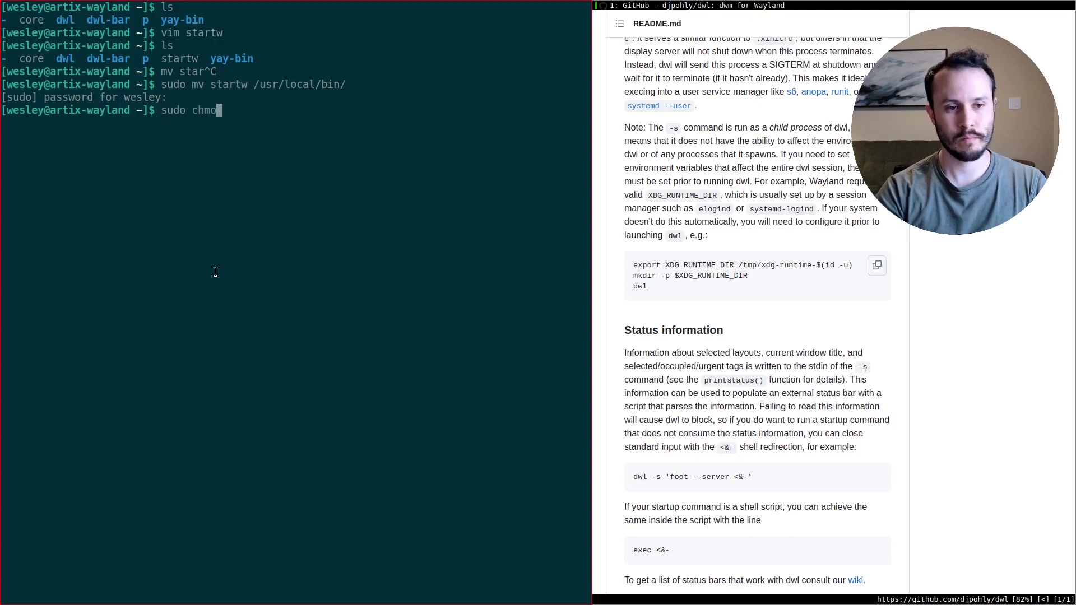
type("d +x /usr/local/bin/startx")
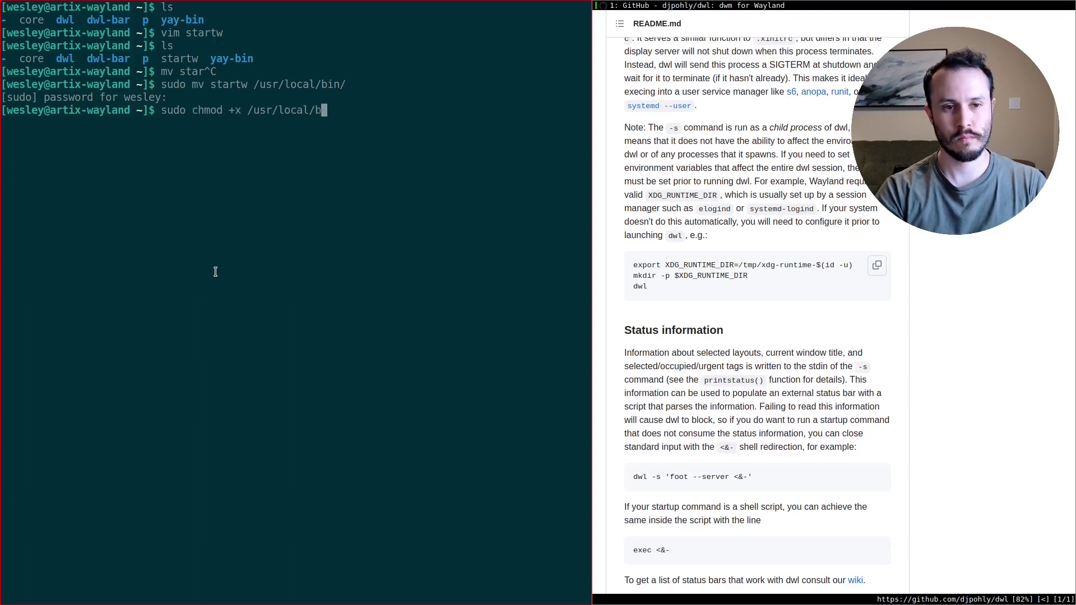
key("BackSpace")
type("w")
key("Return")
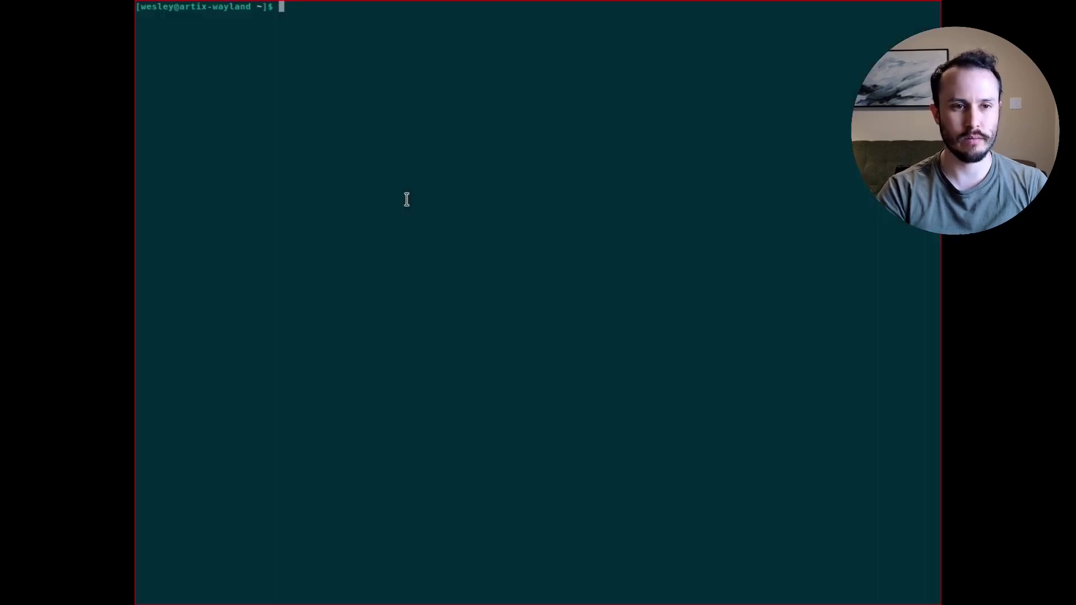
- Enlarge the terminal font and launch wdisplays from the launcher
key("ctrl+plus")
key("ctrl+plus")
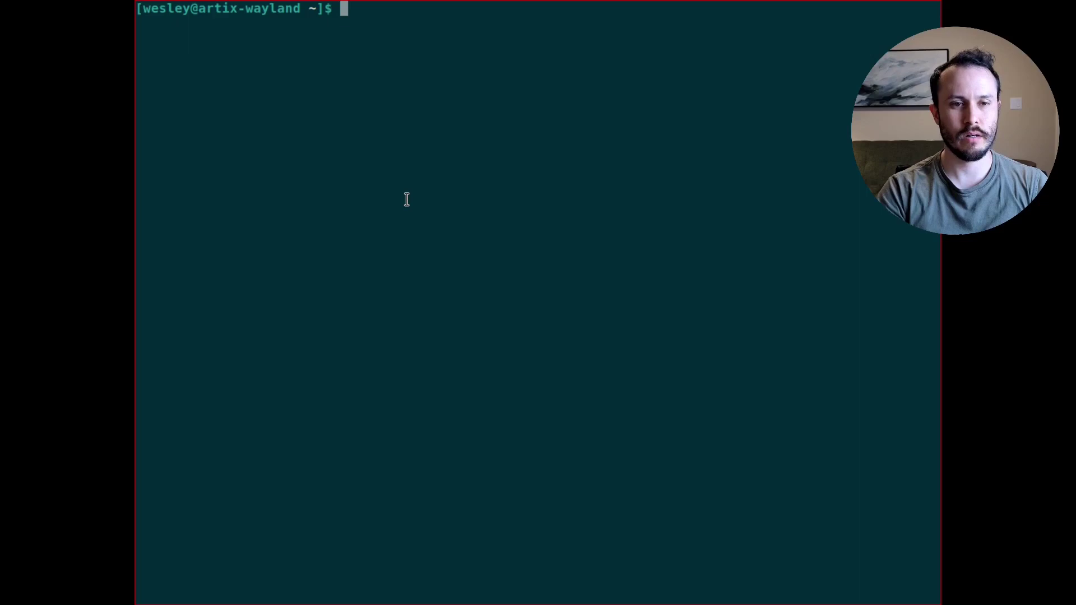
key("alt+p")
type("wdis")
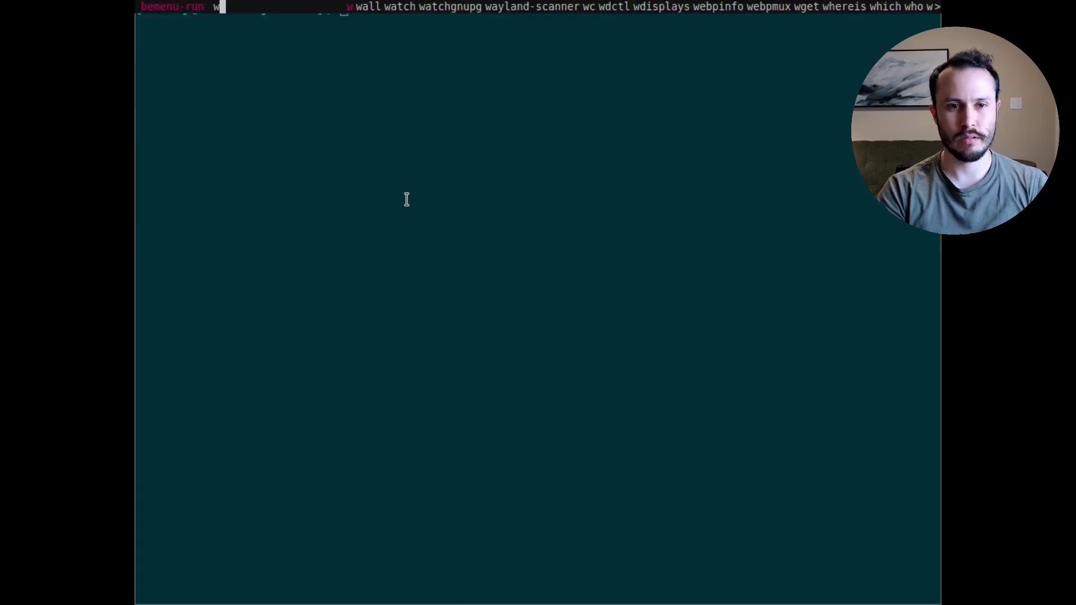
key("Return")
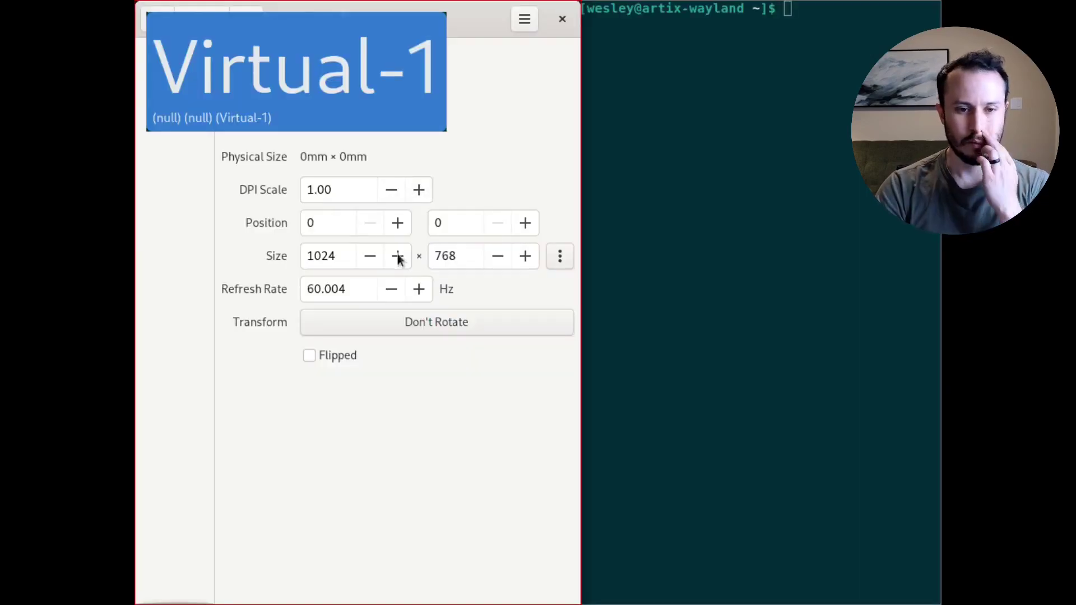
- Set Virtual-1's size to 1920 × 1080, apply it, and close wdisplays
double_click(340, 255)
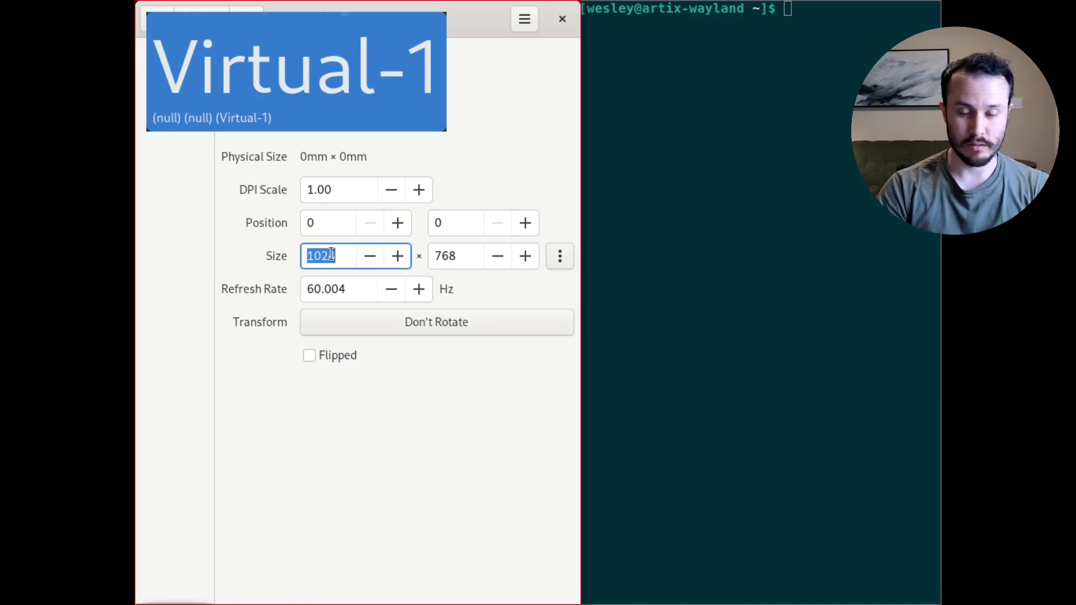
type("10")
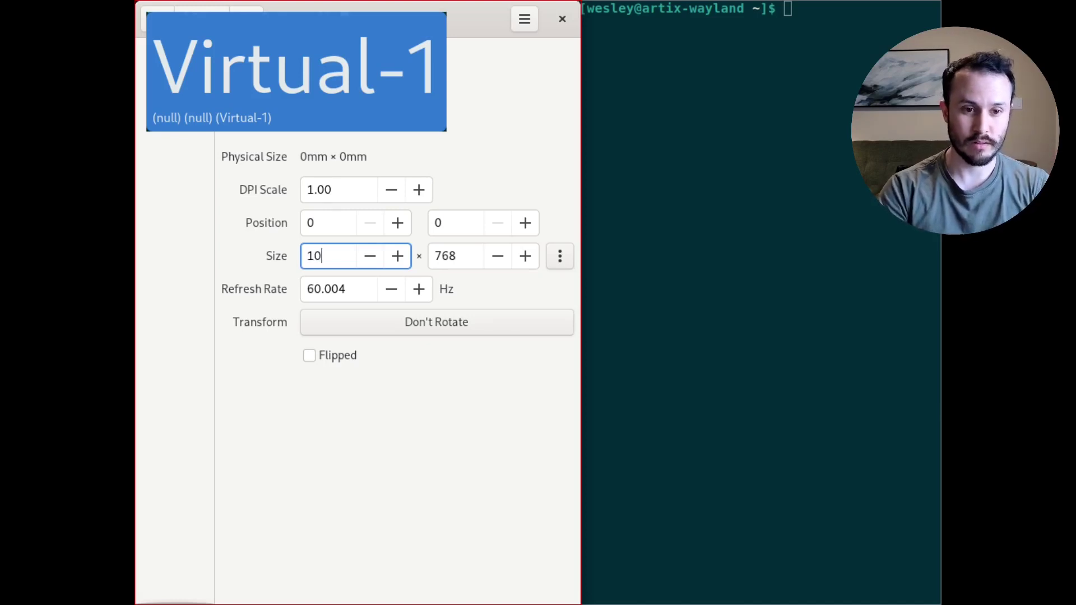
key("BackSpace")
type("920")
key("Tab")
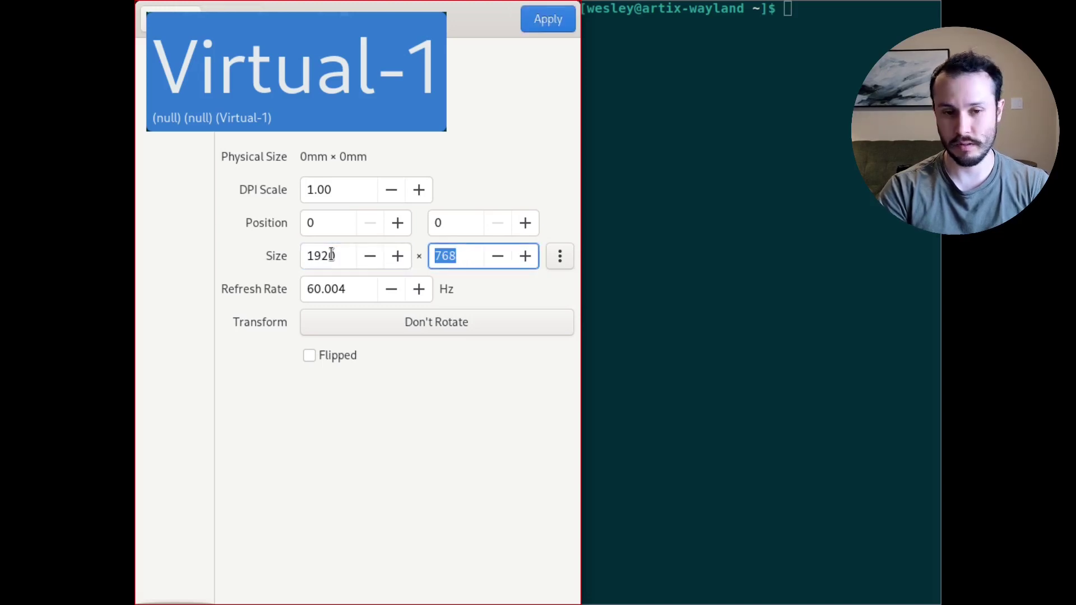
type("1080")
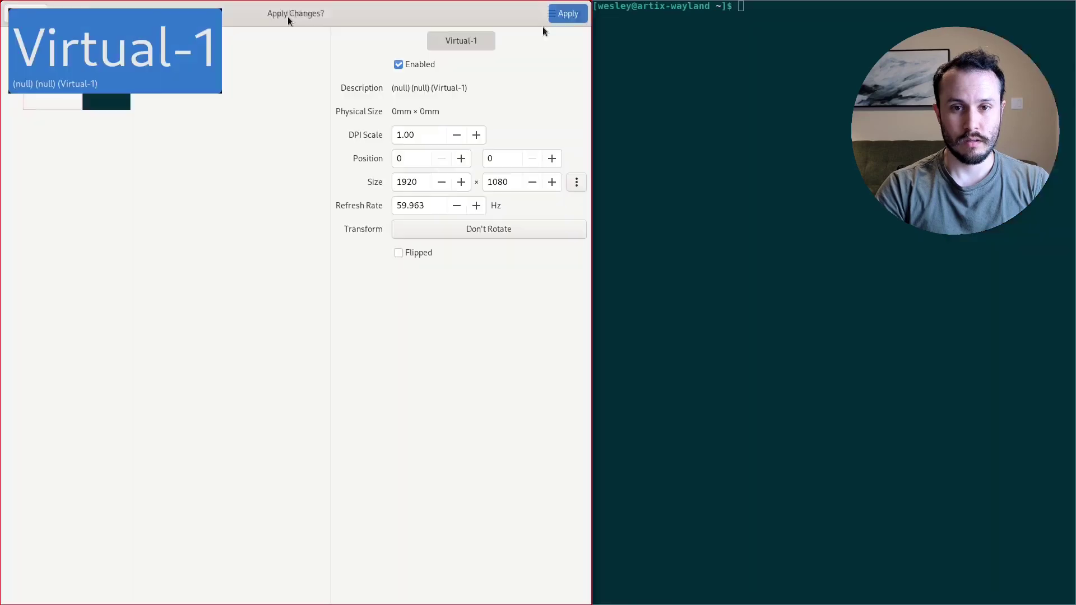
left_click(538, 19)
key("super+shift+q")
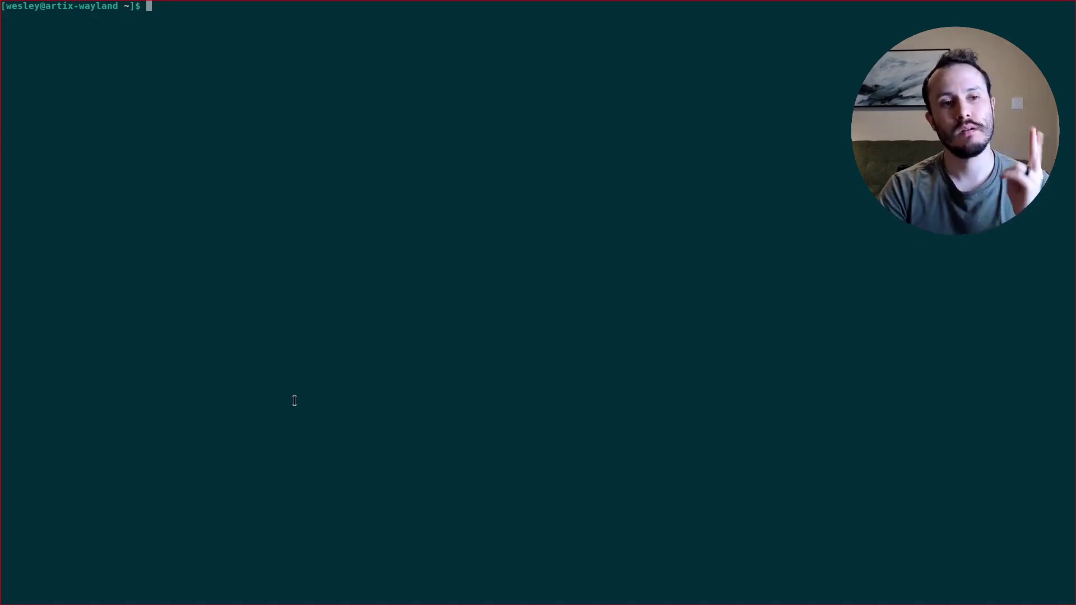
- Open /usr/local/bin/startw with sudo vim and yank the 'dwl-bar &' text
type("do vim ")
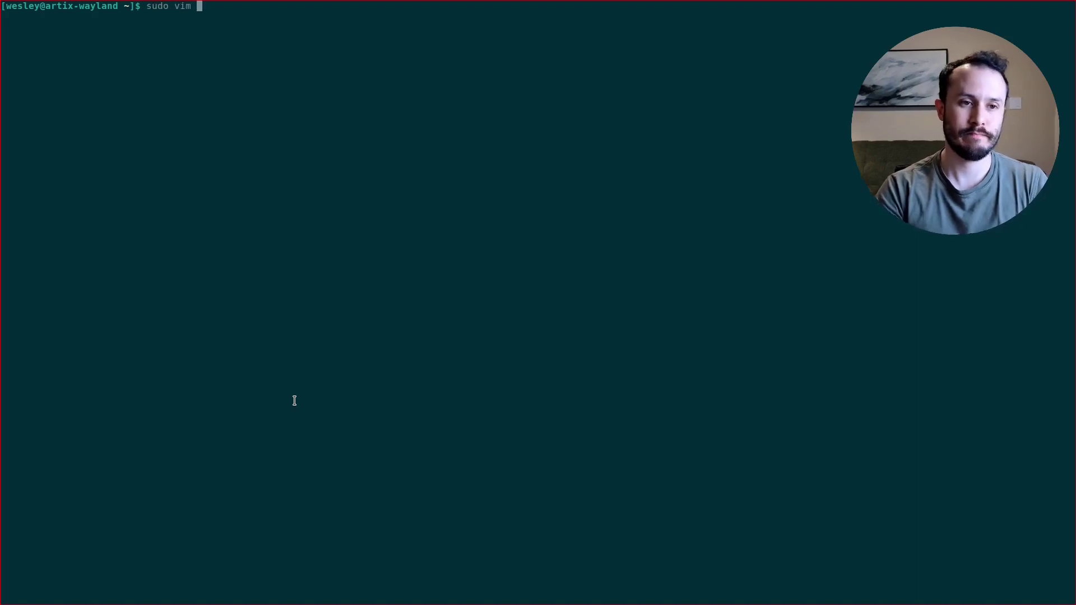
type("/usr/local/bi")
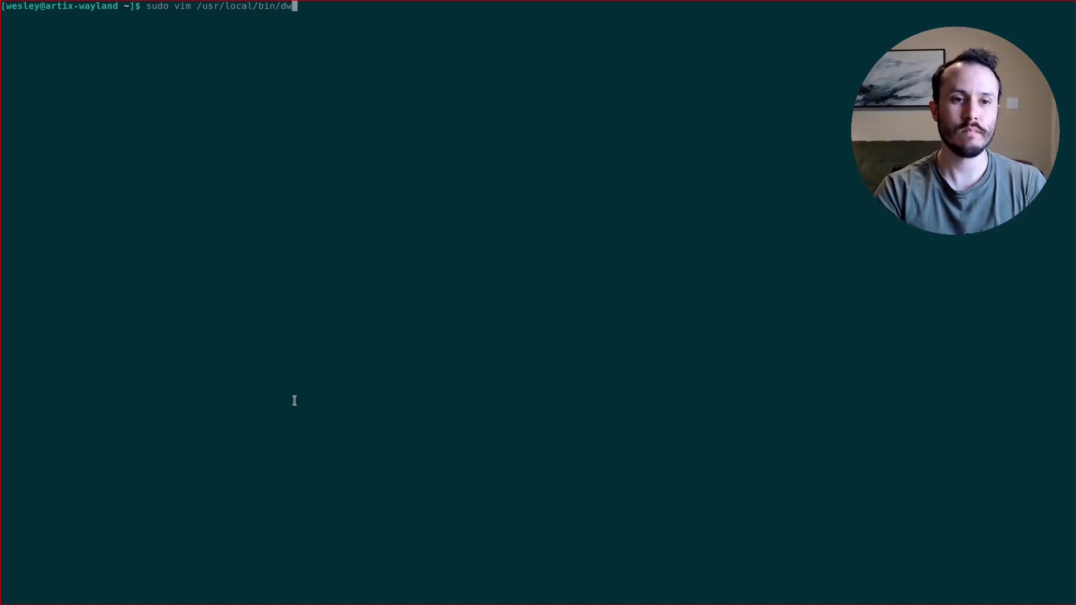
type("n/startw")
key("Return")
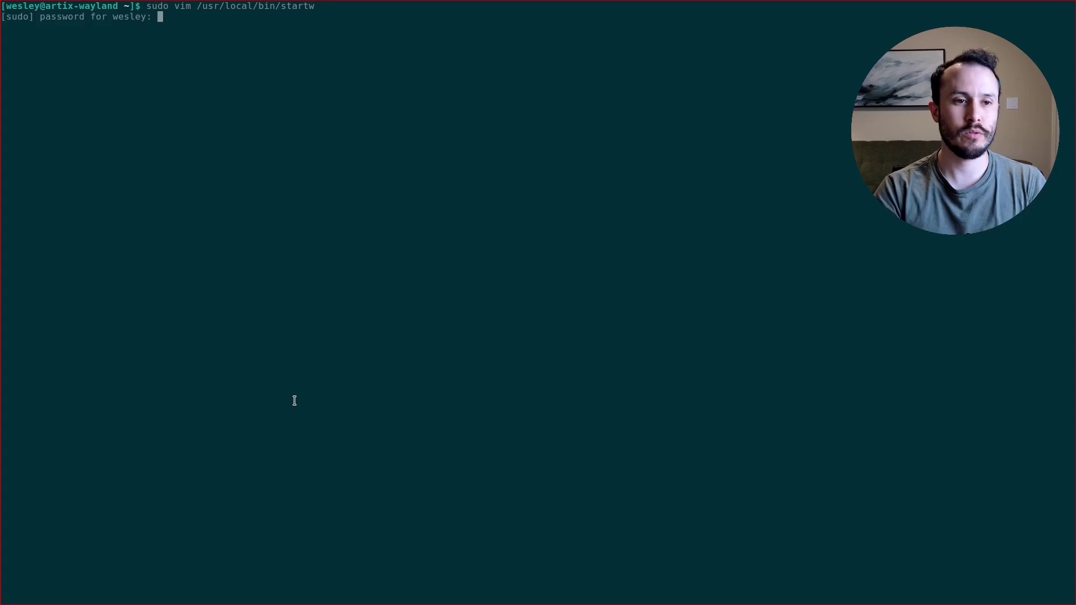
key("Return")
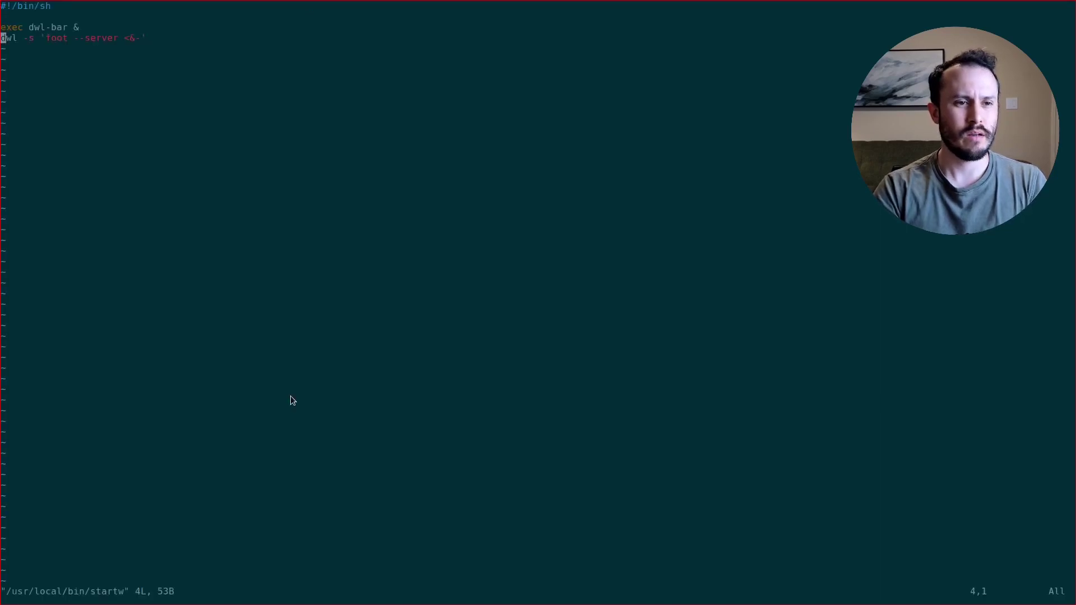
key("k")
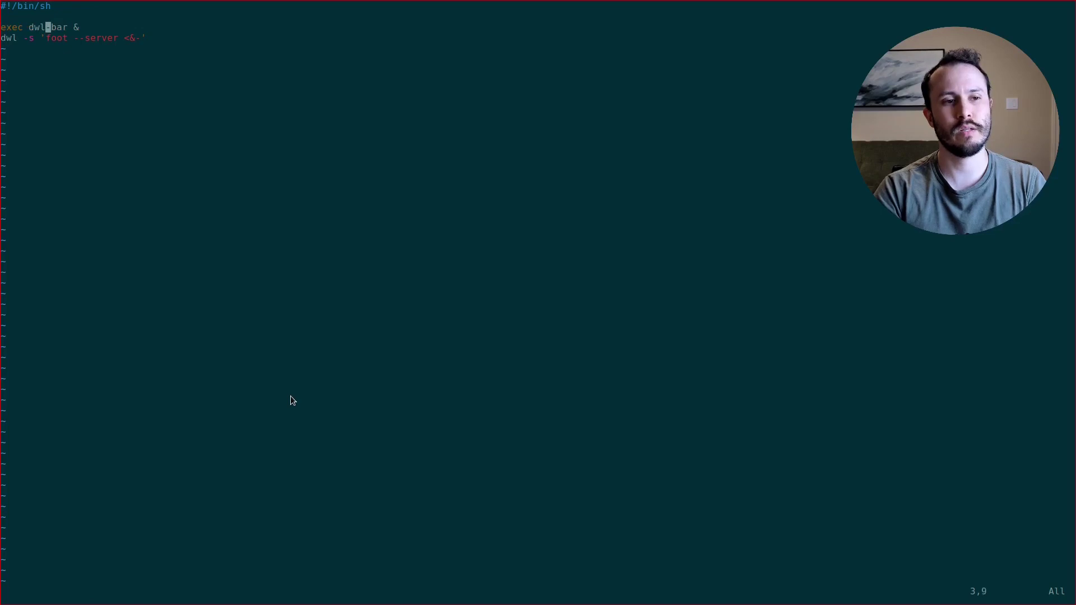
key("b")
key("v")
key("$")
key("h")
- Paste 'dwl-bar &' before foot inside the dwl -s startup string
key("$")
key("y")
key("j")
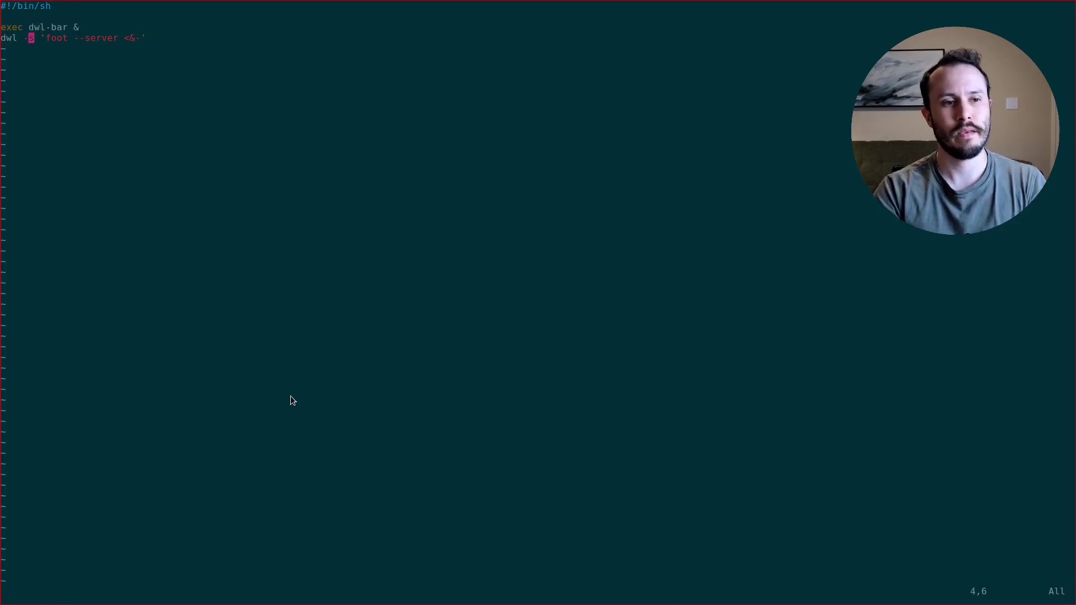
key("P")
key("I")
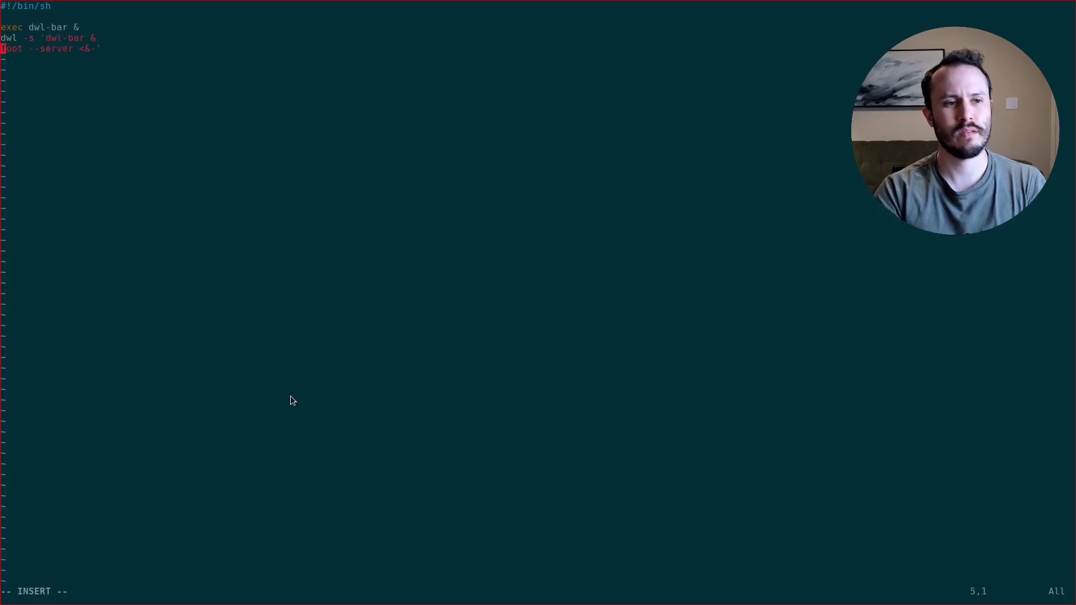
key("BackSpace")
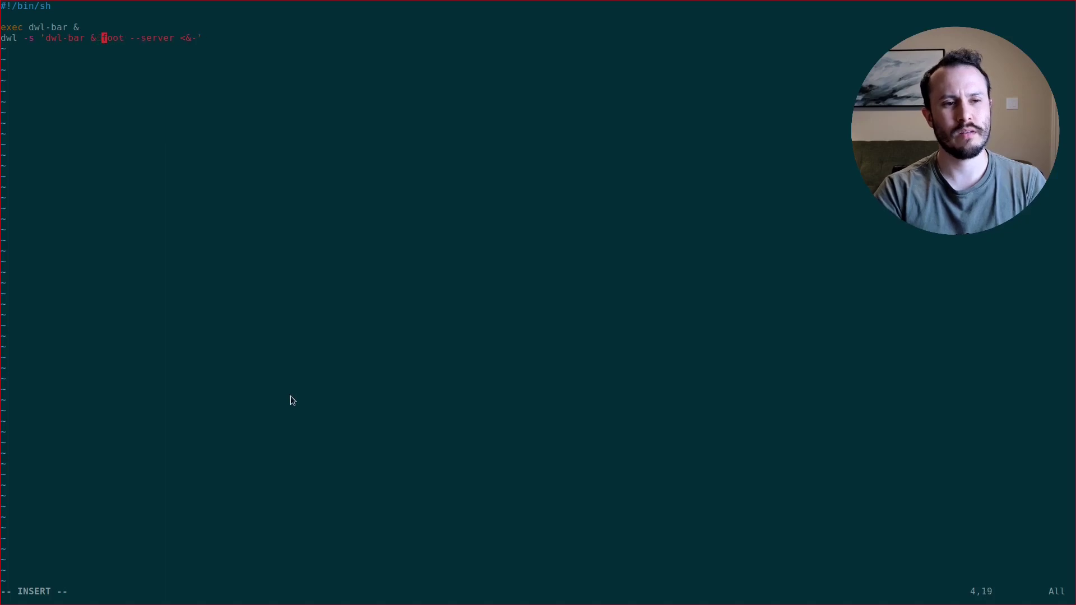
key("Escape")
key("k")
key("k")
- Delete the separate exec dwl-bar line and save the script with :wq
key("j")
key("dollar")
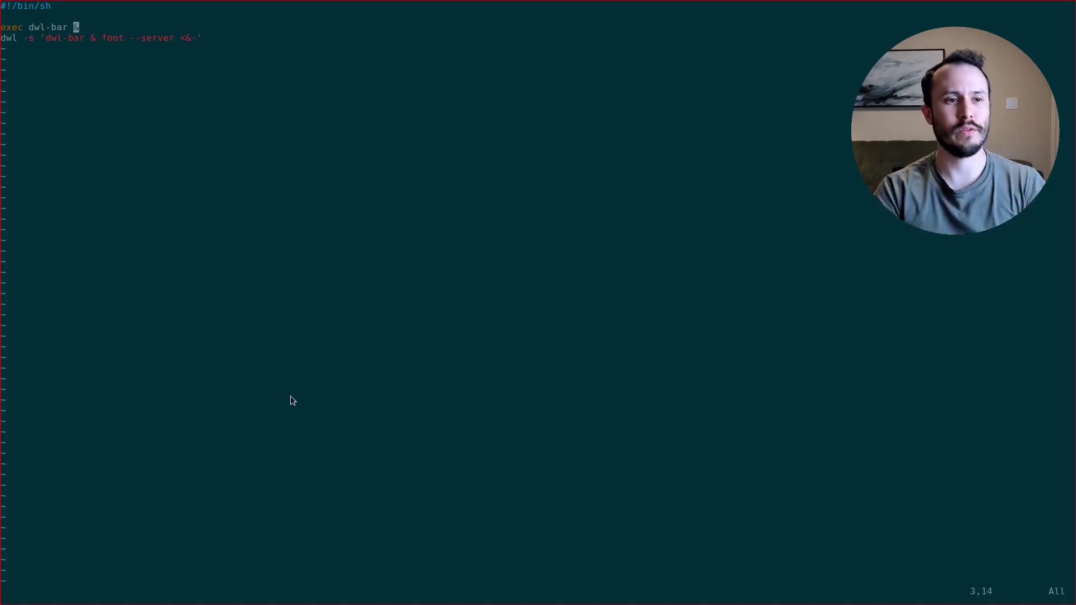
key("d")
key("d")
type(":wq")
key("Return")
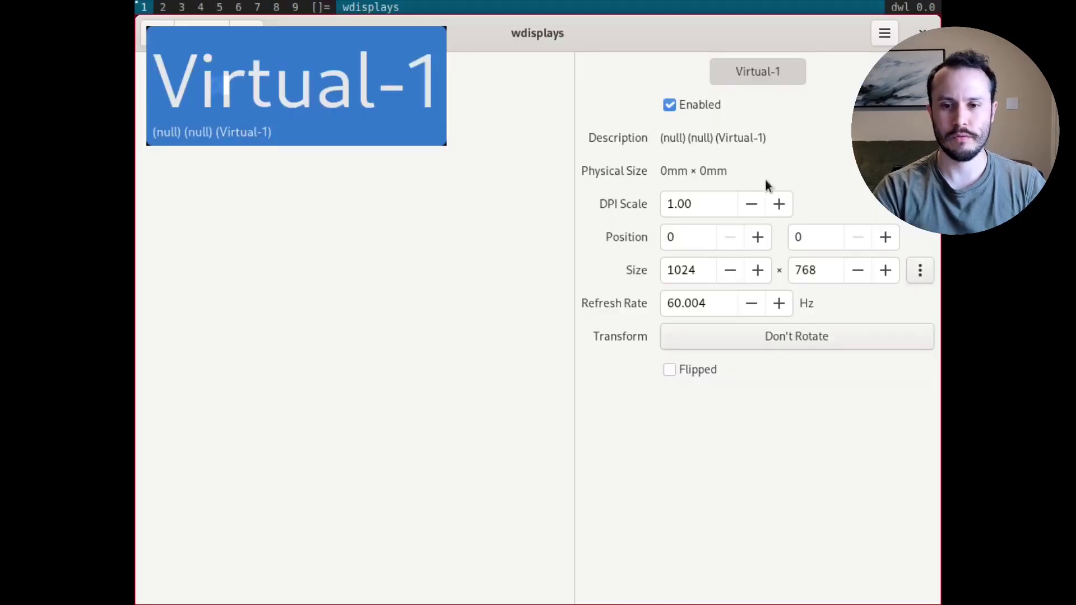
- Enter width 1920 and height 1080 for Virtual-1, apply, and close wdisplays
double_click(690, 270)
type("10")
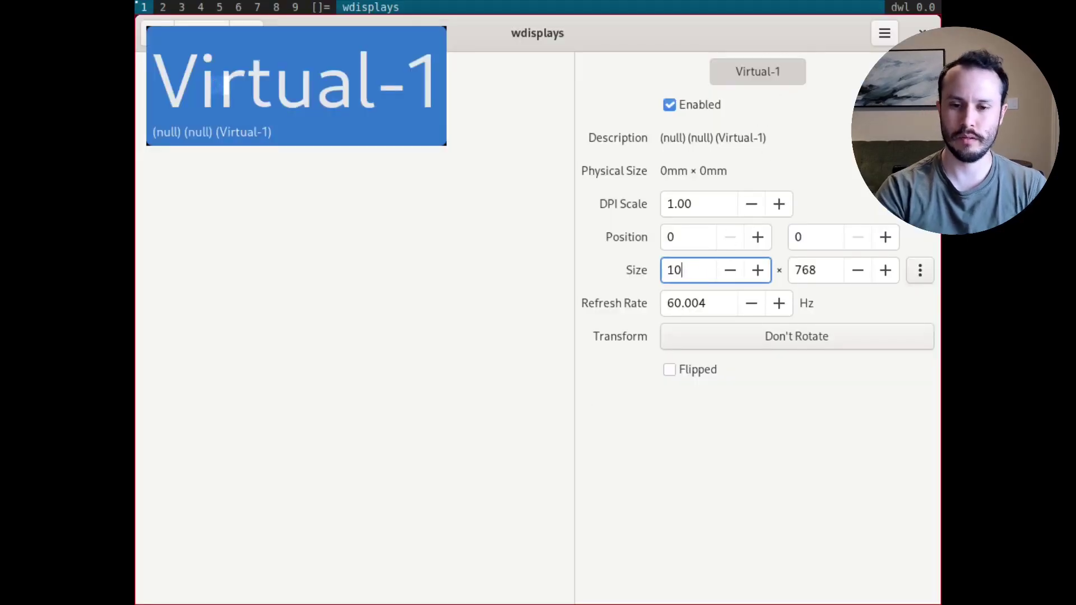
key("BackSpace")
type("9")
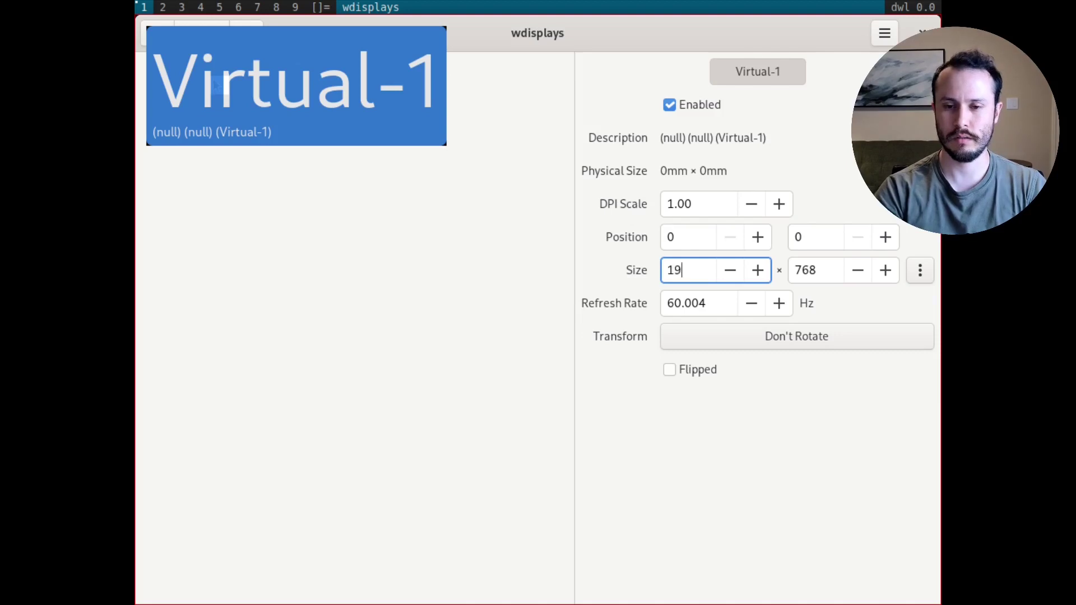
type("20")
key("Tab")
type("1080")
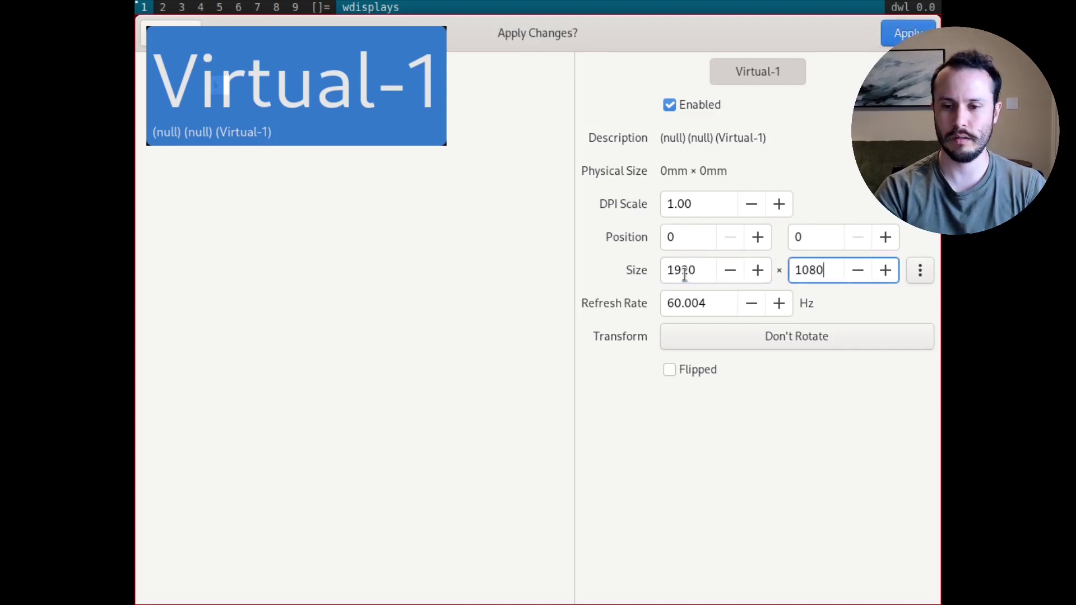
left_click(895, 33)
key("alt+shift+c")
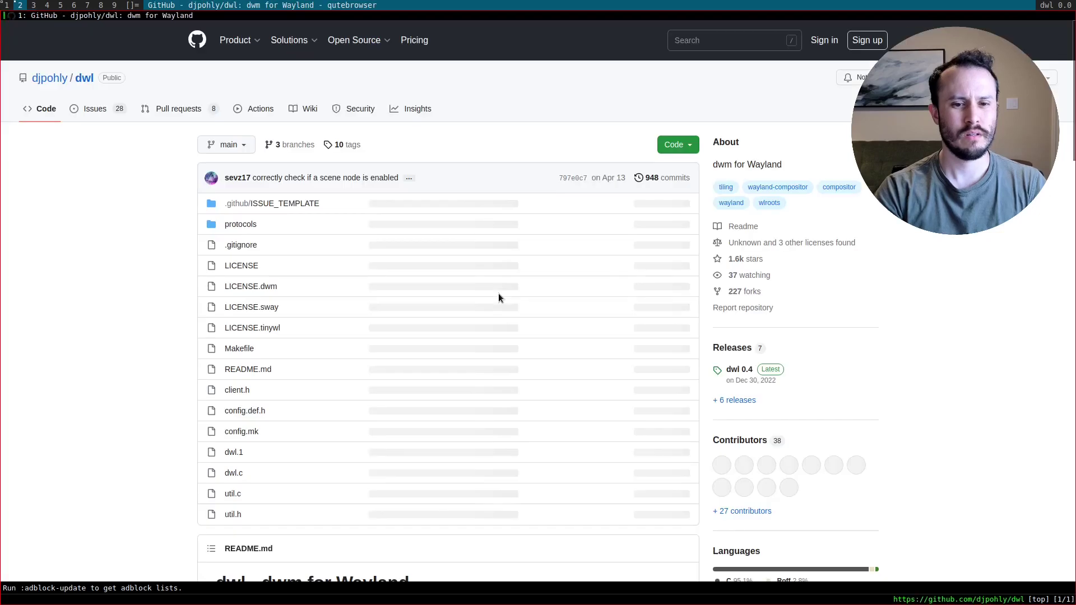
- Read the README's Status information section, clear the tag-1 terminal, then return to the README top
scroll(433, 356, "down", 15)
scroll(433, 357, "down", 10)
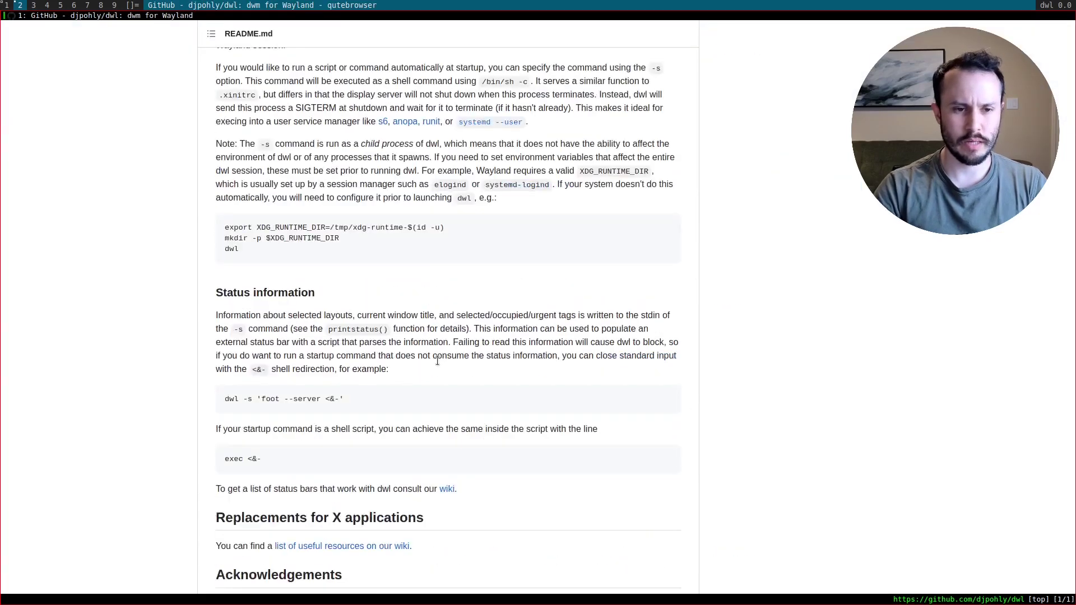
key("alt+1")
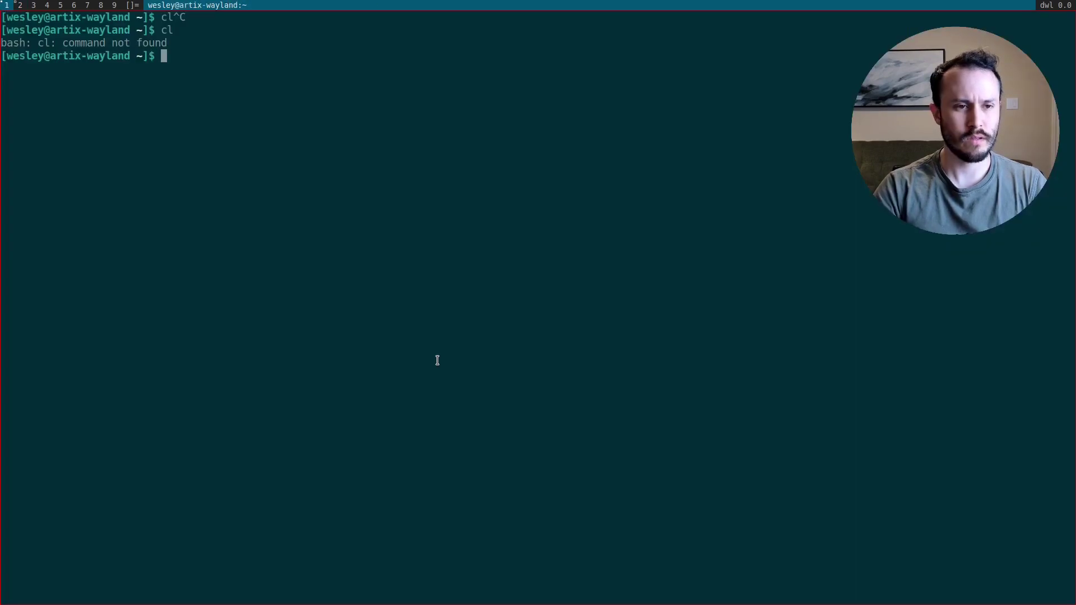
type("clear")
key("Return")
key("alt+2")
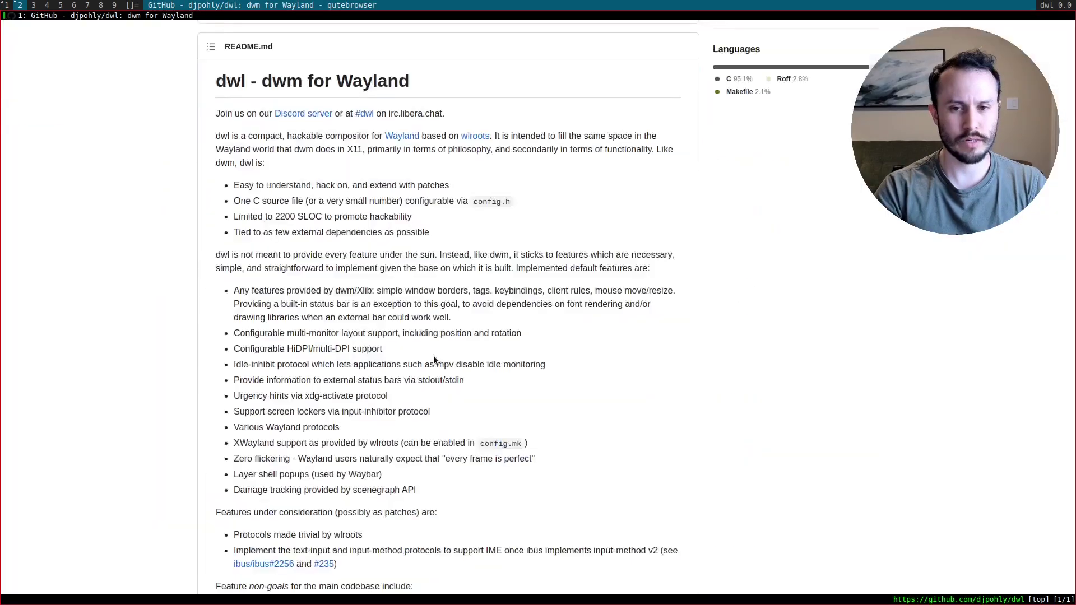
scroll(433, 356, "up", 10)
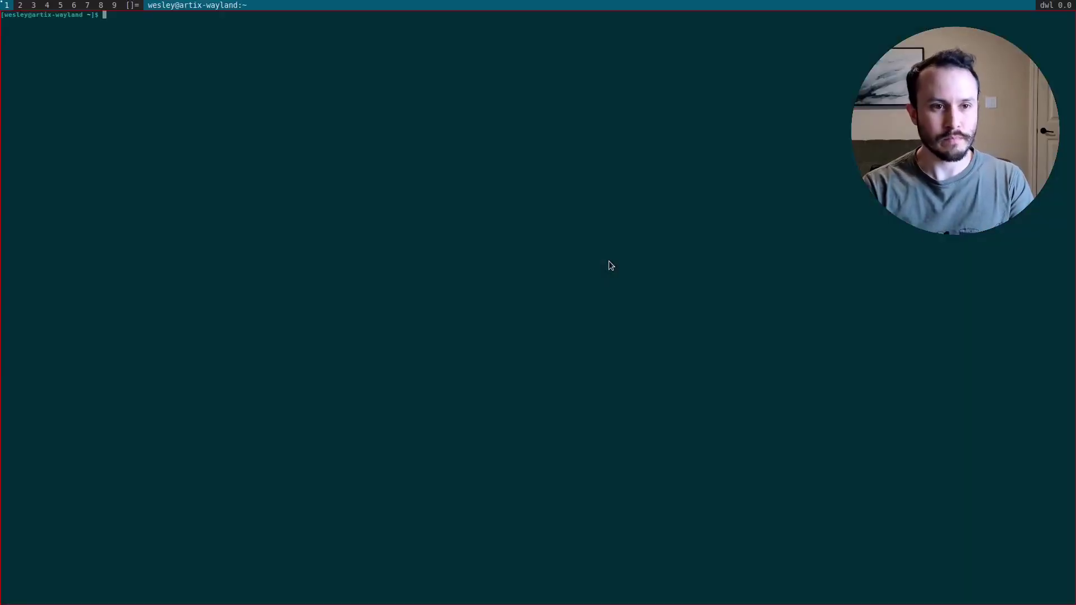
- Enlarge the terminal font and open /usr/local/bin/startw in Vim with sudo
key("ctrl+equal")
key("ctrl+equal")
key("ctrl+equal")
key("ctrl+equal")
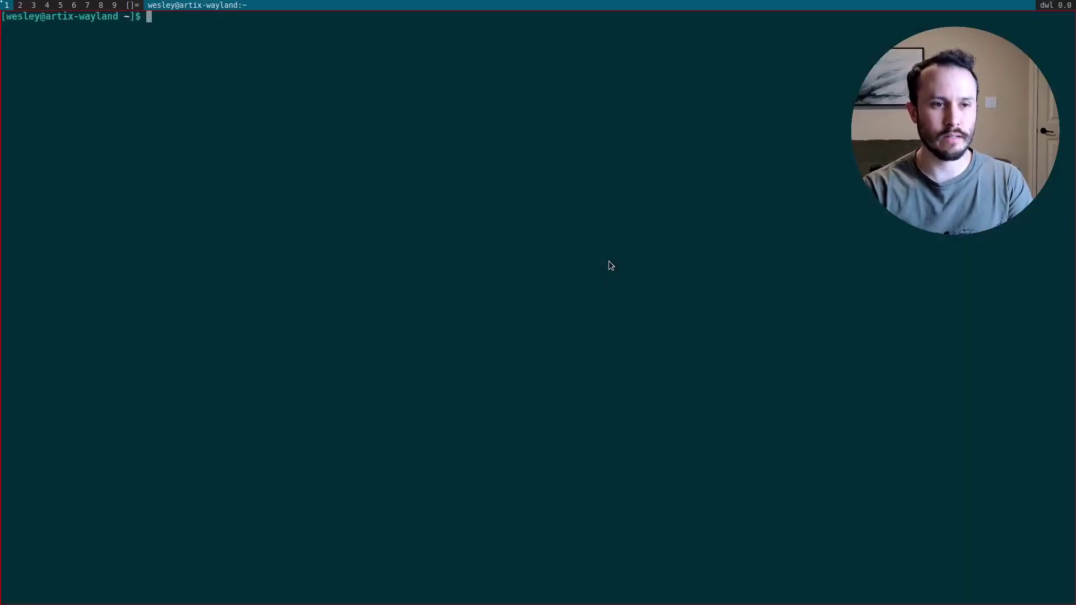
type("sudo vim /et")
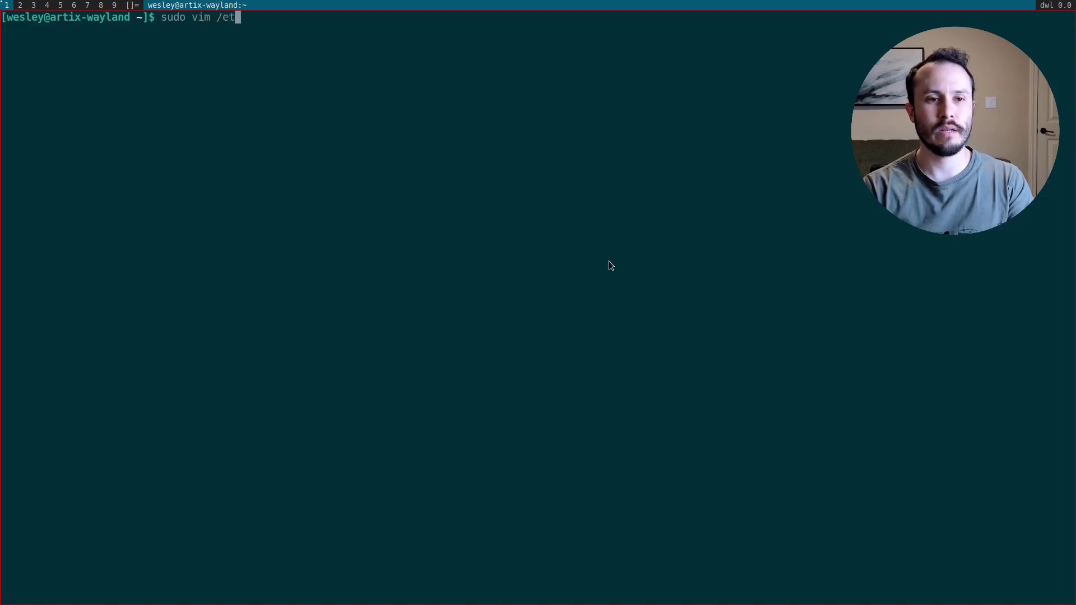
type("usr/local/bin")
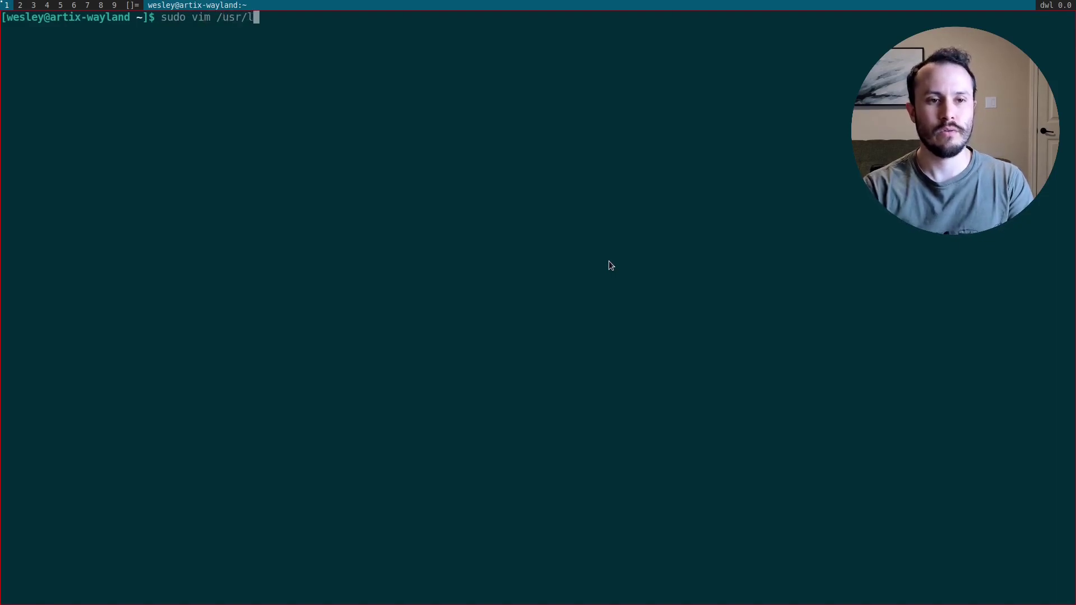
key("Tab")
key("Tab")
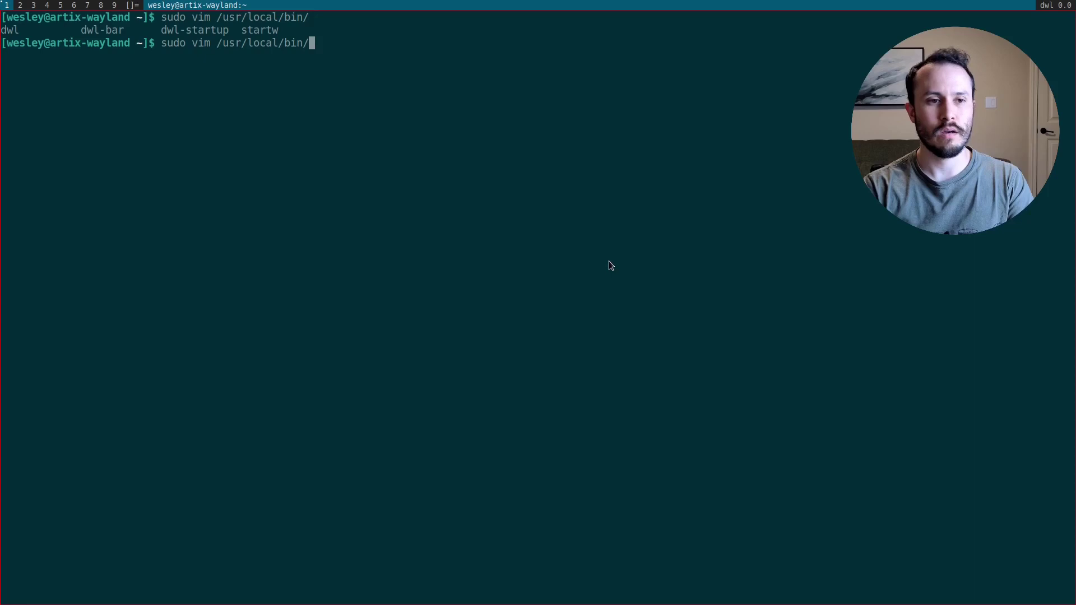
type("startw")
key("Return")
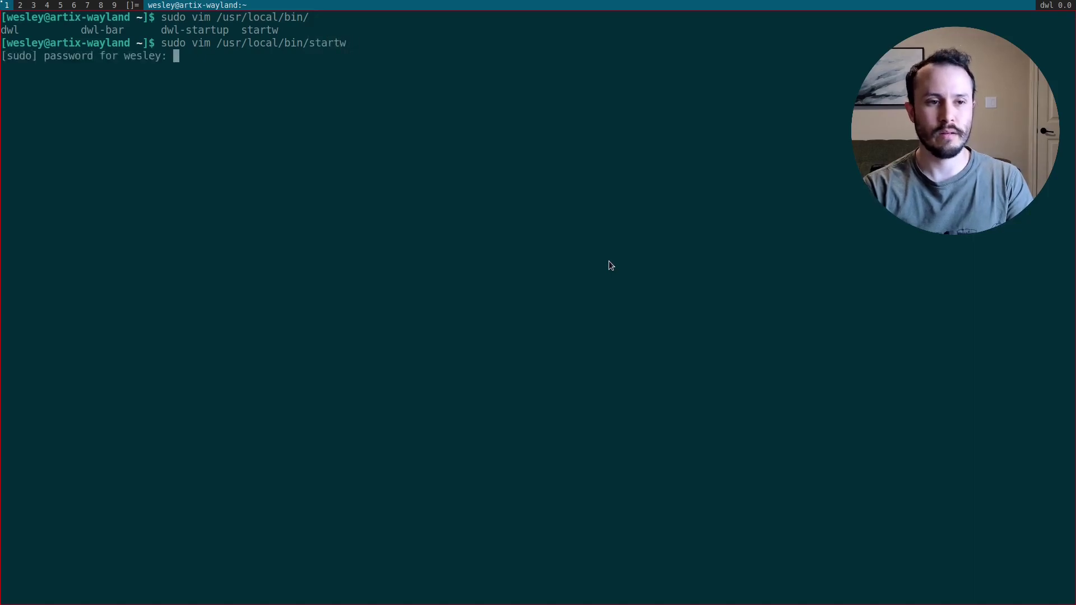
key("Return")
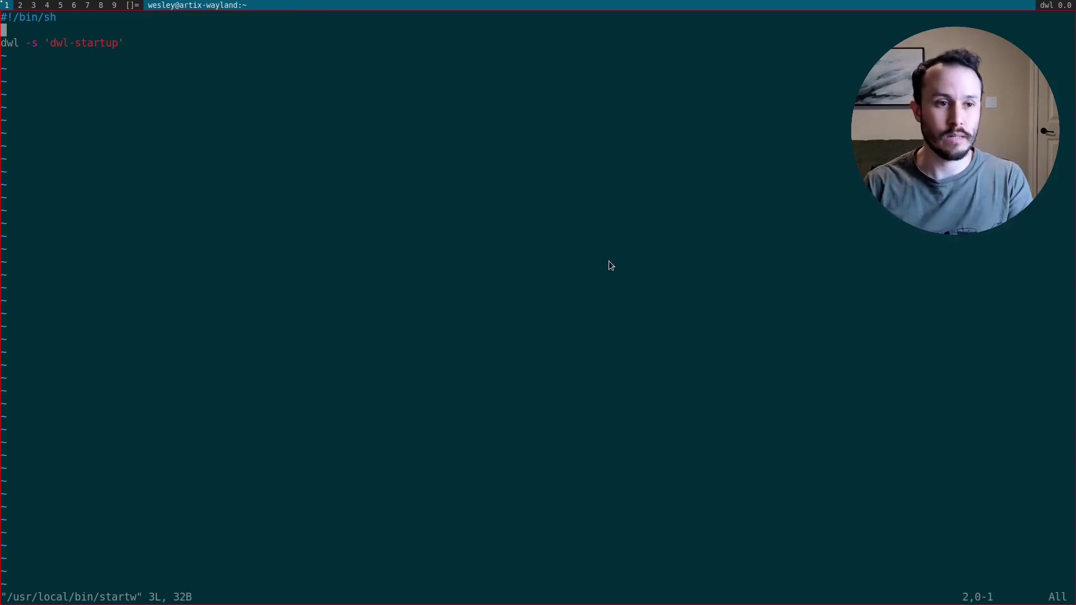
- Split Vim with :vs and open dwl-startup from the :Ex listing in the left window
key("j")
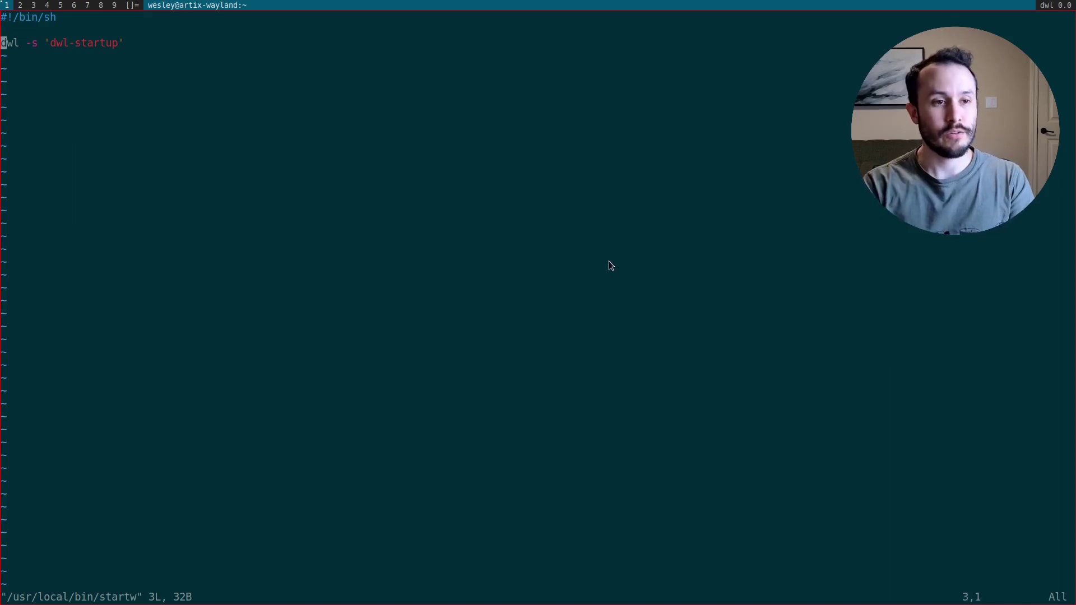
key("dollar")
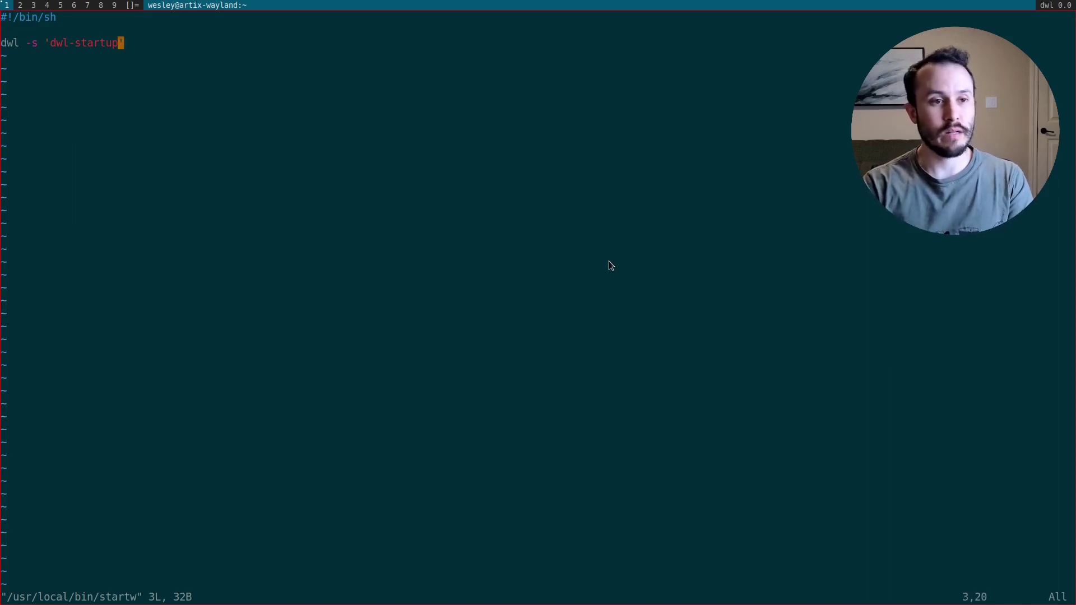
type(":vs")
key("Return")
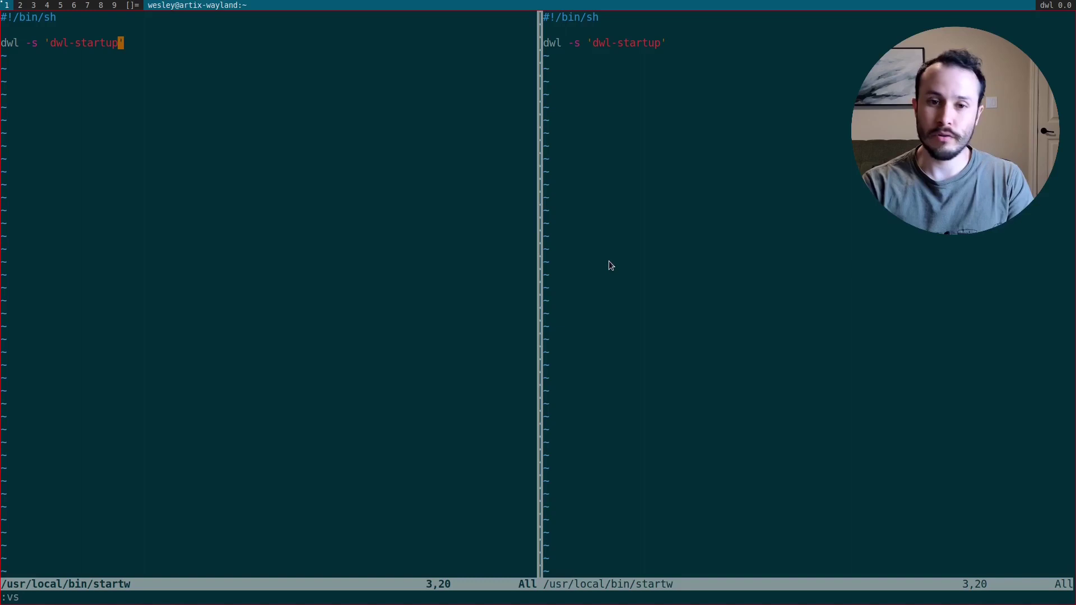
type(":Ex")
key("Return")
key("j")
key("j")
key("j")
key("j")
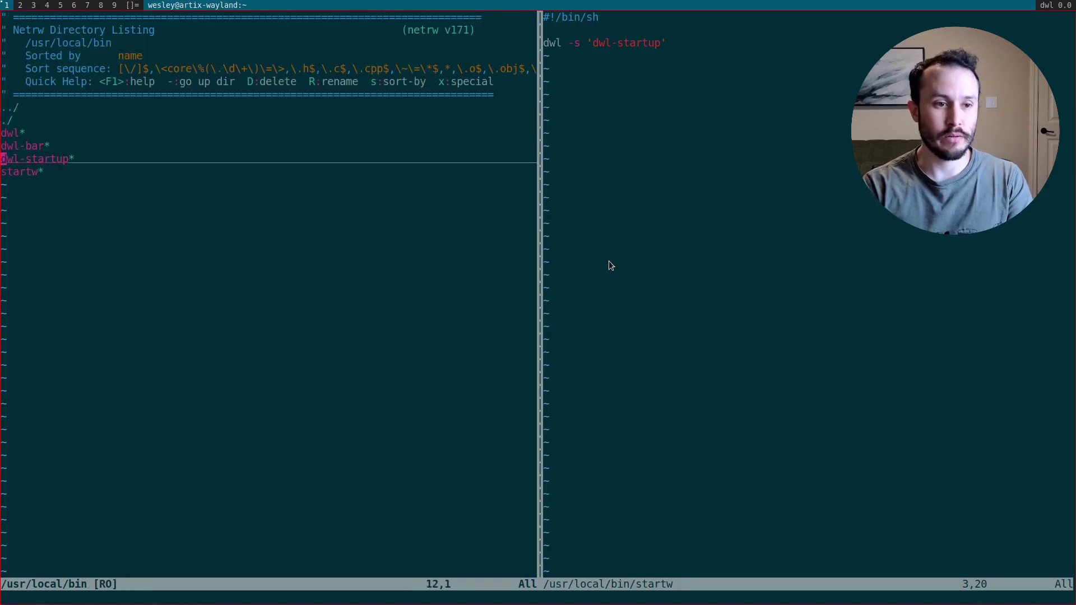
key("Return")
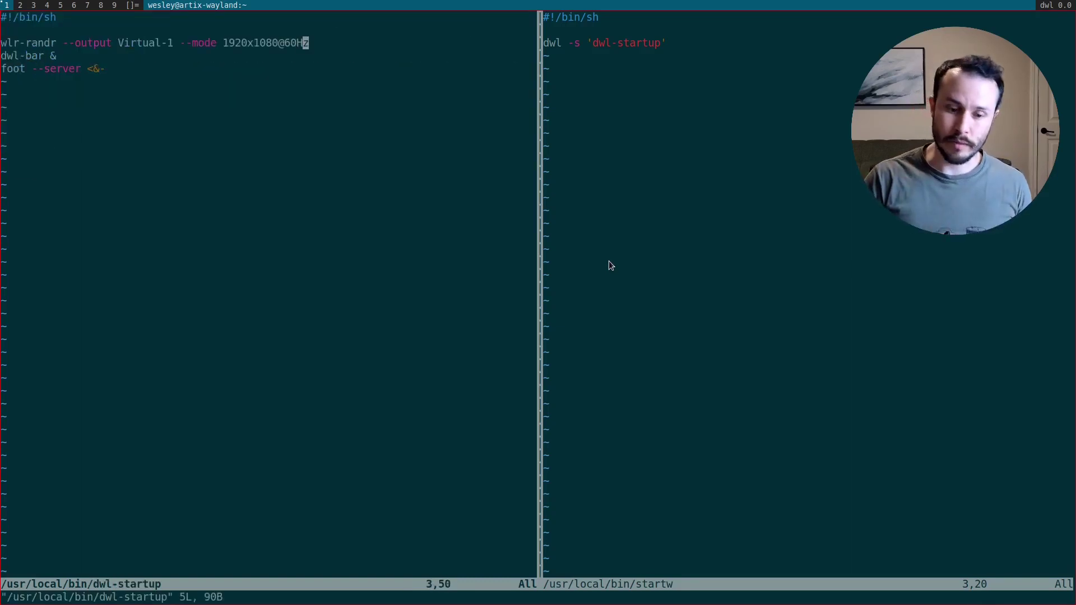
- Enlarge the font further and step through the wlr-randr and dwl-bar lines of dwl-startup
key("ctrl+equal")
key("ctrl+equal")
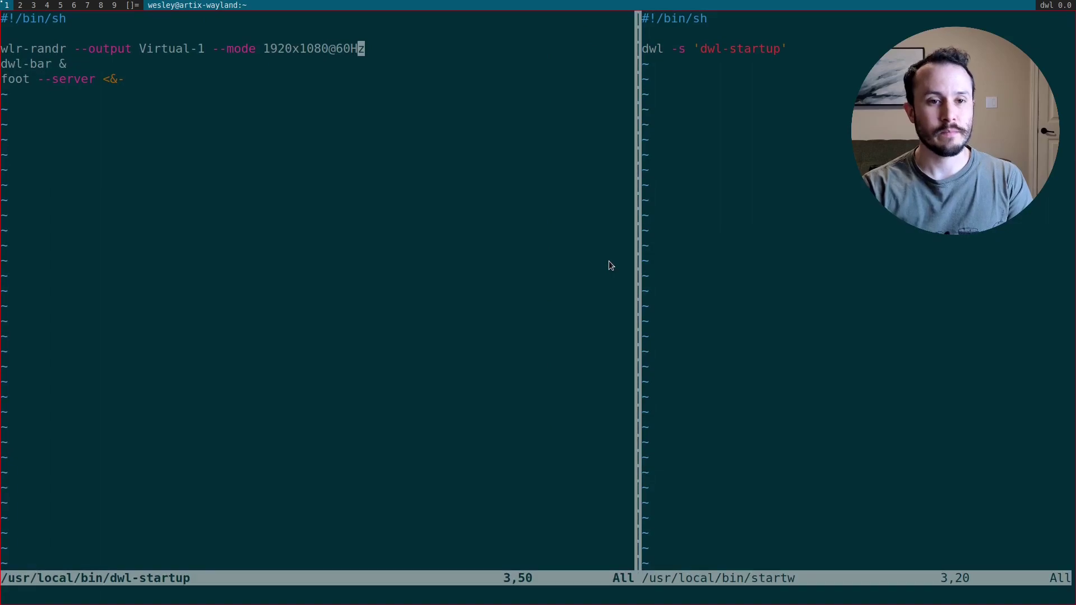
key("0")
key("k")
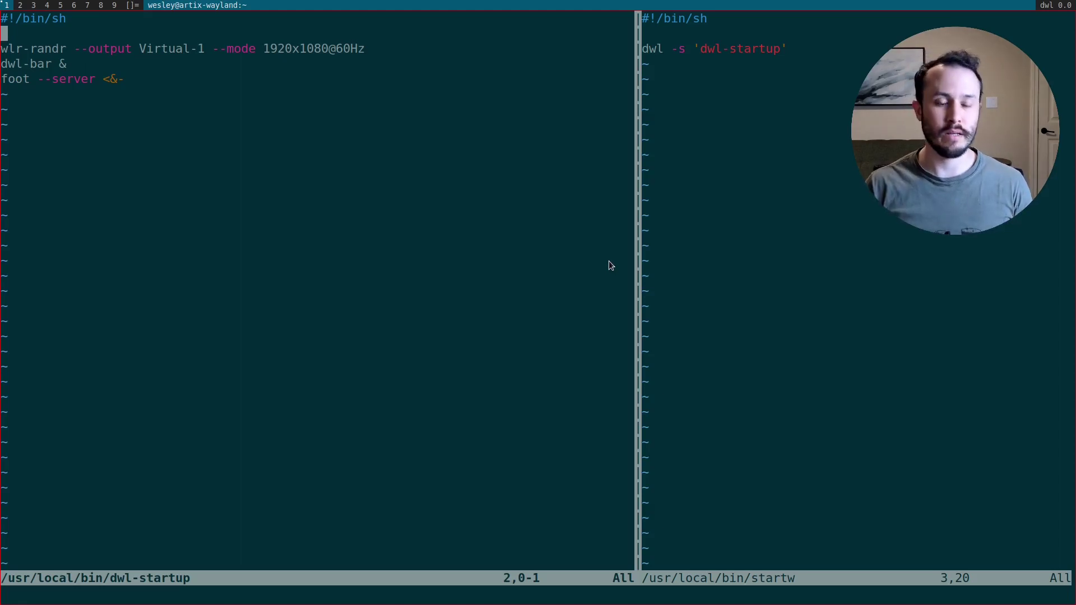
key("j")
key("dollar")
key("j")
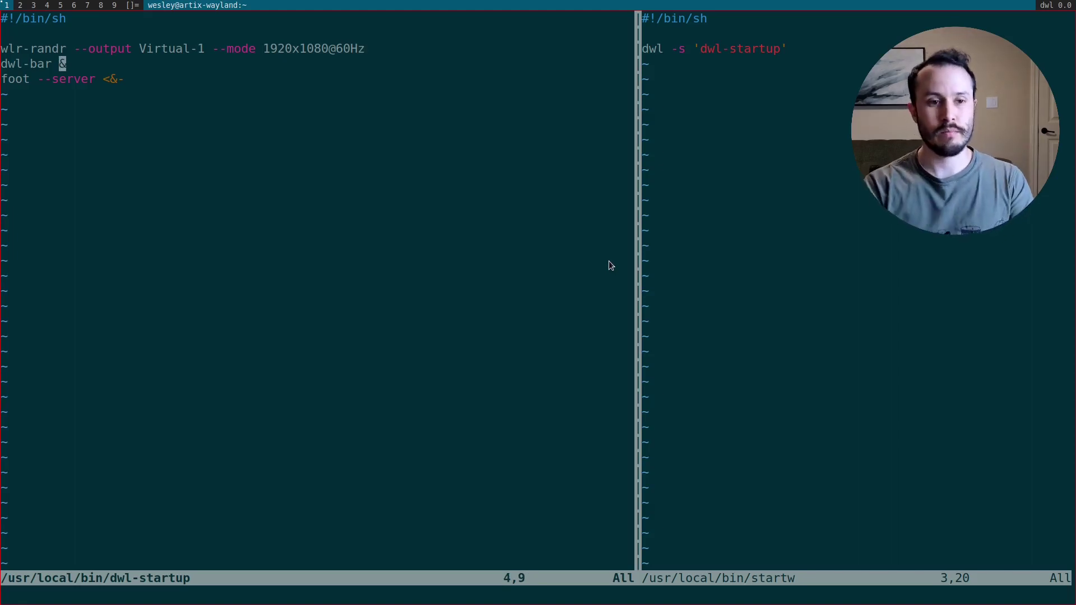
- Quit Vim with :qa, run startw to launch dwl, and open a foot terminal
type(":qa")
key("Return")
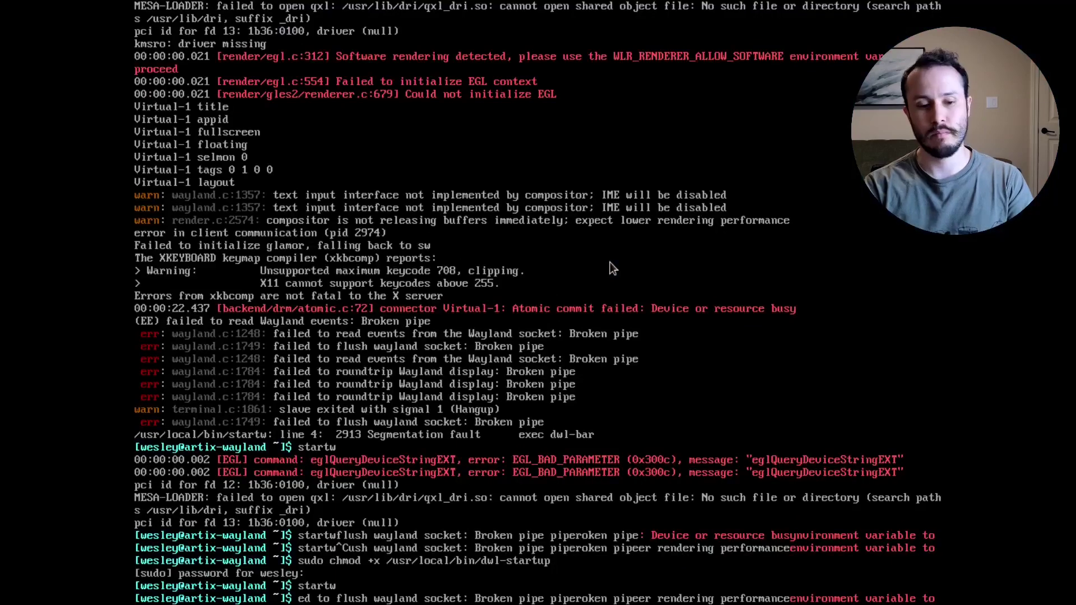
key("Return")
key("Return")
key("Return")
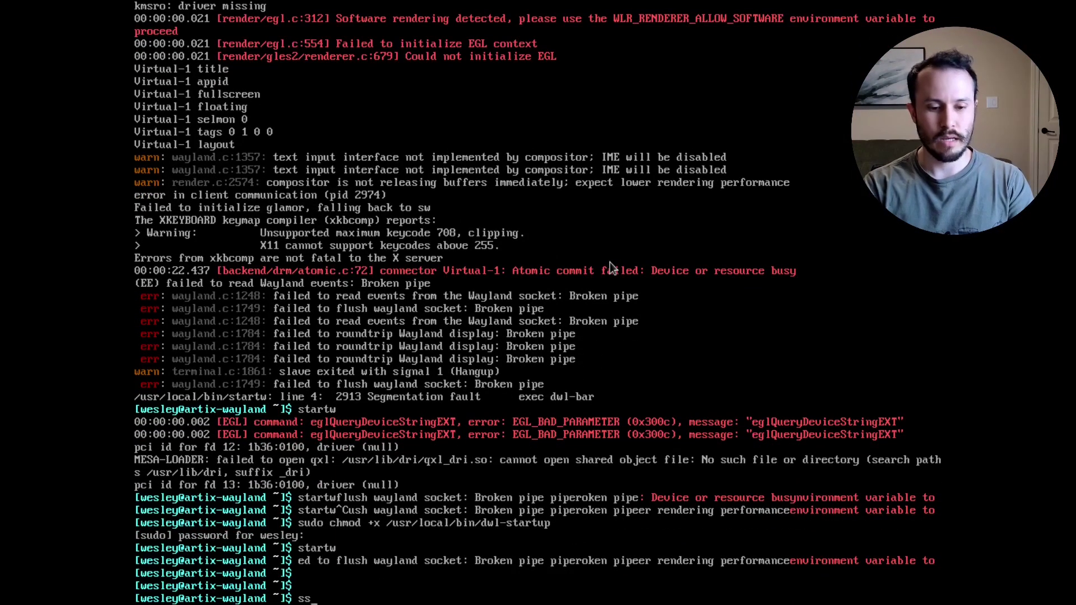
key("Return")
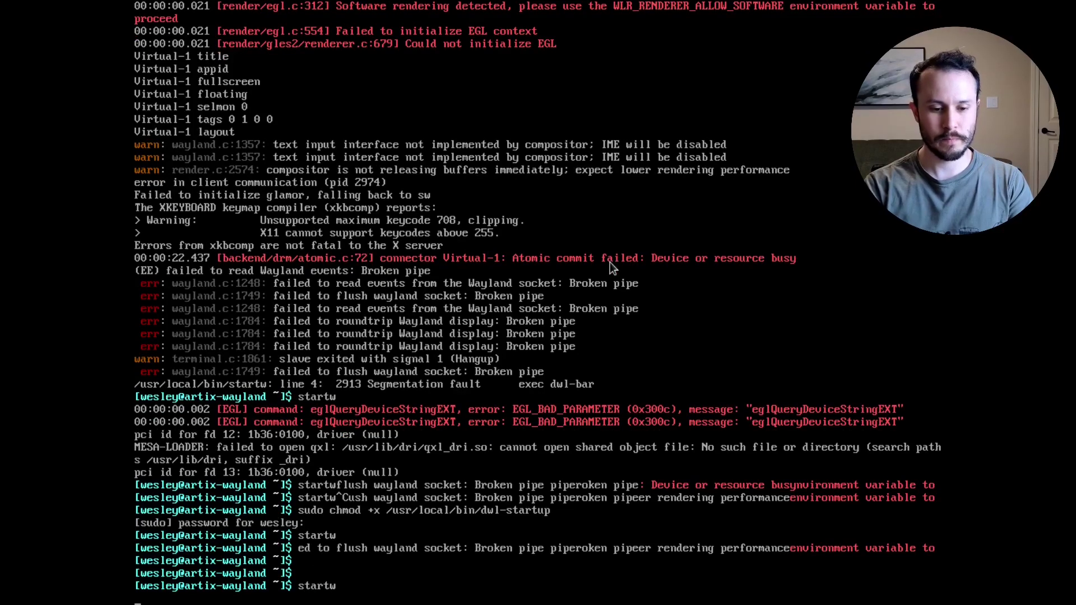
key("alt+shift+Return")
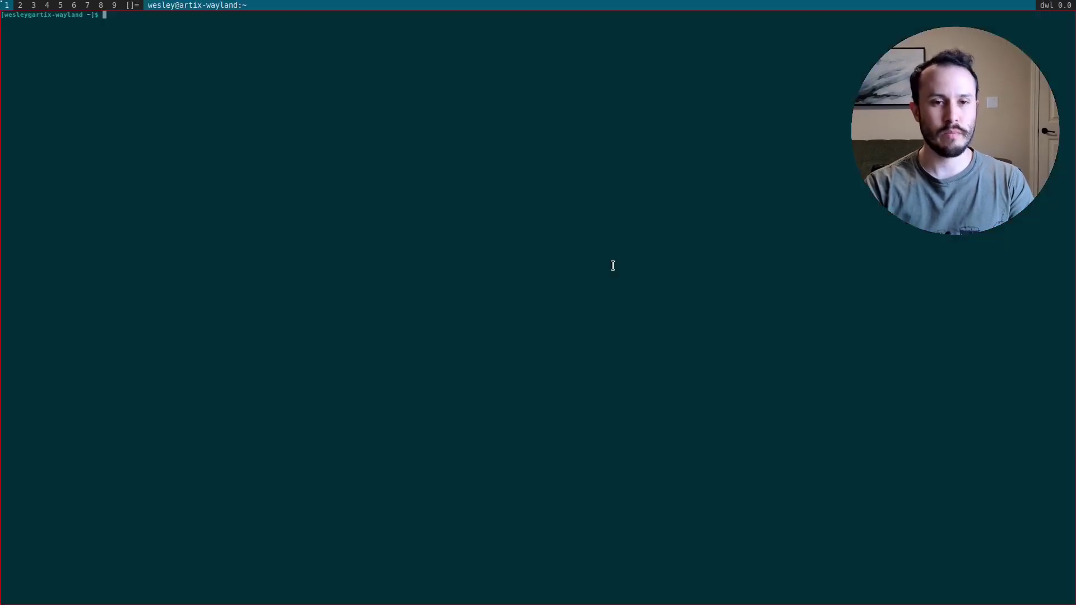
- Increase the foot terminal's font size with Ctrl+= so the prompt is larger
key("ctrl+equal")
key("ctrl+equal")
key("ctrl+equal")
key("ctrl+equal")
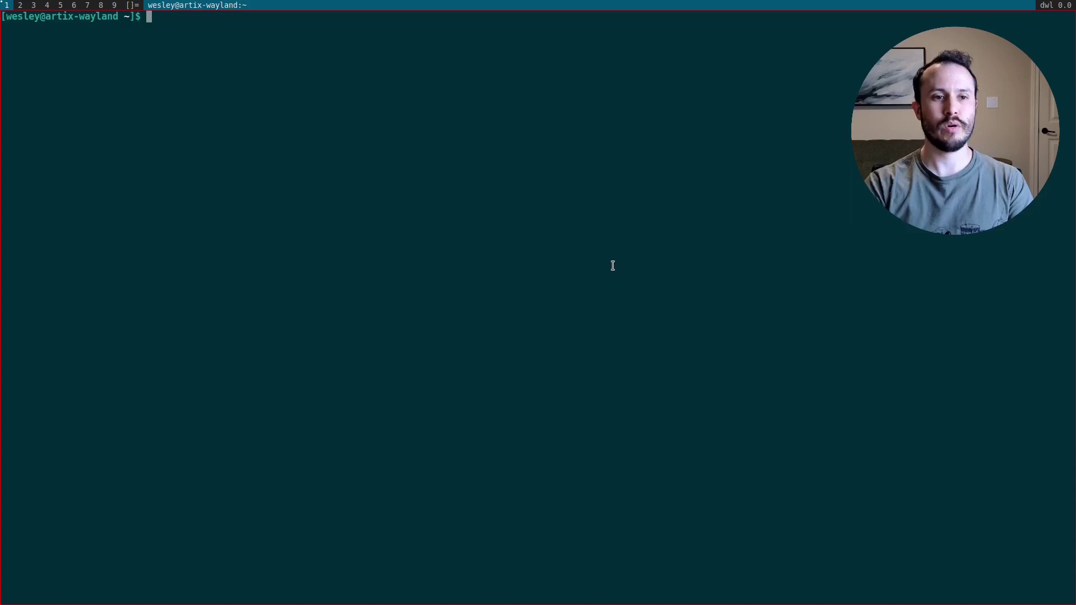